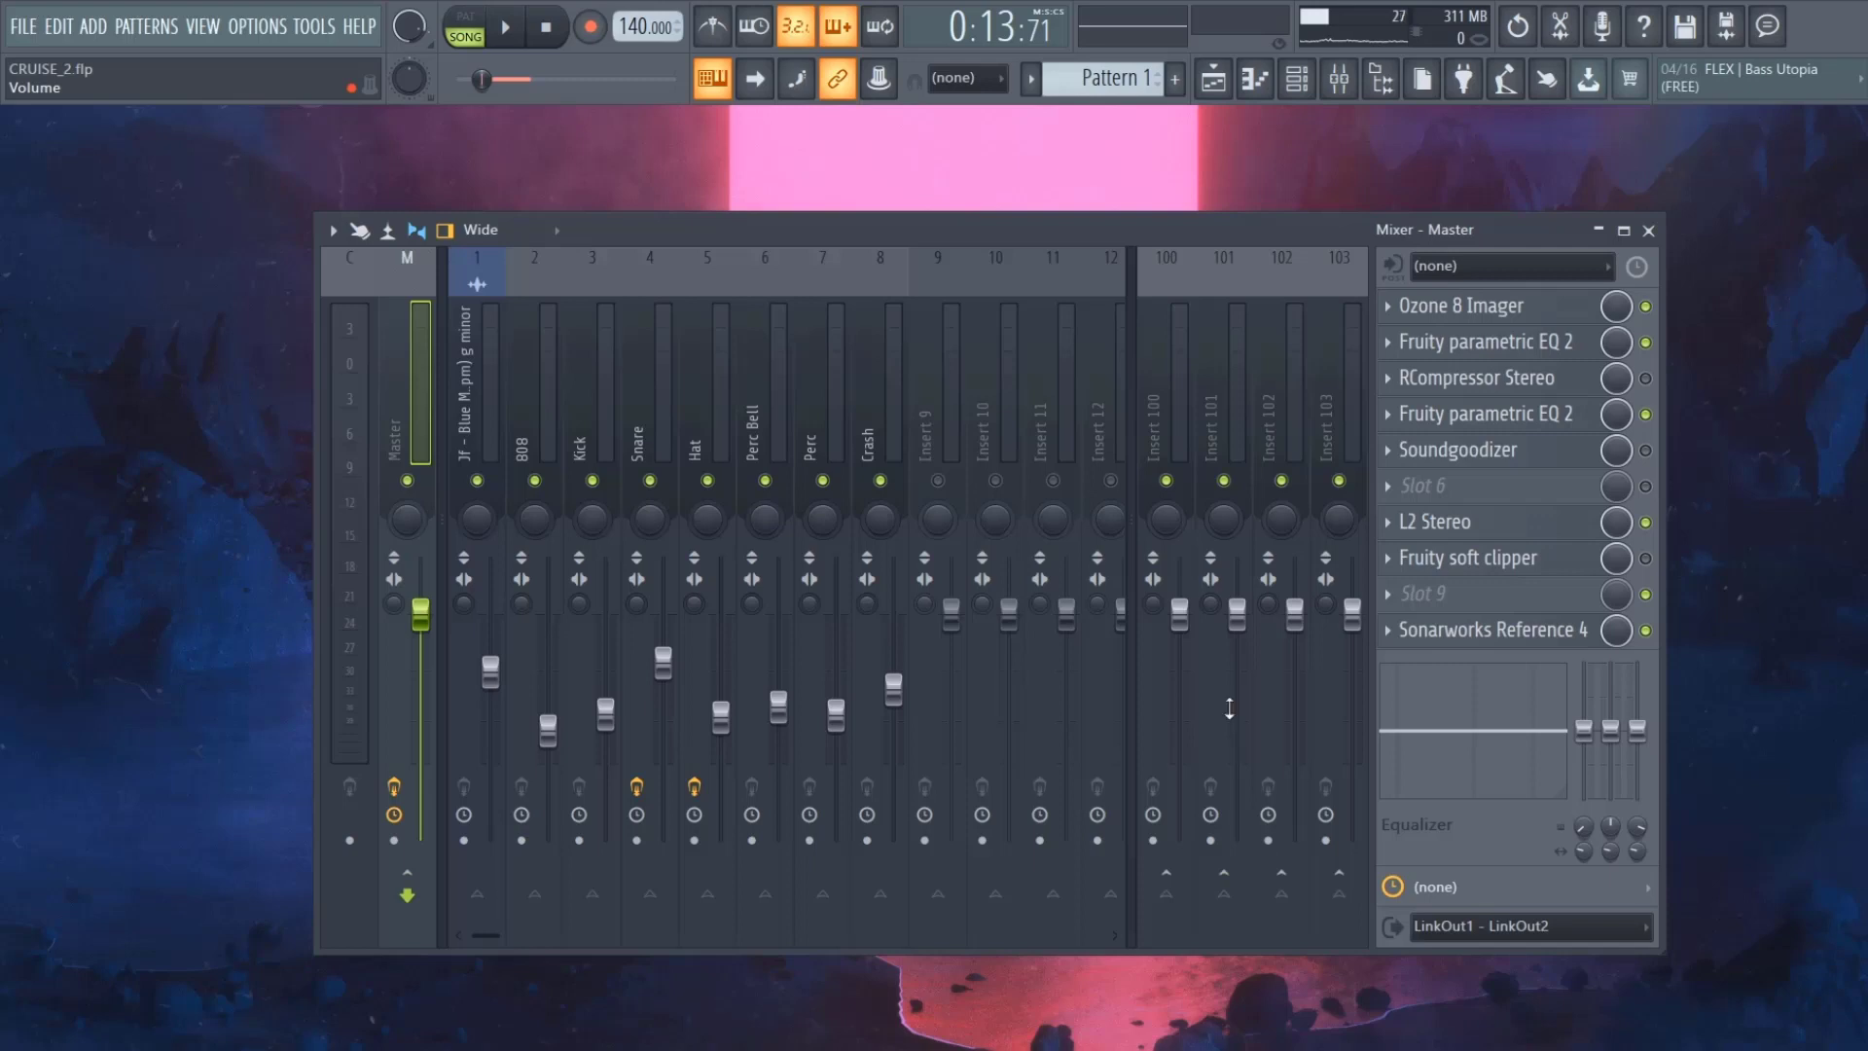
- In the Master's Ozone 8 Imager, enable Stereoize and set the Band 1 width to -100, auditioning it with the song
{"action": "left_click", "coordinate": [1484, 309]}
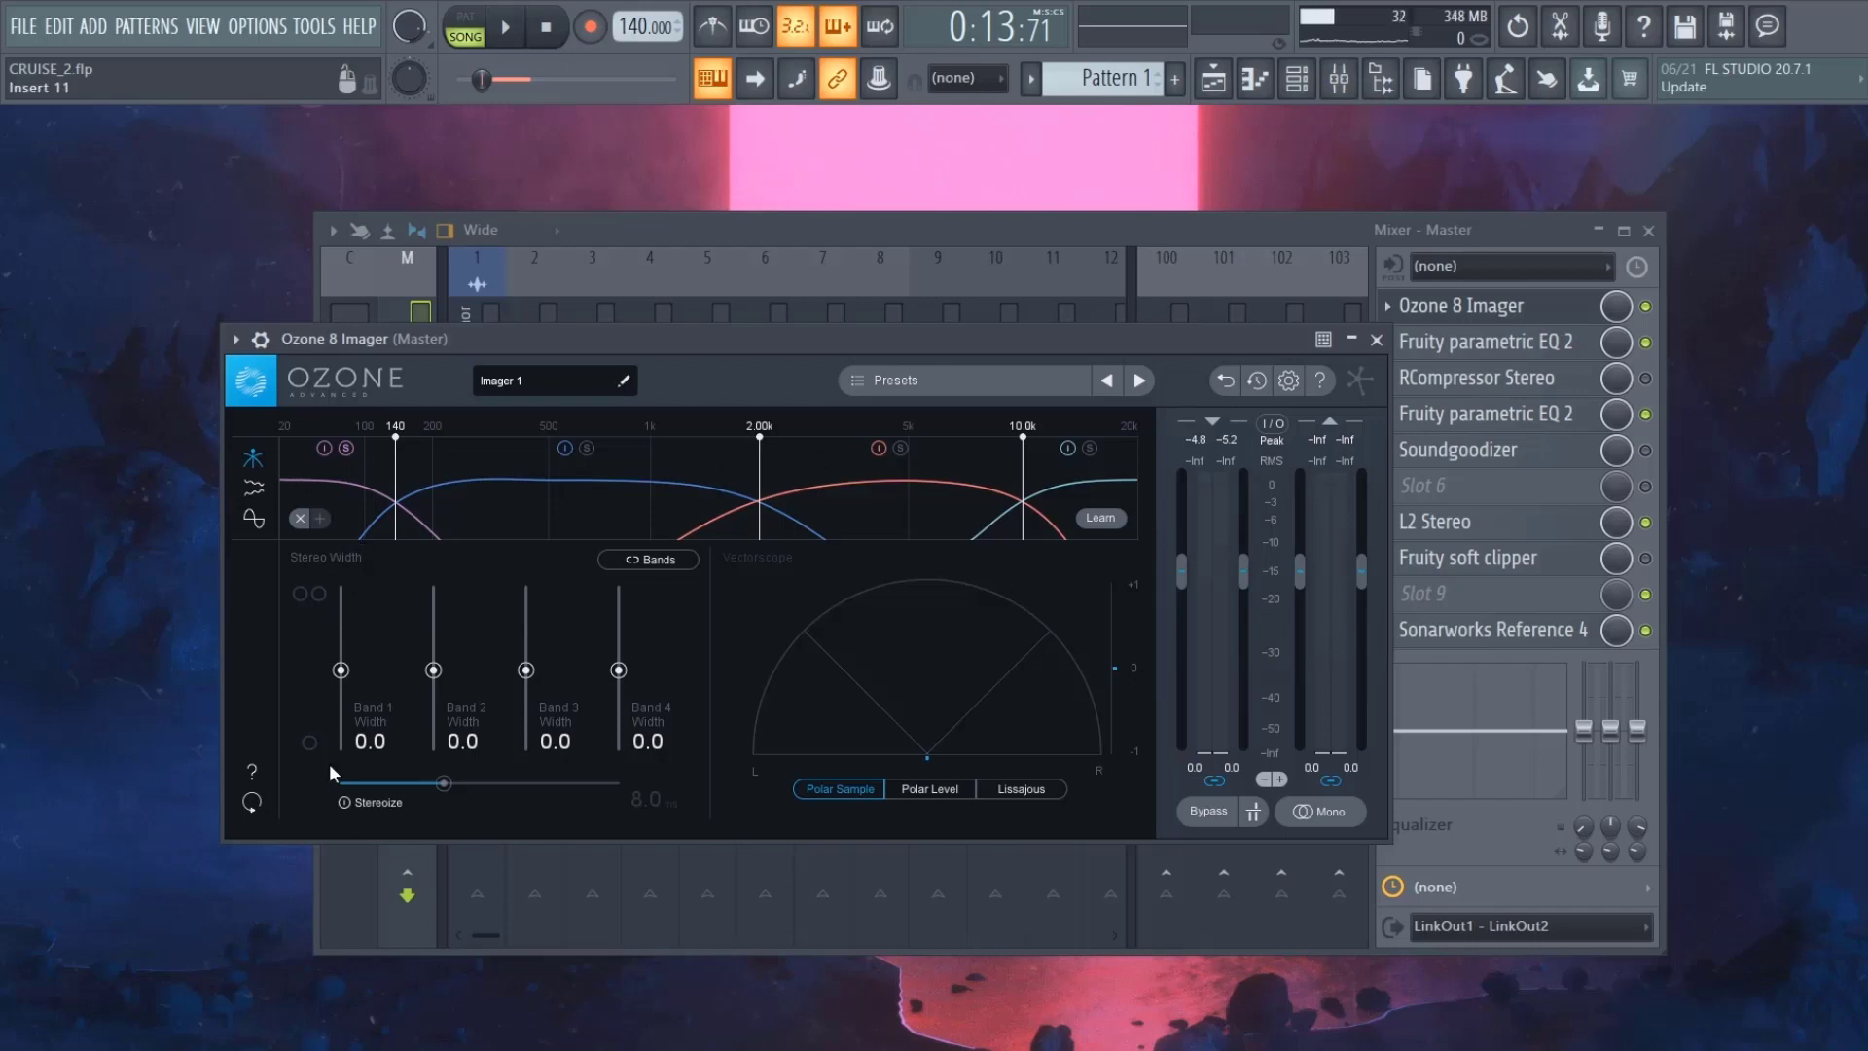
{"action": "left_click", "coordinate": [344, 802]}
{"action": "left_click", "coordinate": [505, 27]}
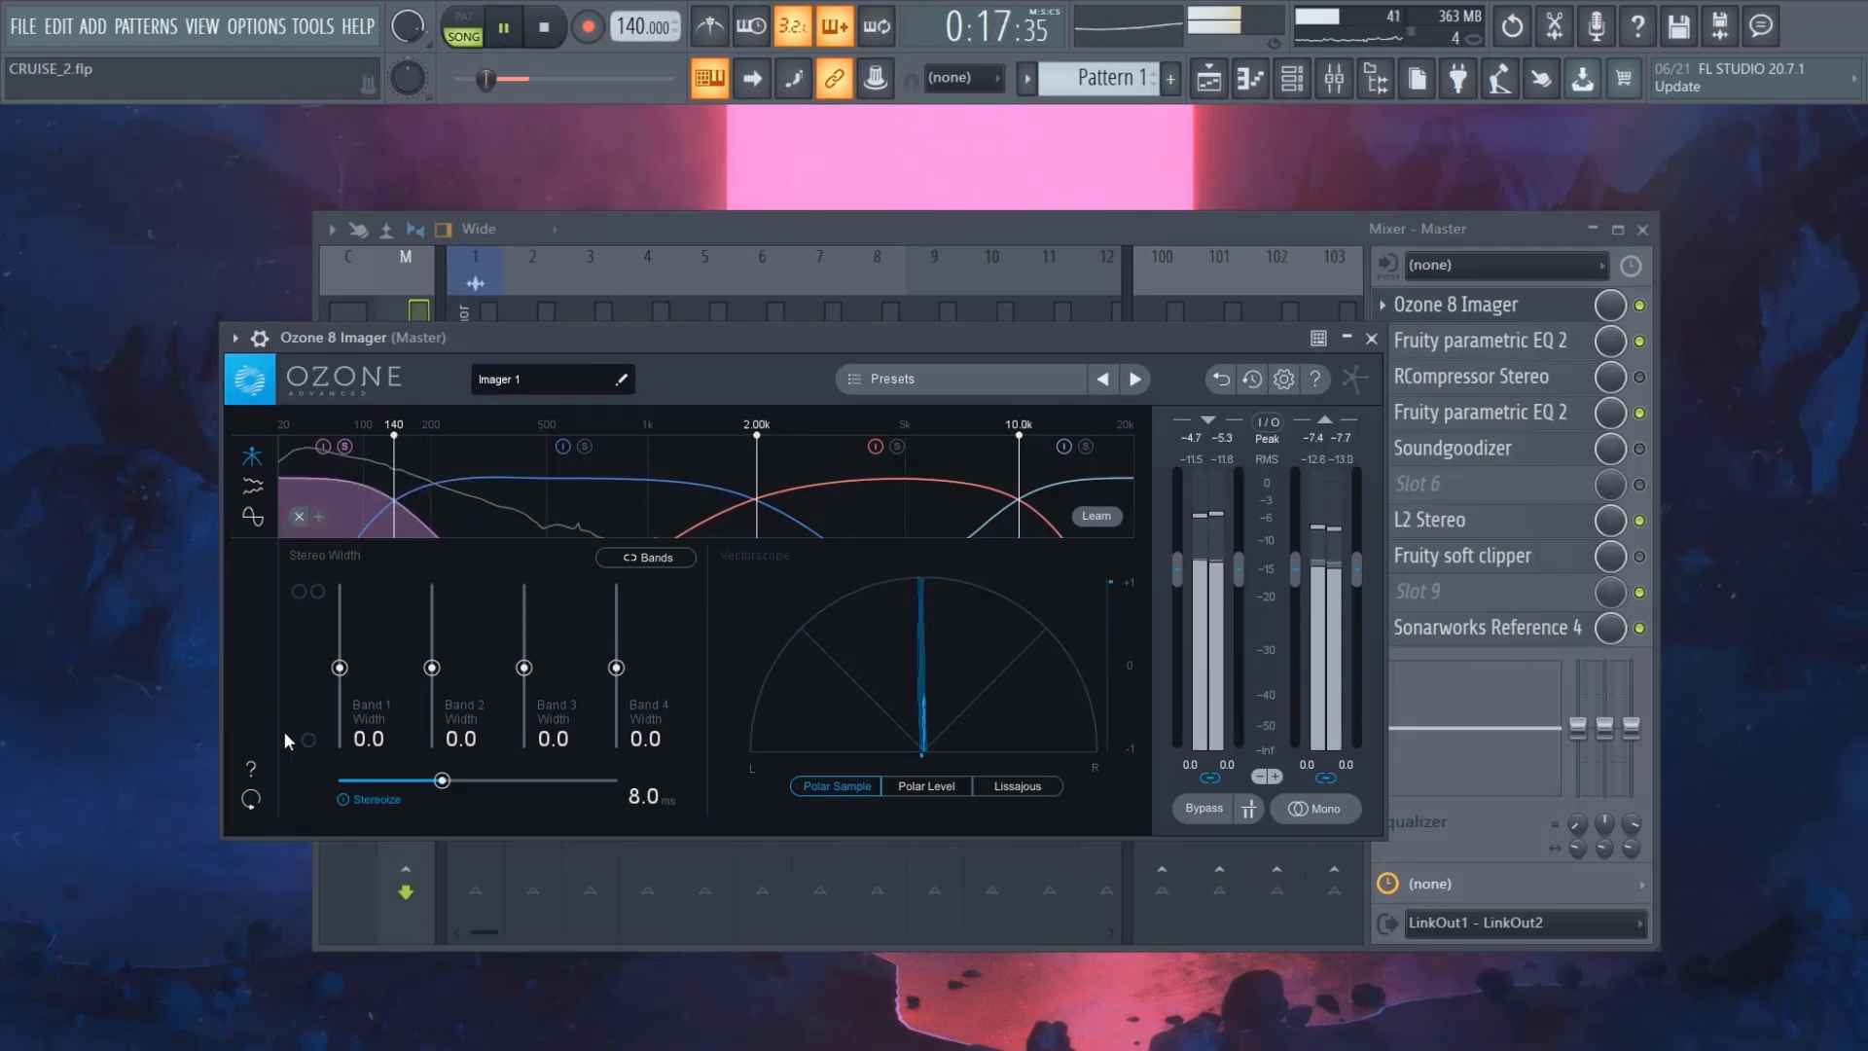
{"action": "left_click_drag", "start_coordinate": [339, 667], "coordinate": [339, 748]}
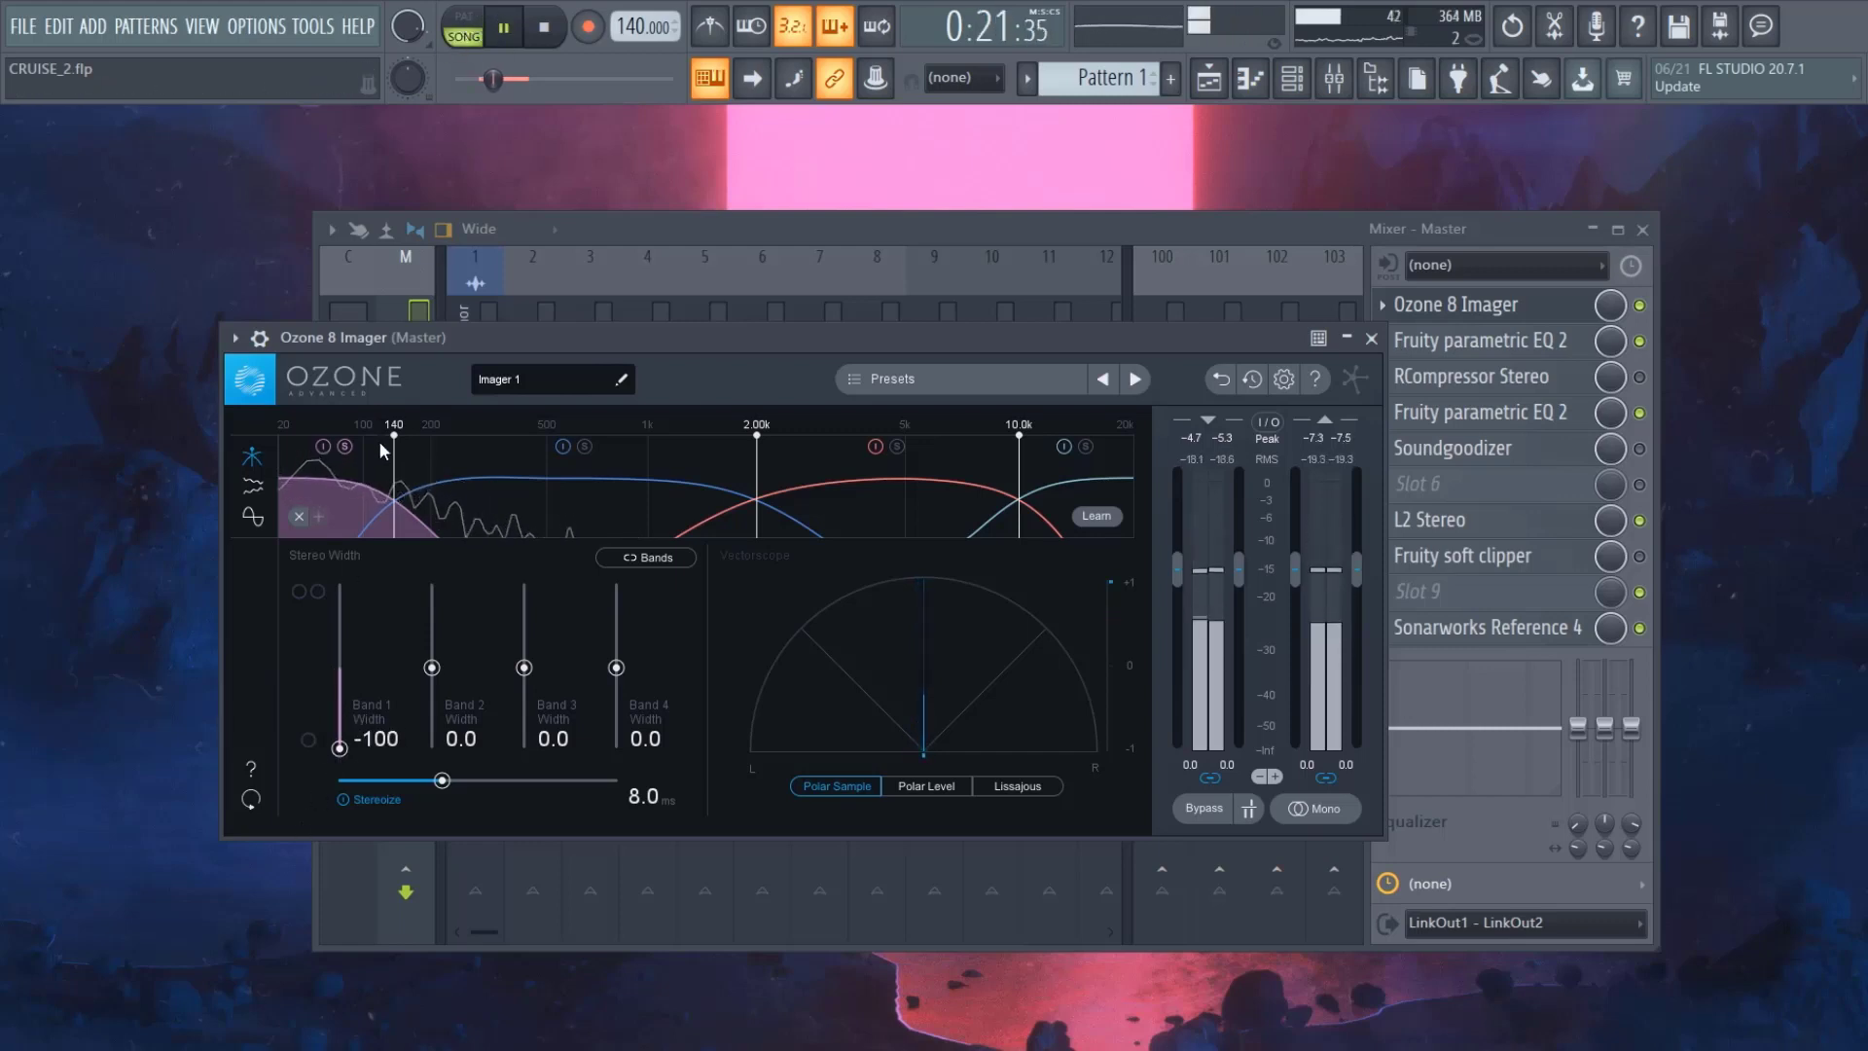
{"action": "key", "text": "space"}
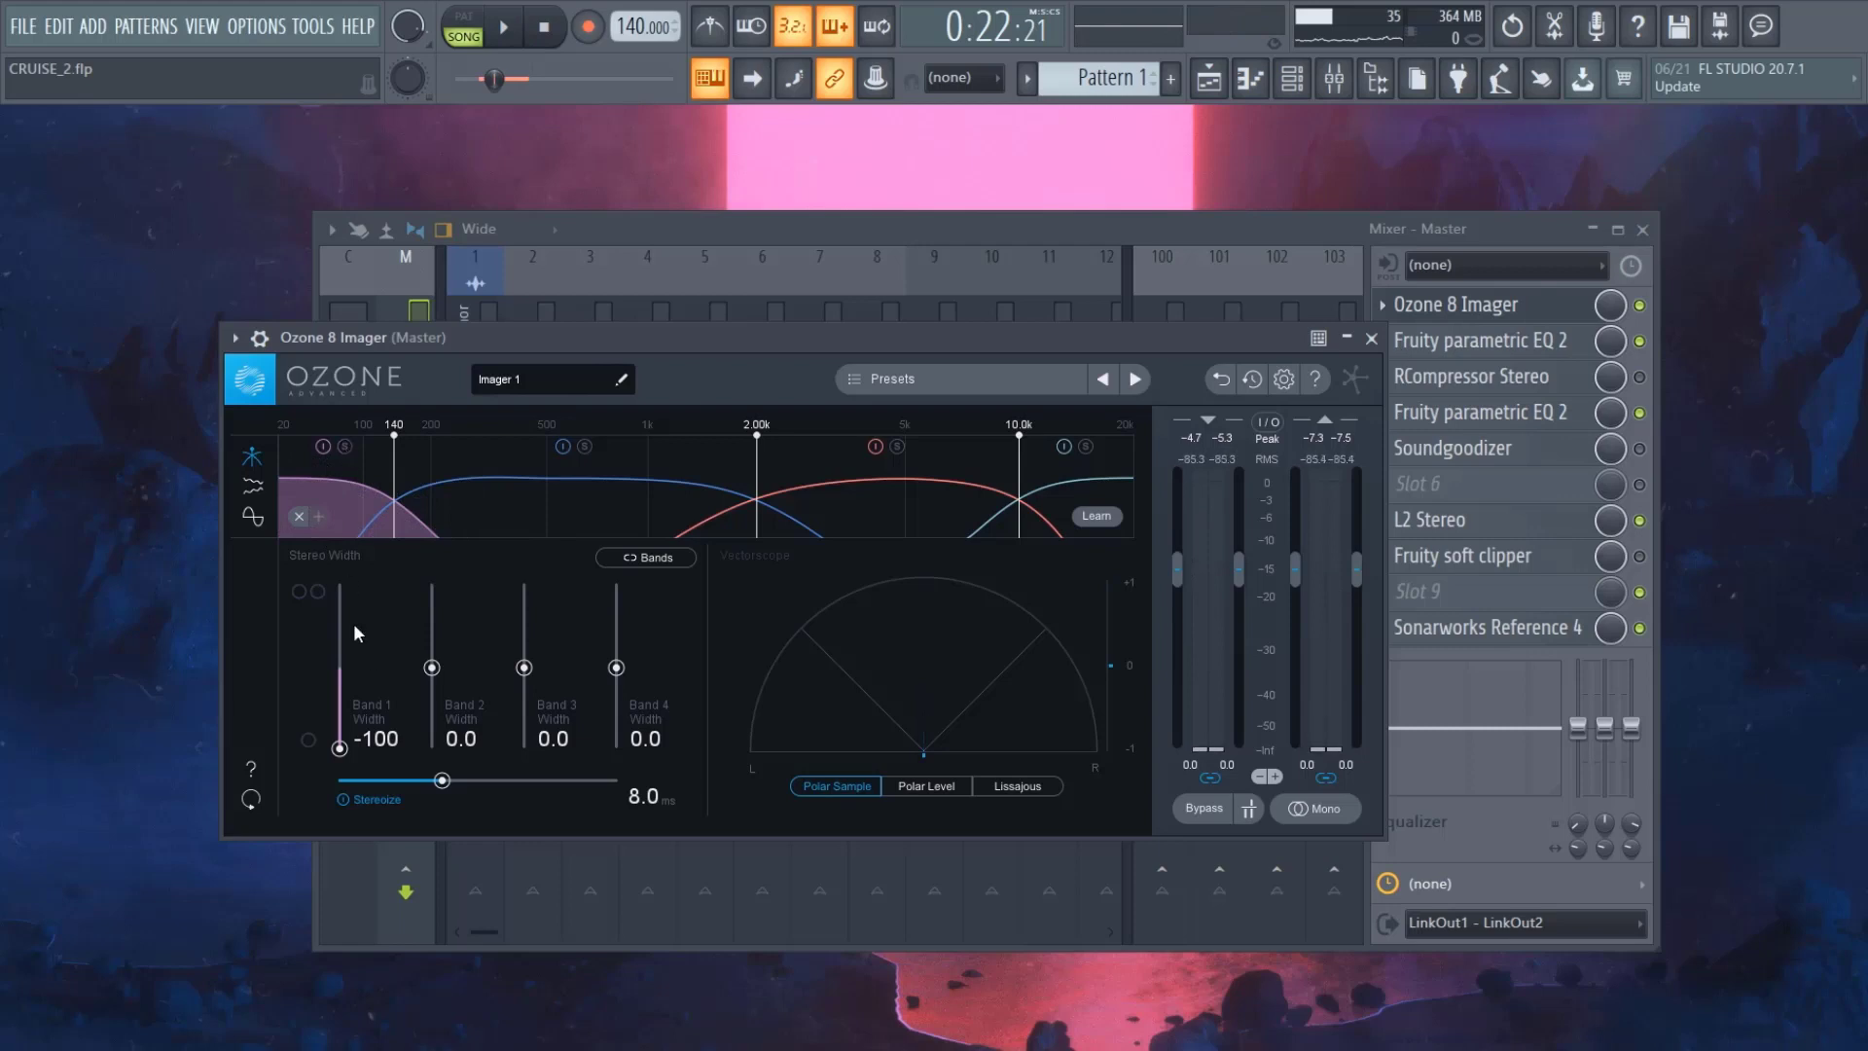
{"action": "key", "text": "space"}
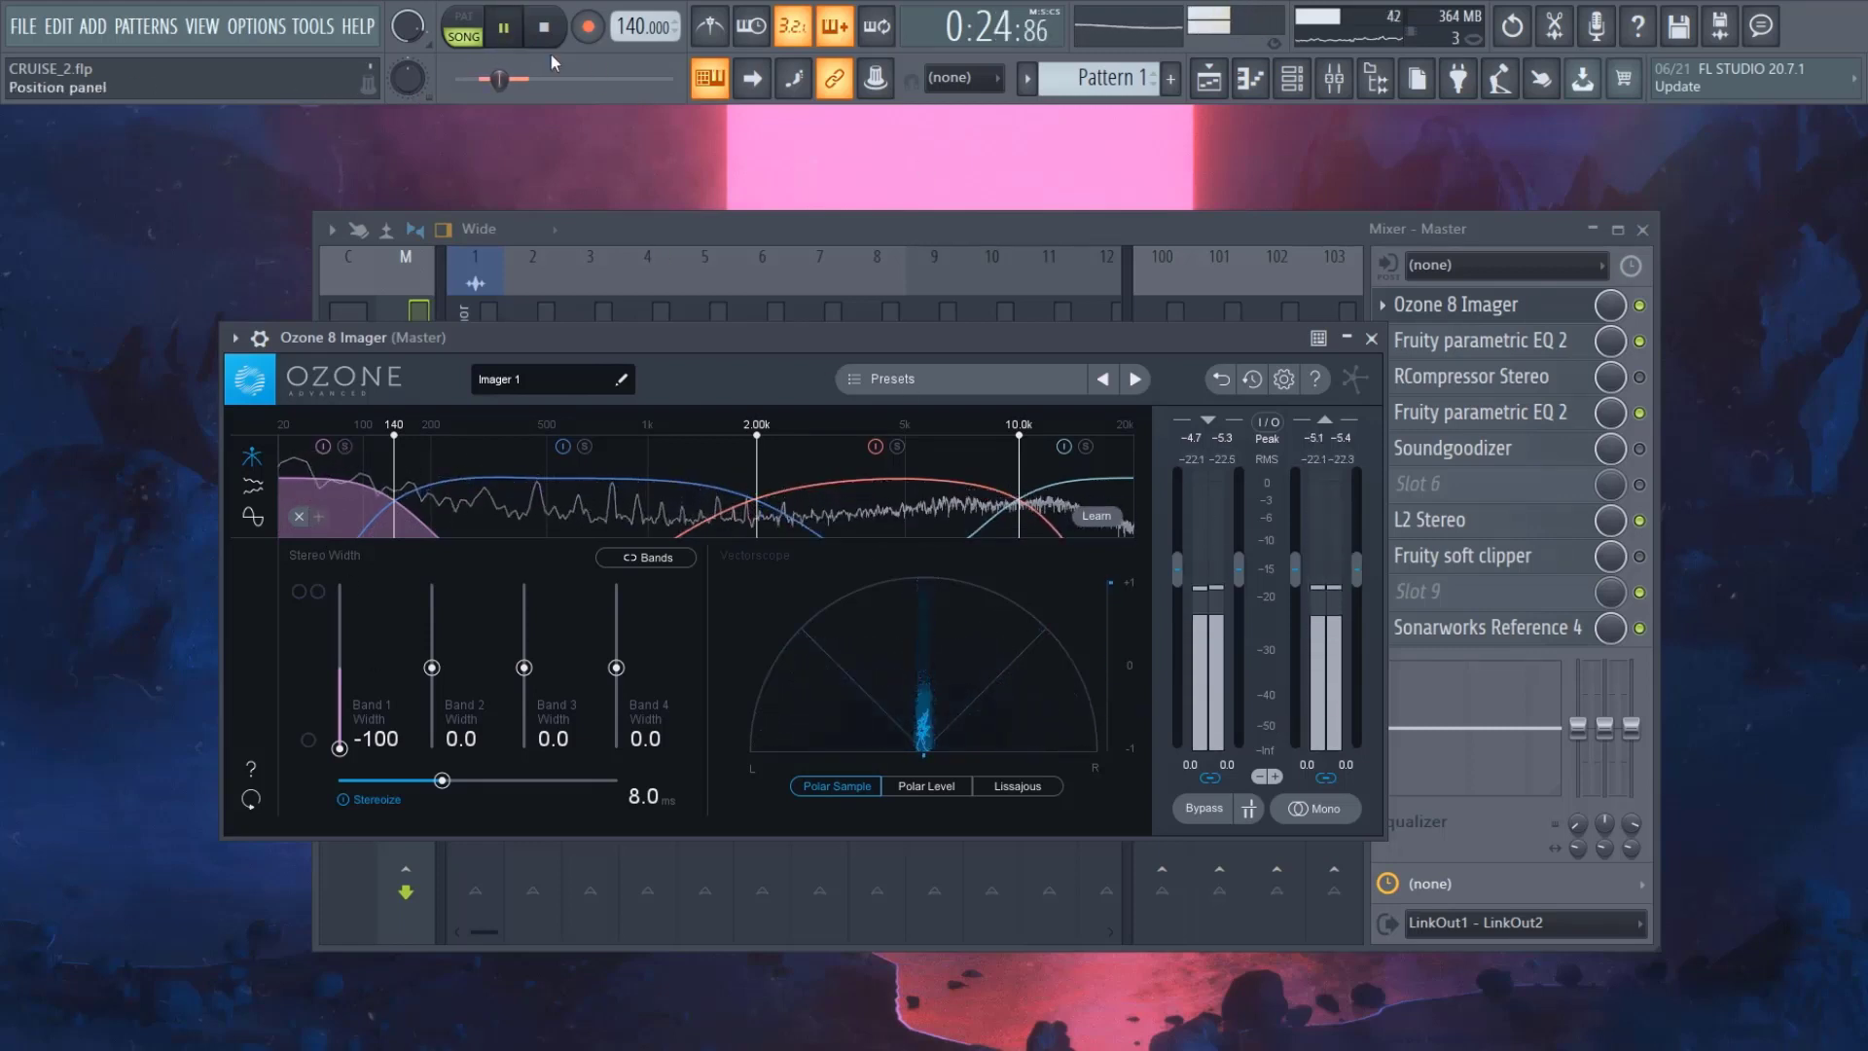
{"action": "left_click", "coordinate": [500, 28]}
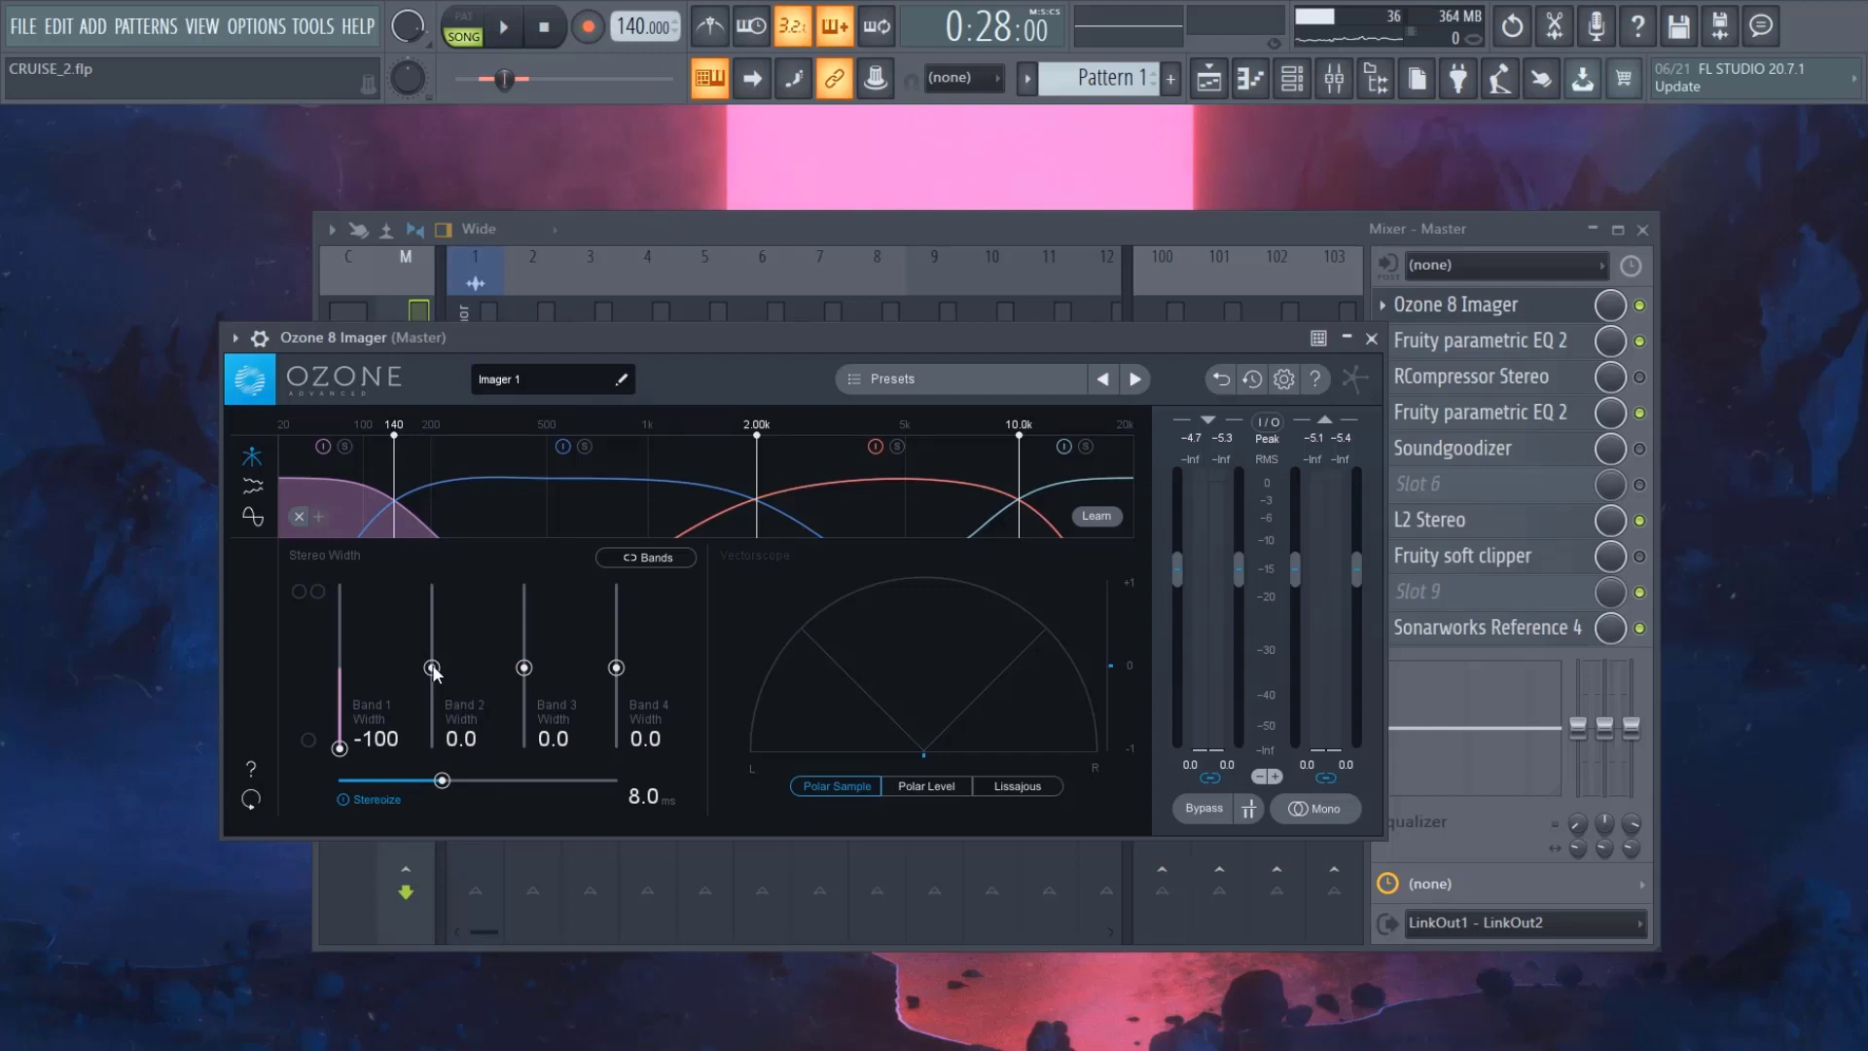
- Adjust the imager's Band 2 width against song playback, trying 21.5 and 100 before settling on 20.3
{"action": "left_click_drag", "start_coordinate": [431, 667], "coordinate": [432, 650]}
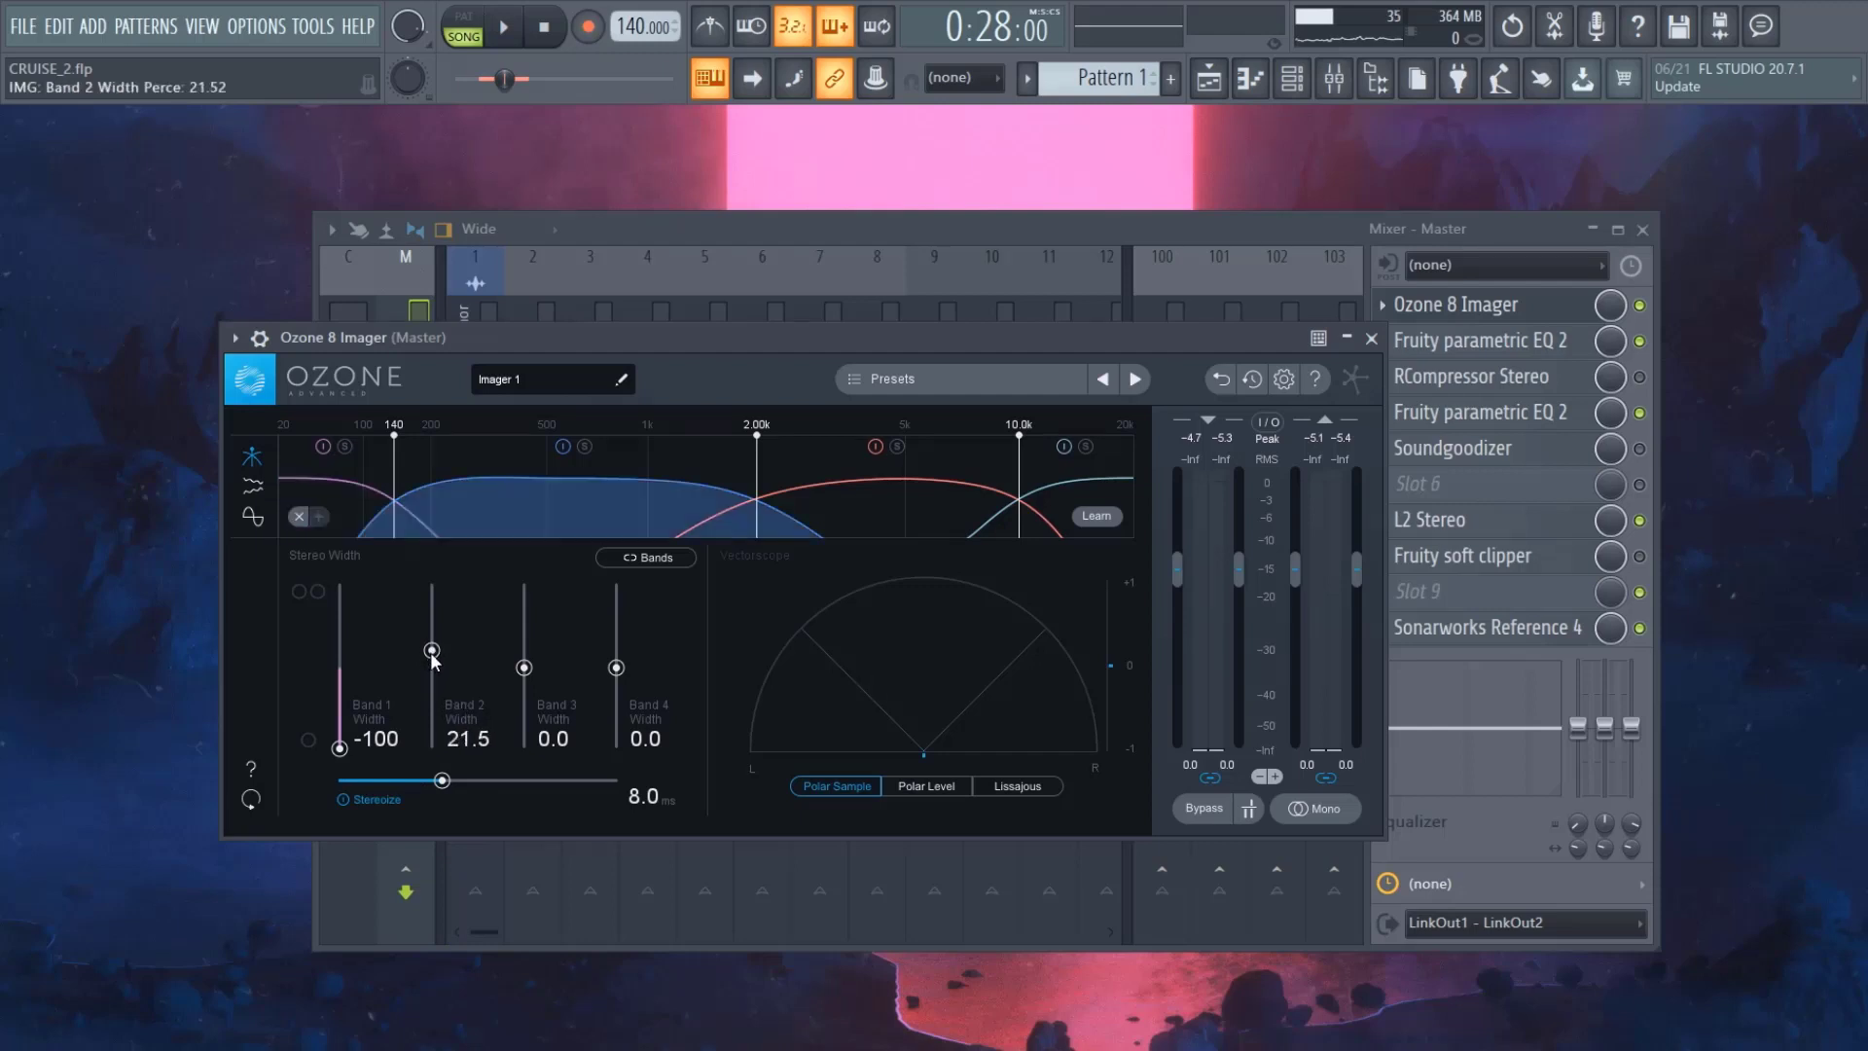
{"action": "left_click", "coordinate": [504, 39]}
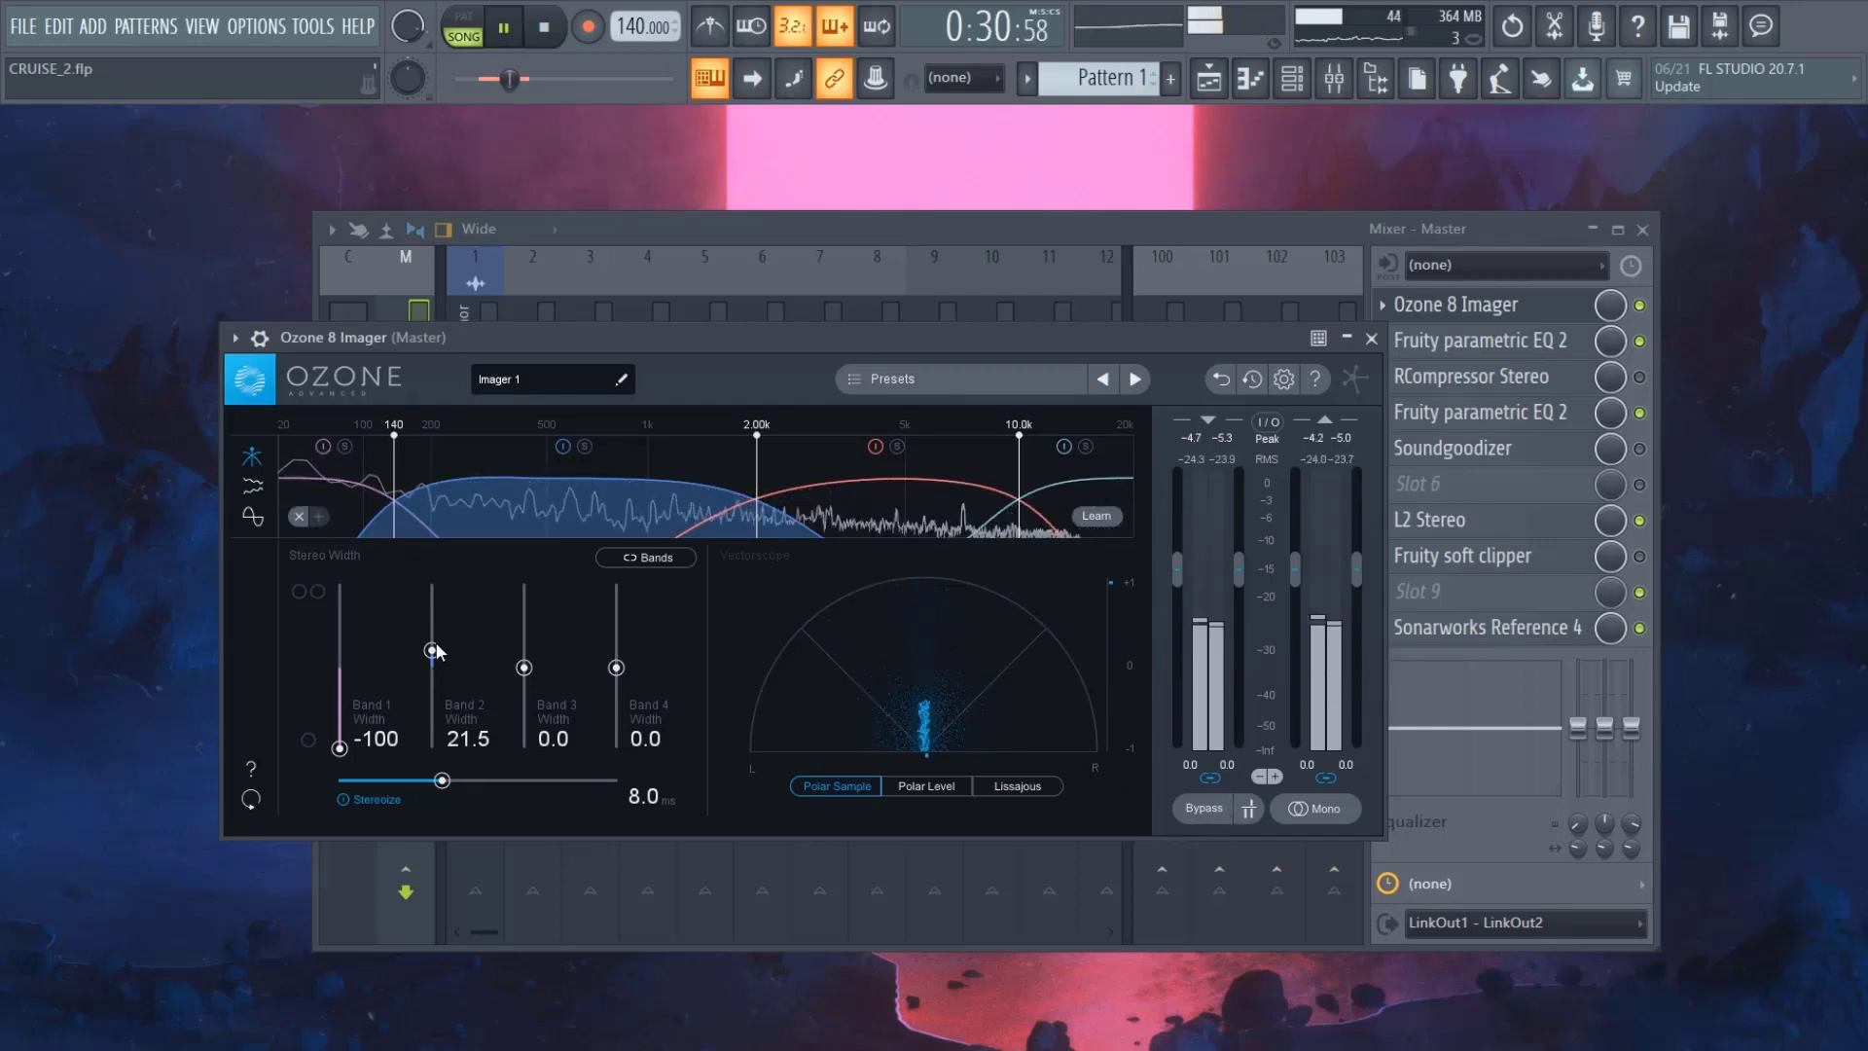
{"action": "left_click_drag", "start_coordinate": [428, 657], "coordinate": [401, 562]}
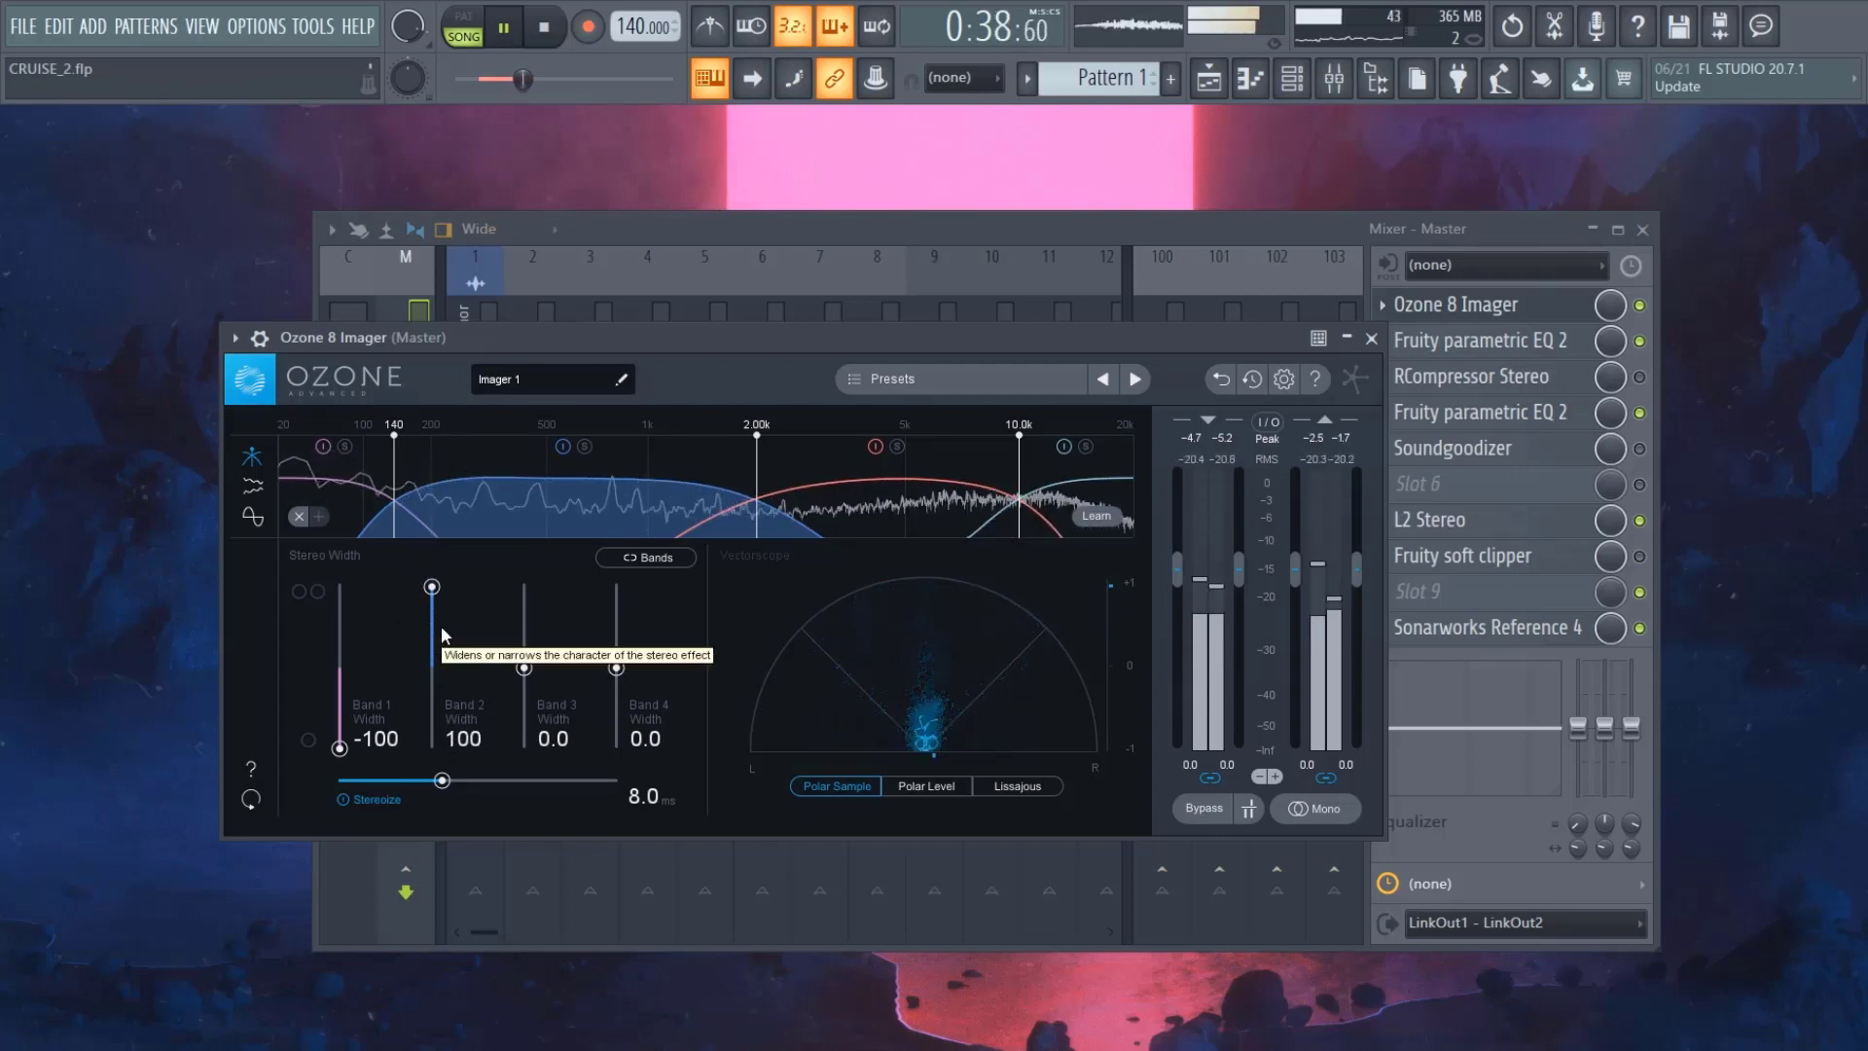
{"action": "left_click_drag", "start_coordinate": [431, 587], "coordinate": [451, 652]}
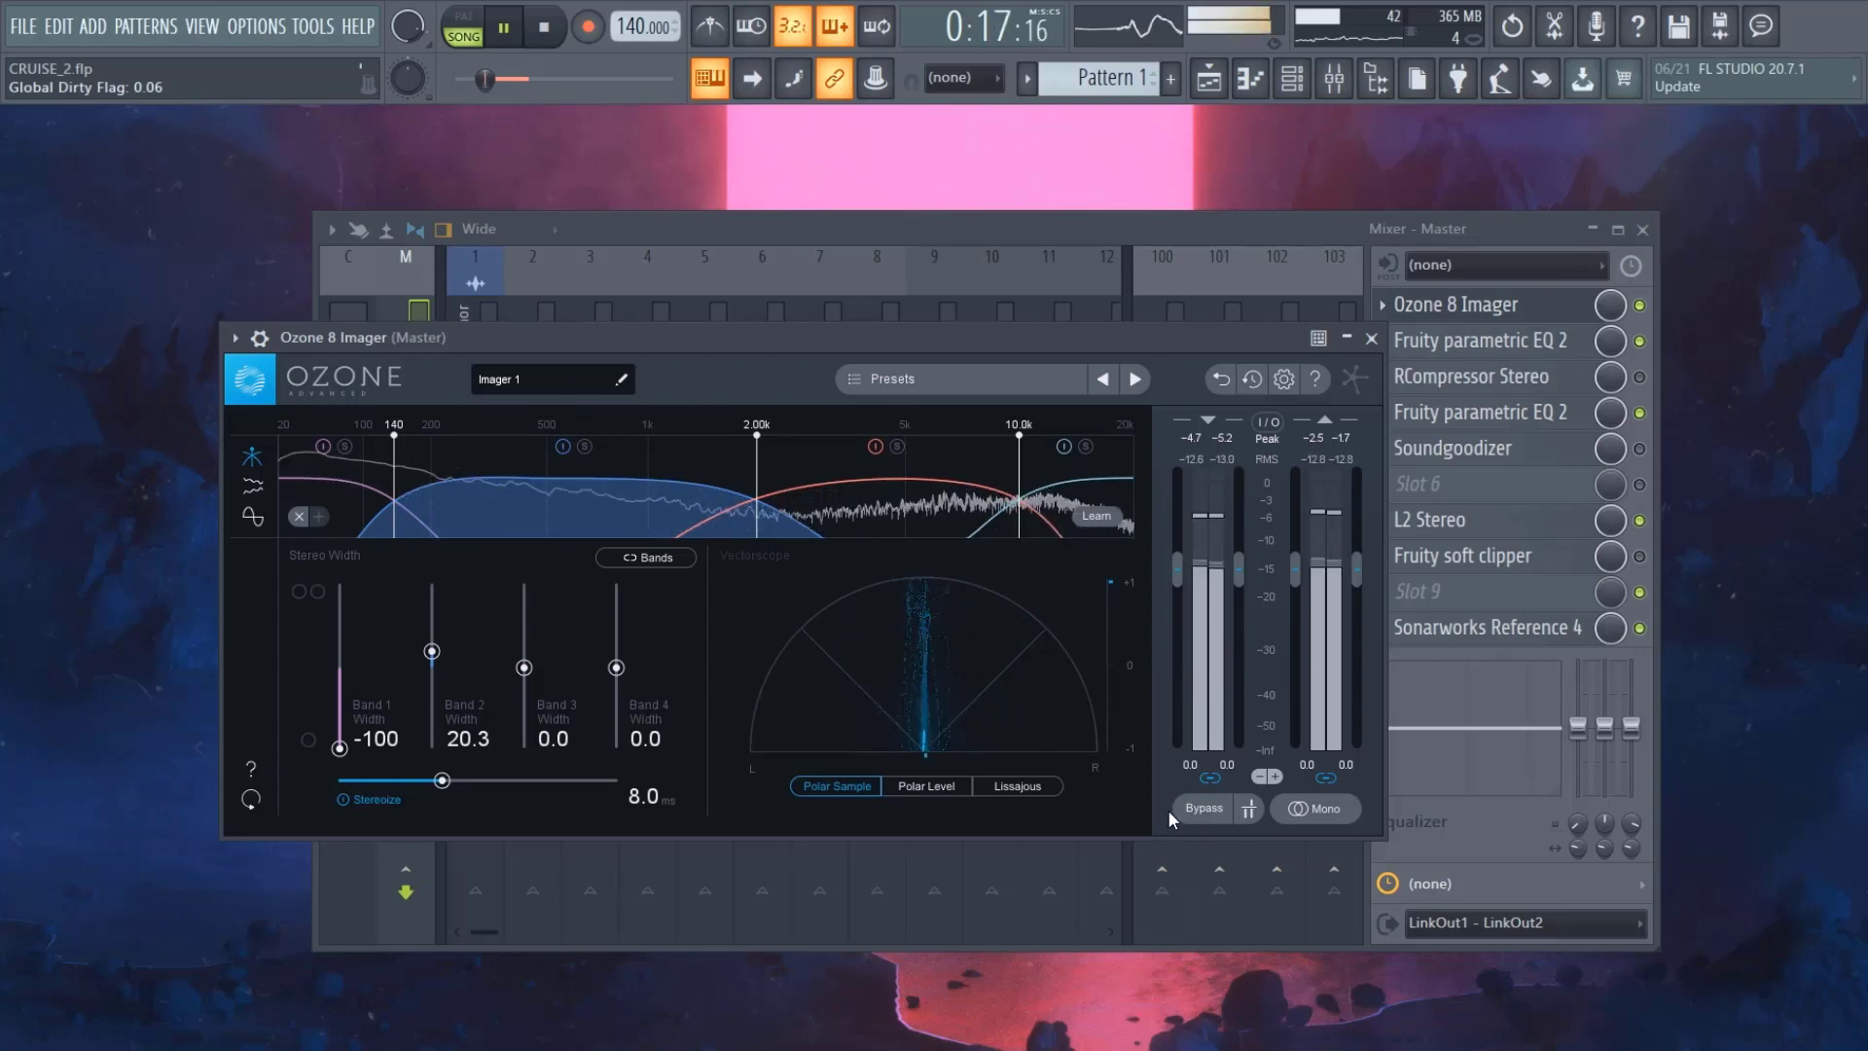
{"action": "key", "text": "space"}
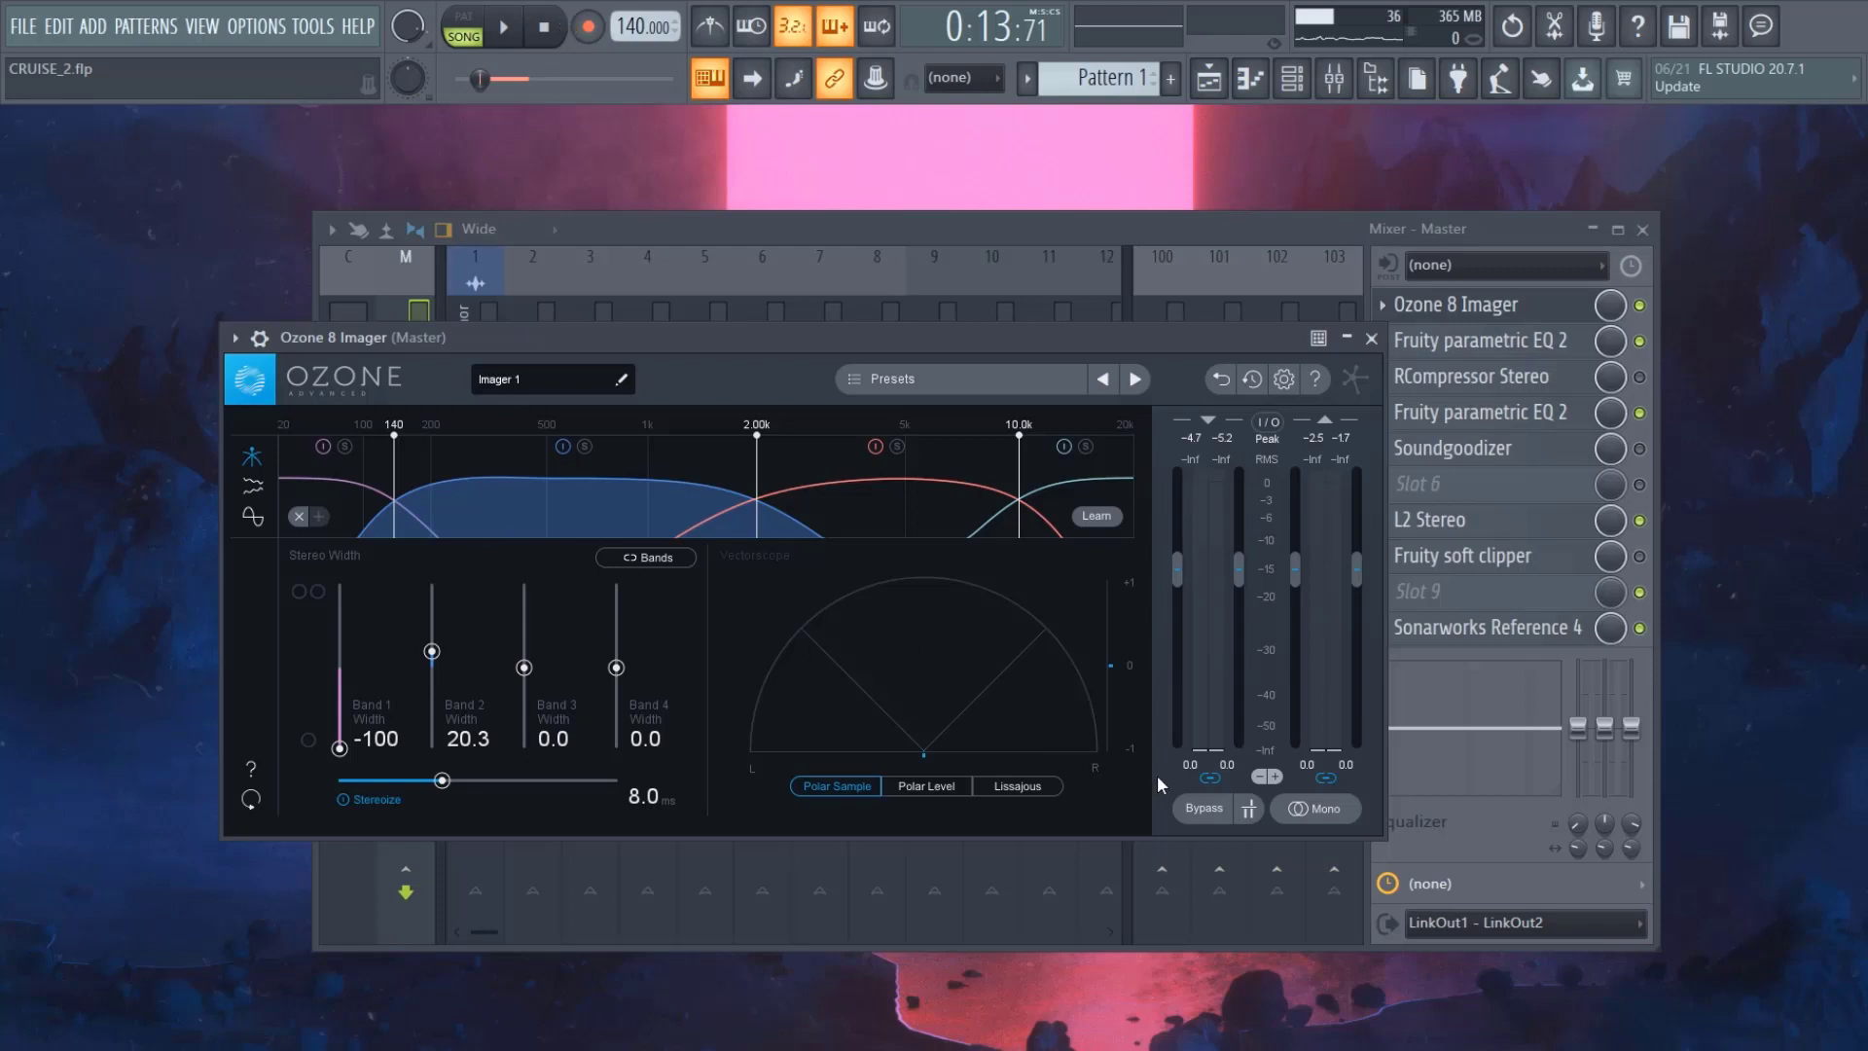
- Compare the playing song with Ozone 8 Imager bypassed and active, and close the plugin after stopping playback
{"action": "left_click", "coordinate": [1204, 809]}
{"action": "key", "text": "space"}
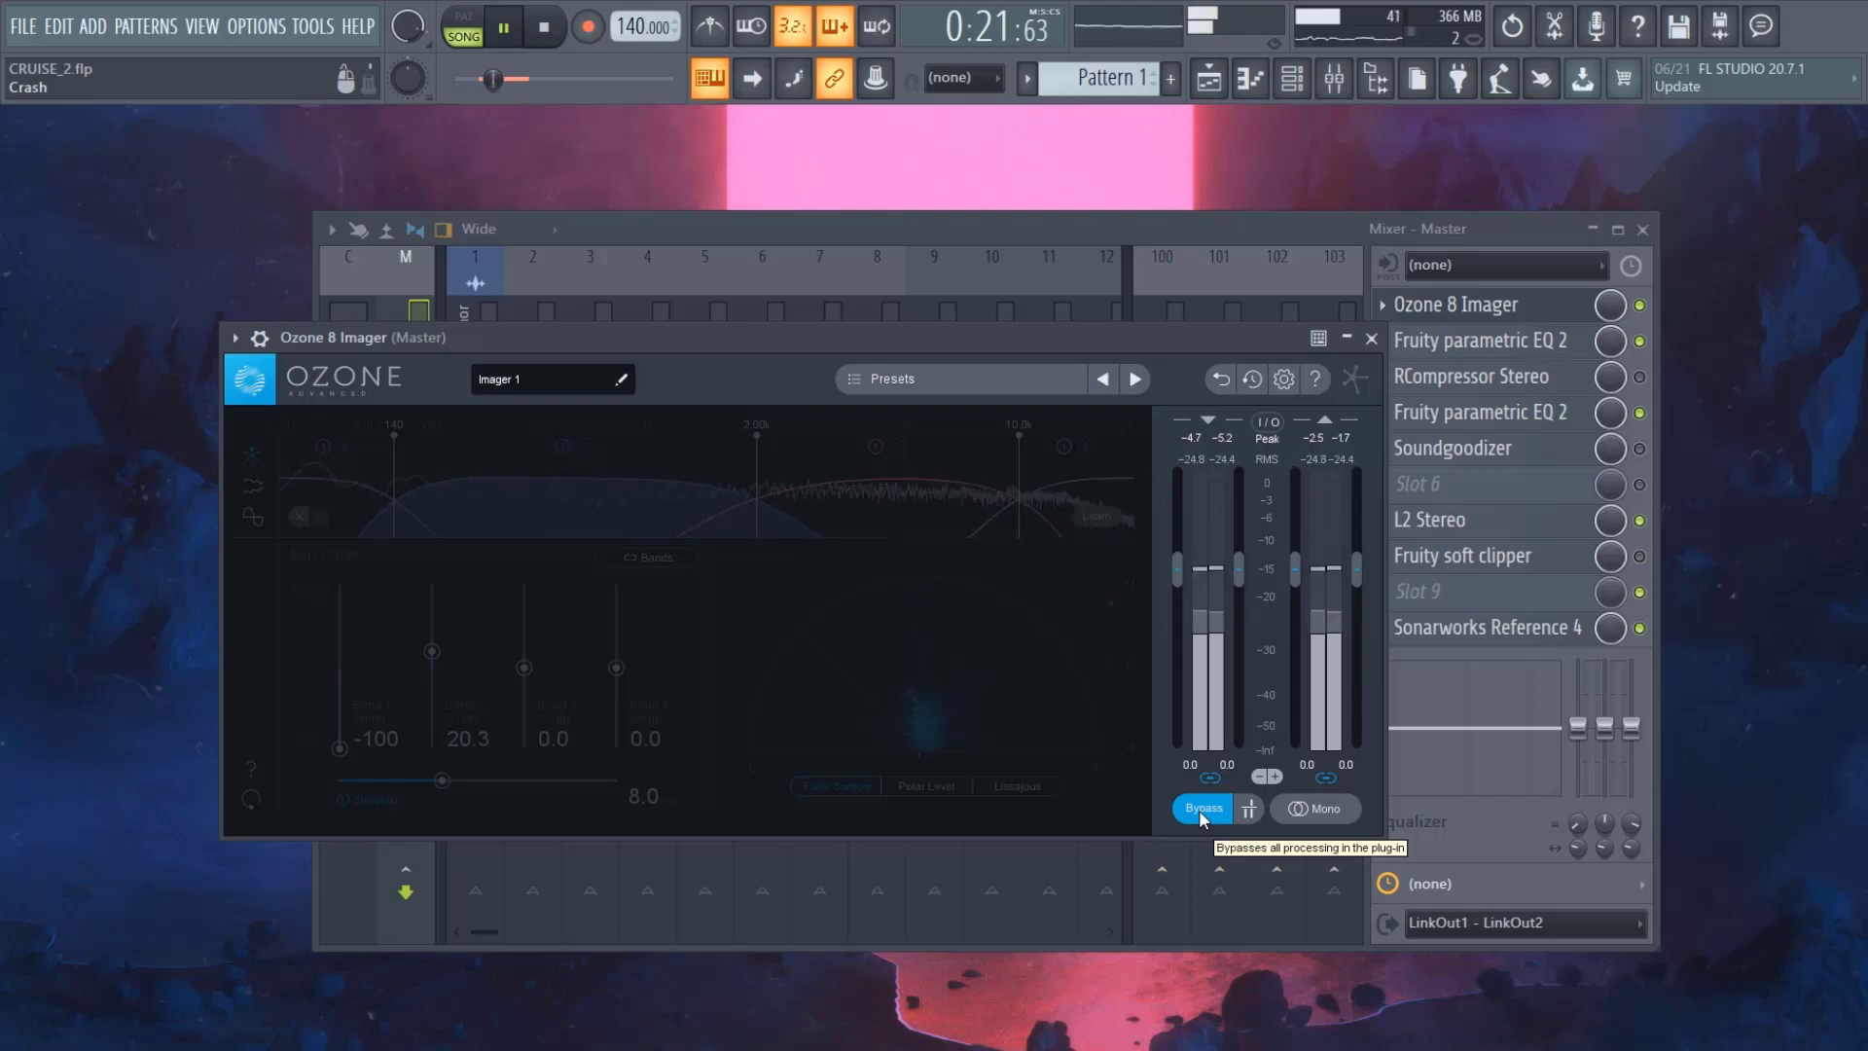
{"action": "left_click", "coordinate": [1203, 808]}
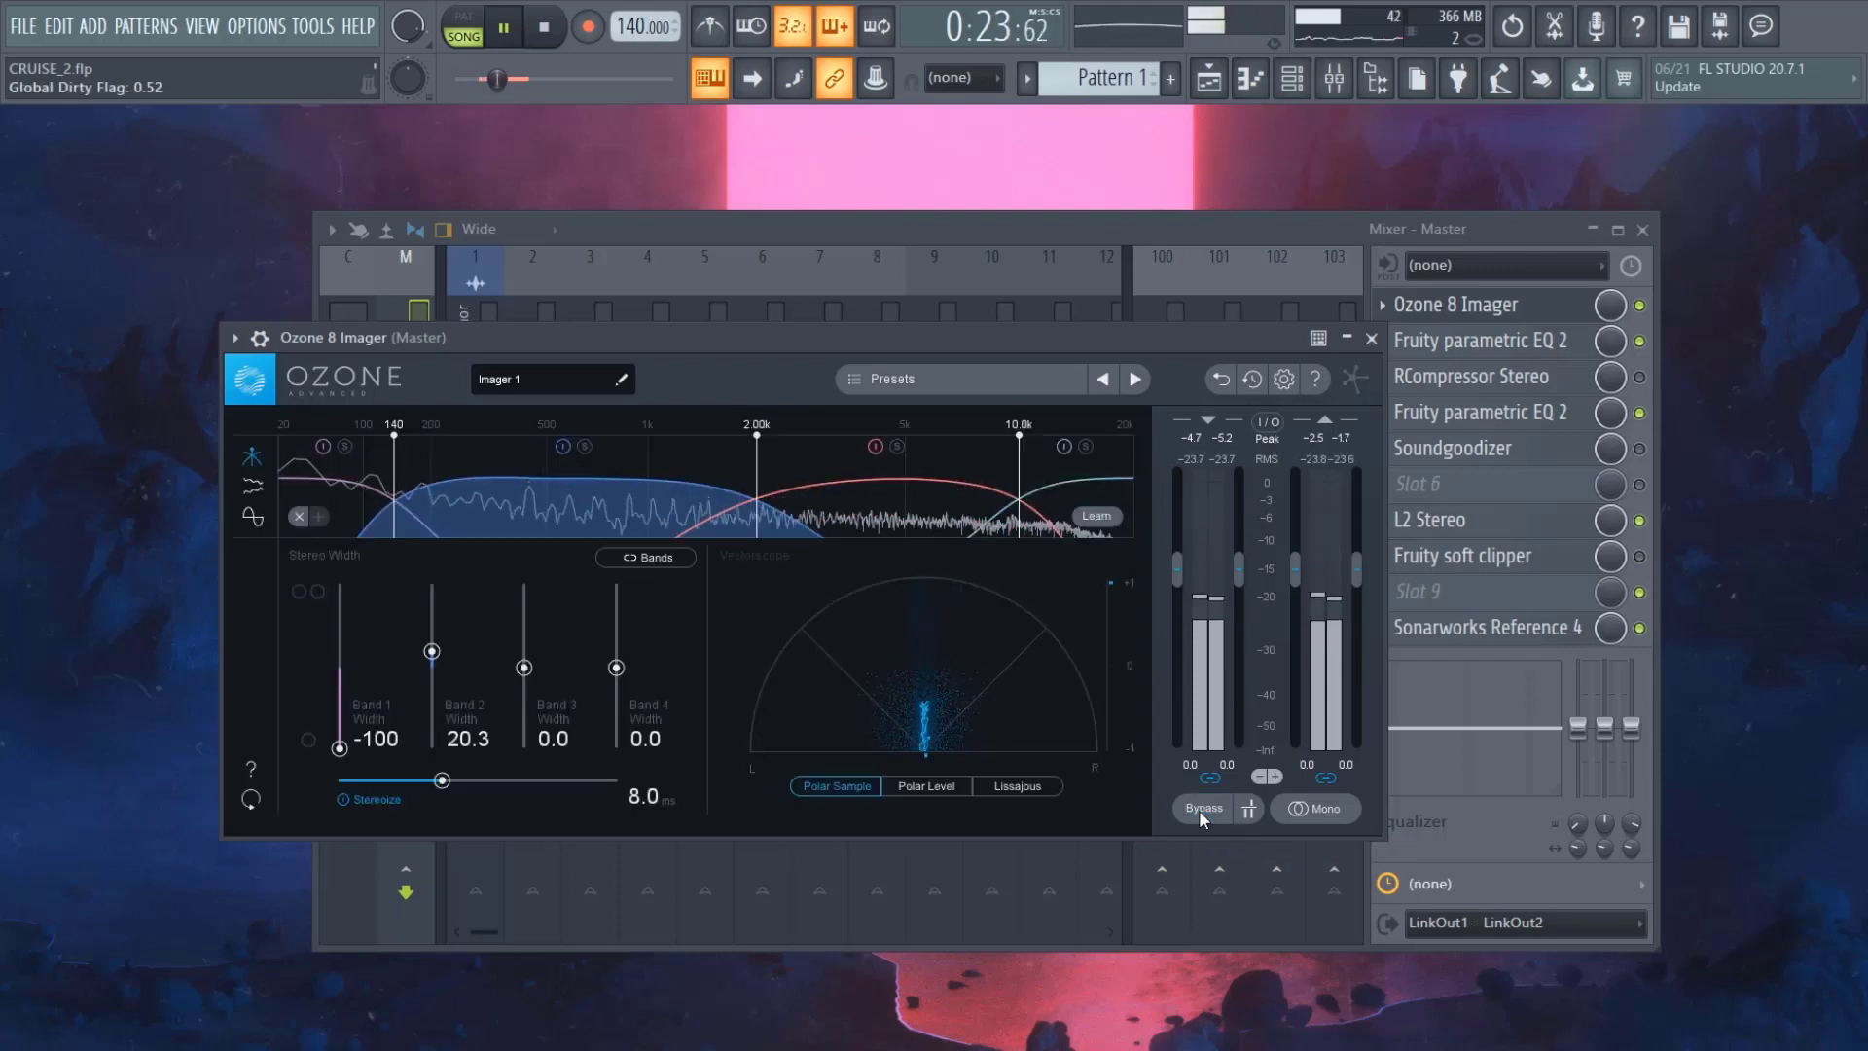
{"action": "left_click", "coordinate": [1203, 808]}
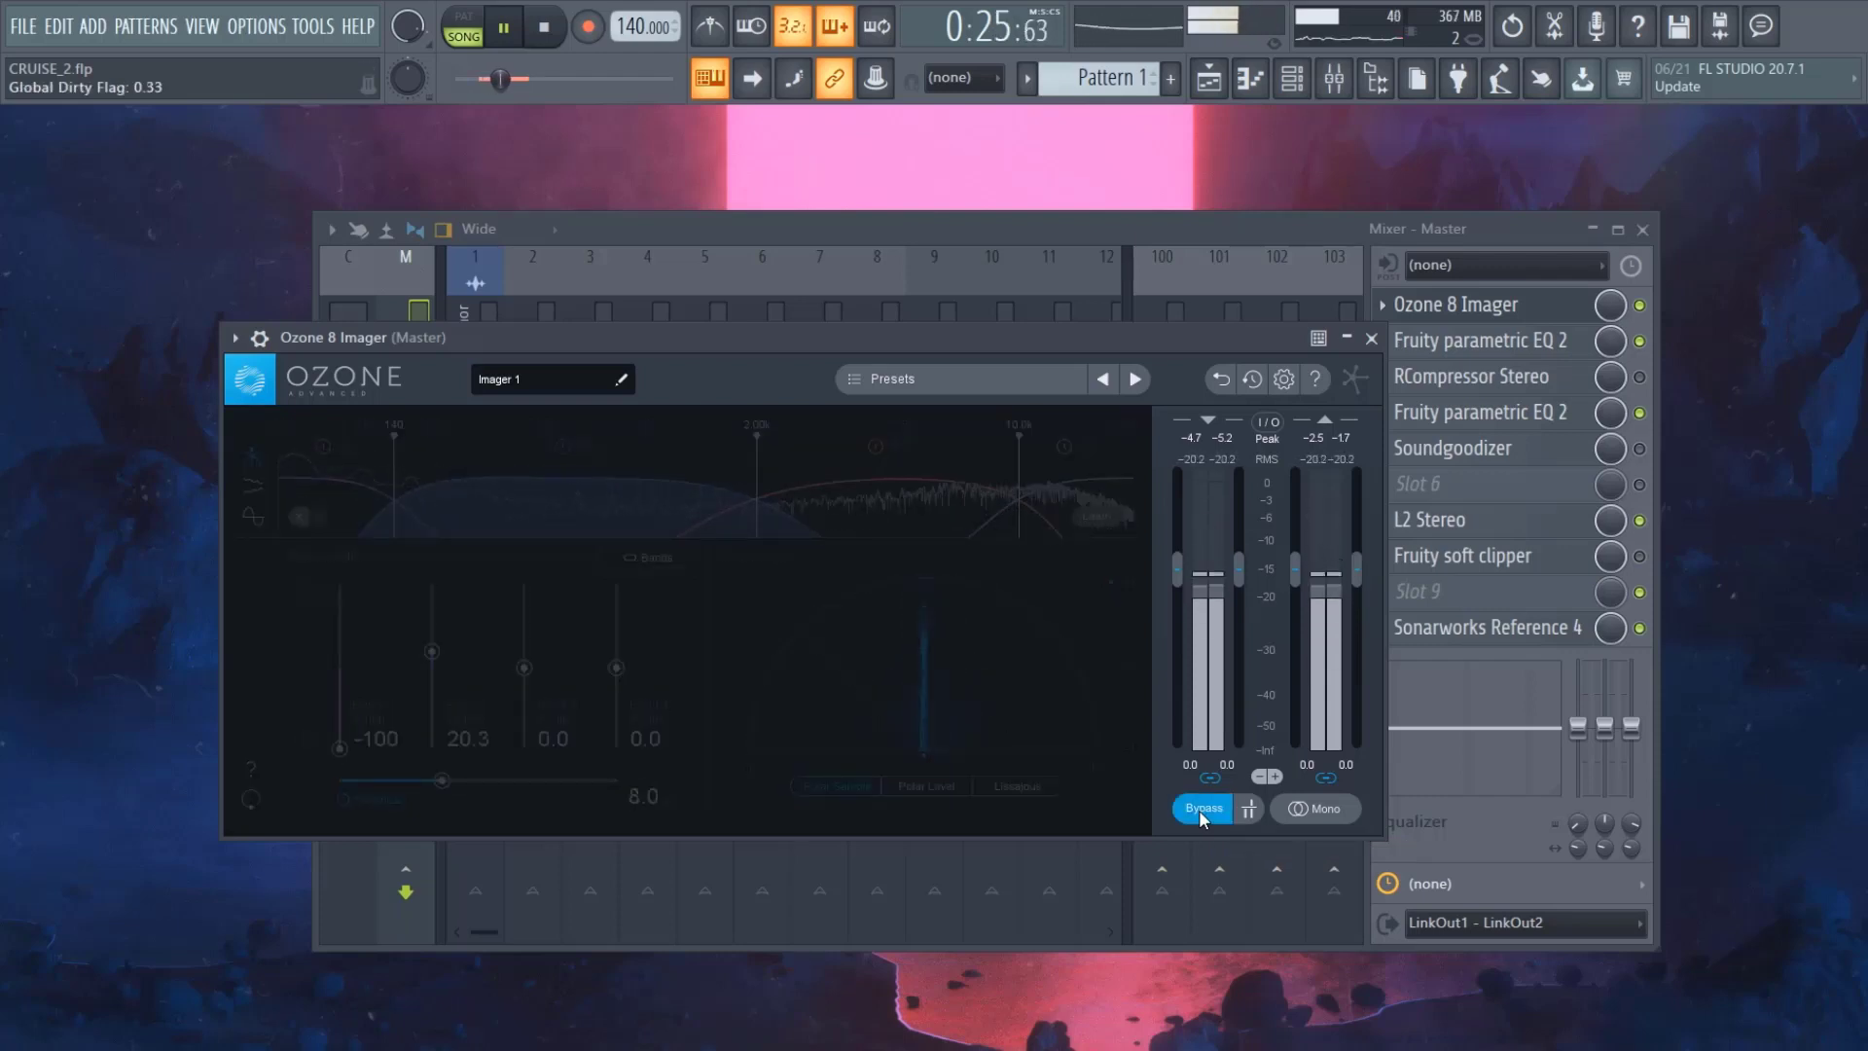
{"action": "left_click", "coordinate": [1198, 809]}
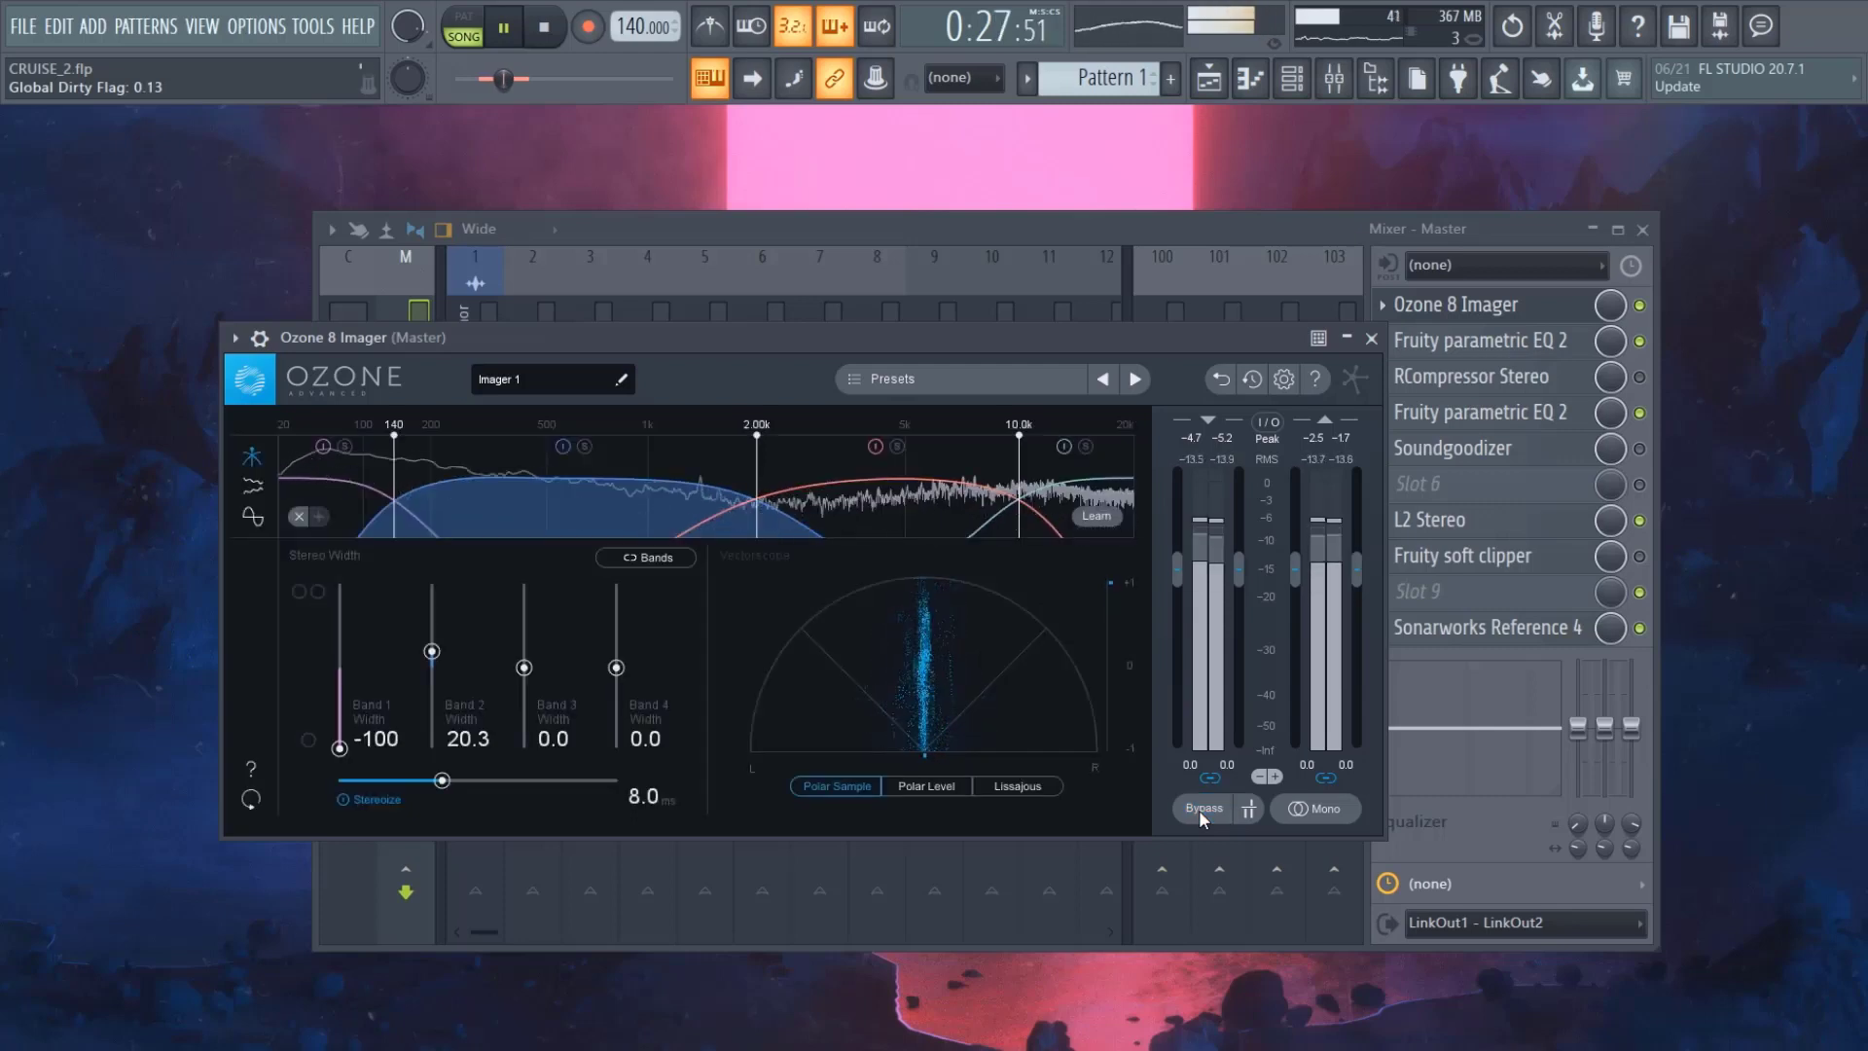
{"action": "left_click", "coordinate": [1198, 809]}
{"action": "left_click", "coordinate": [1198, 810]}
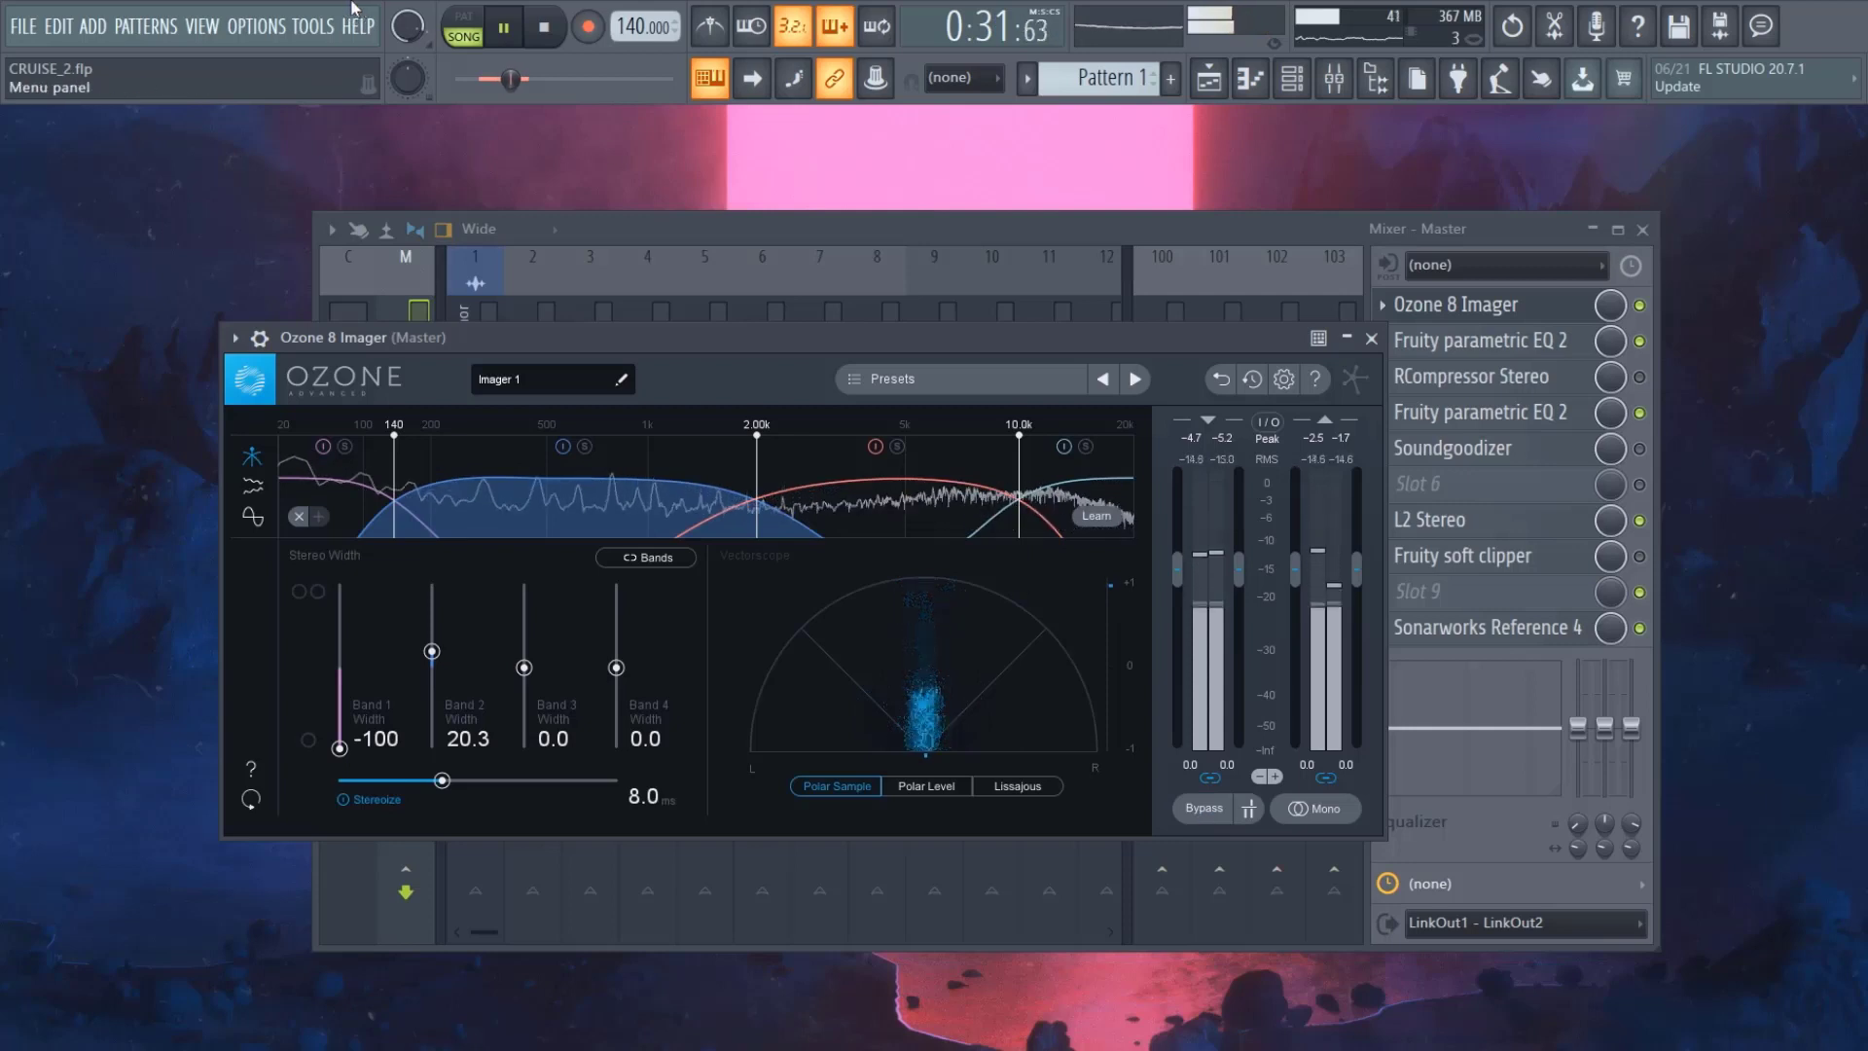
{"action": "left_click", "coordinate": [501, 27]}
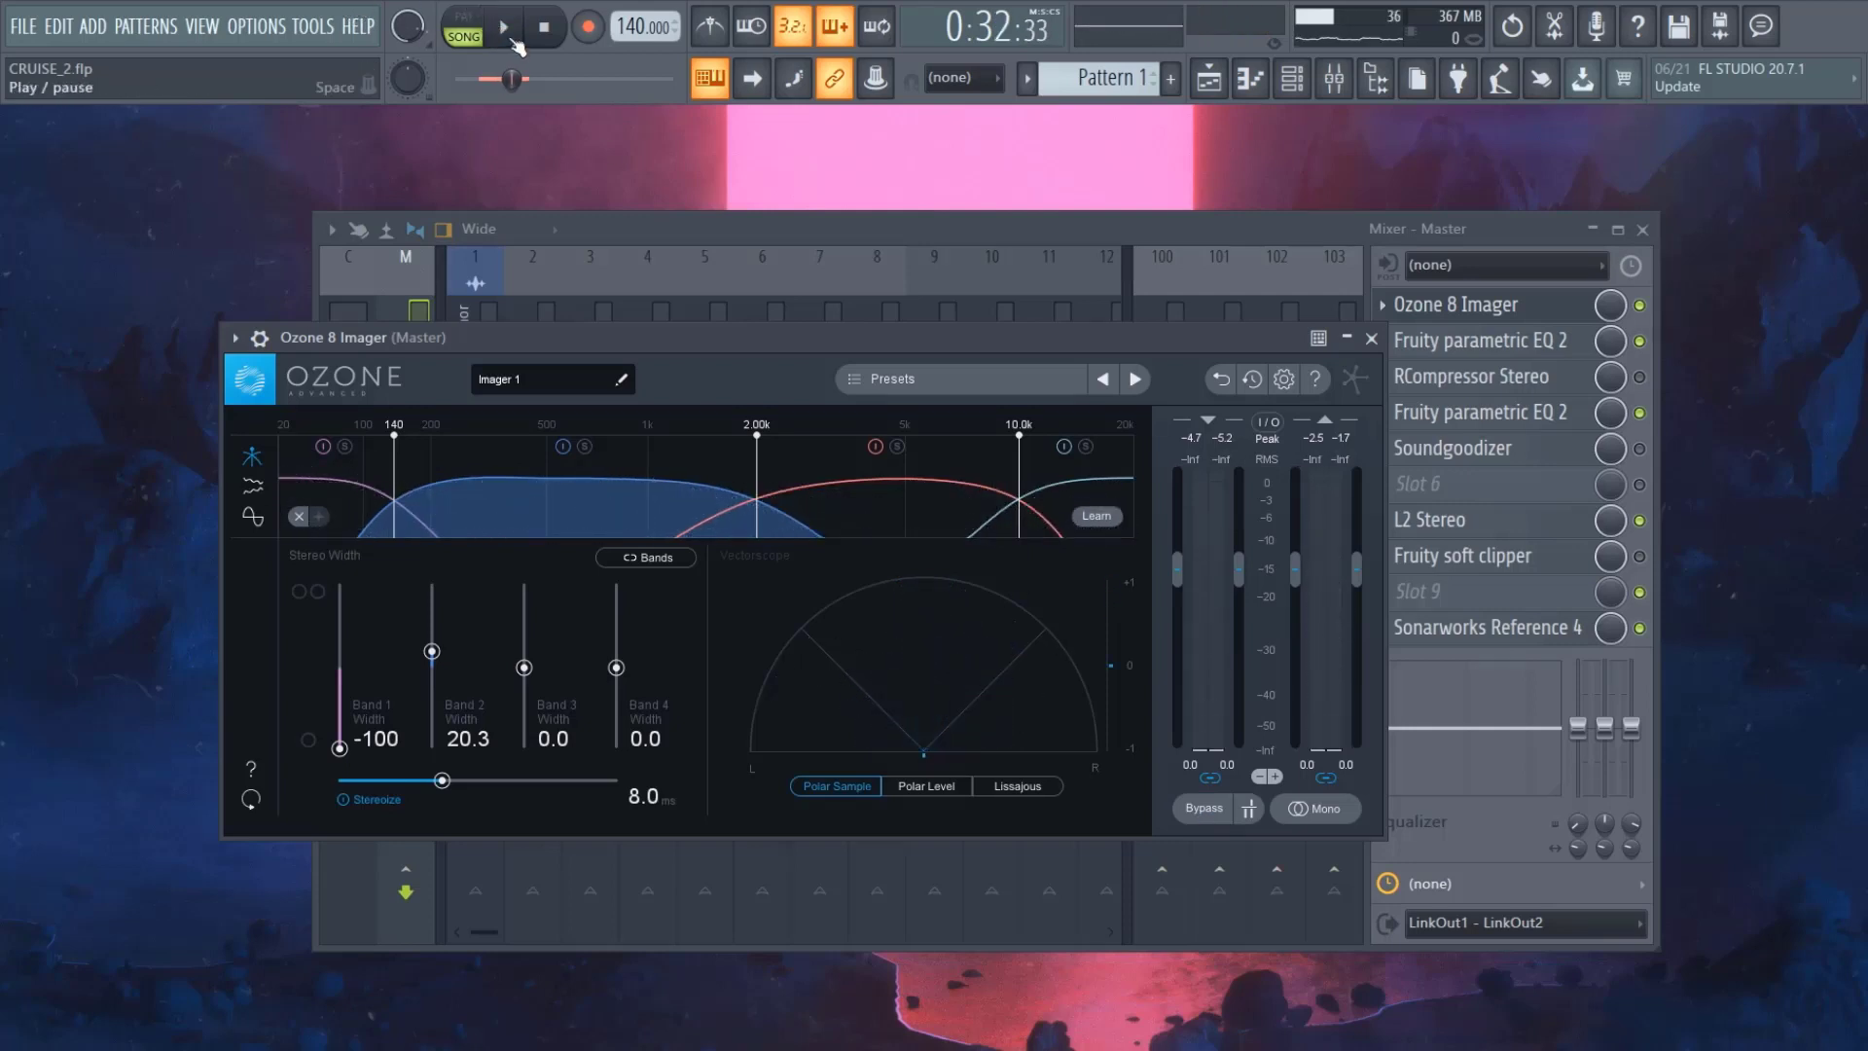
{"action": "left_click", "coordinate": [516, 16]}
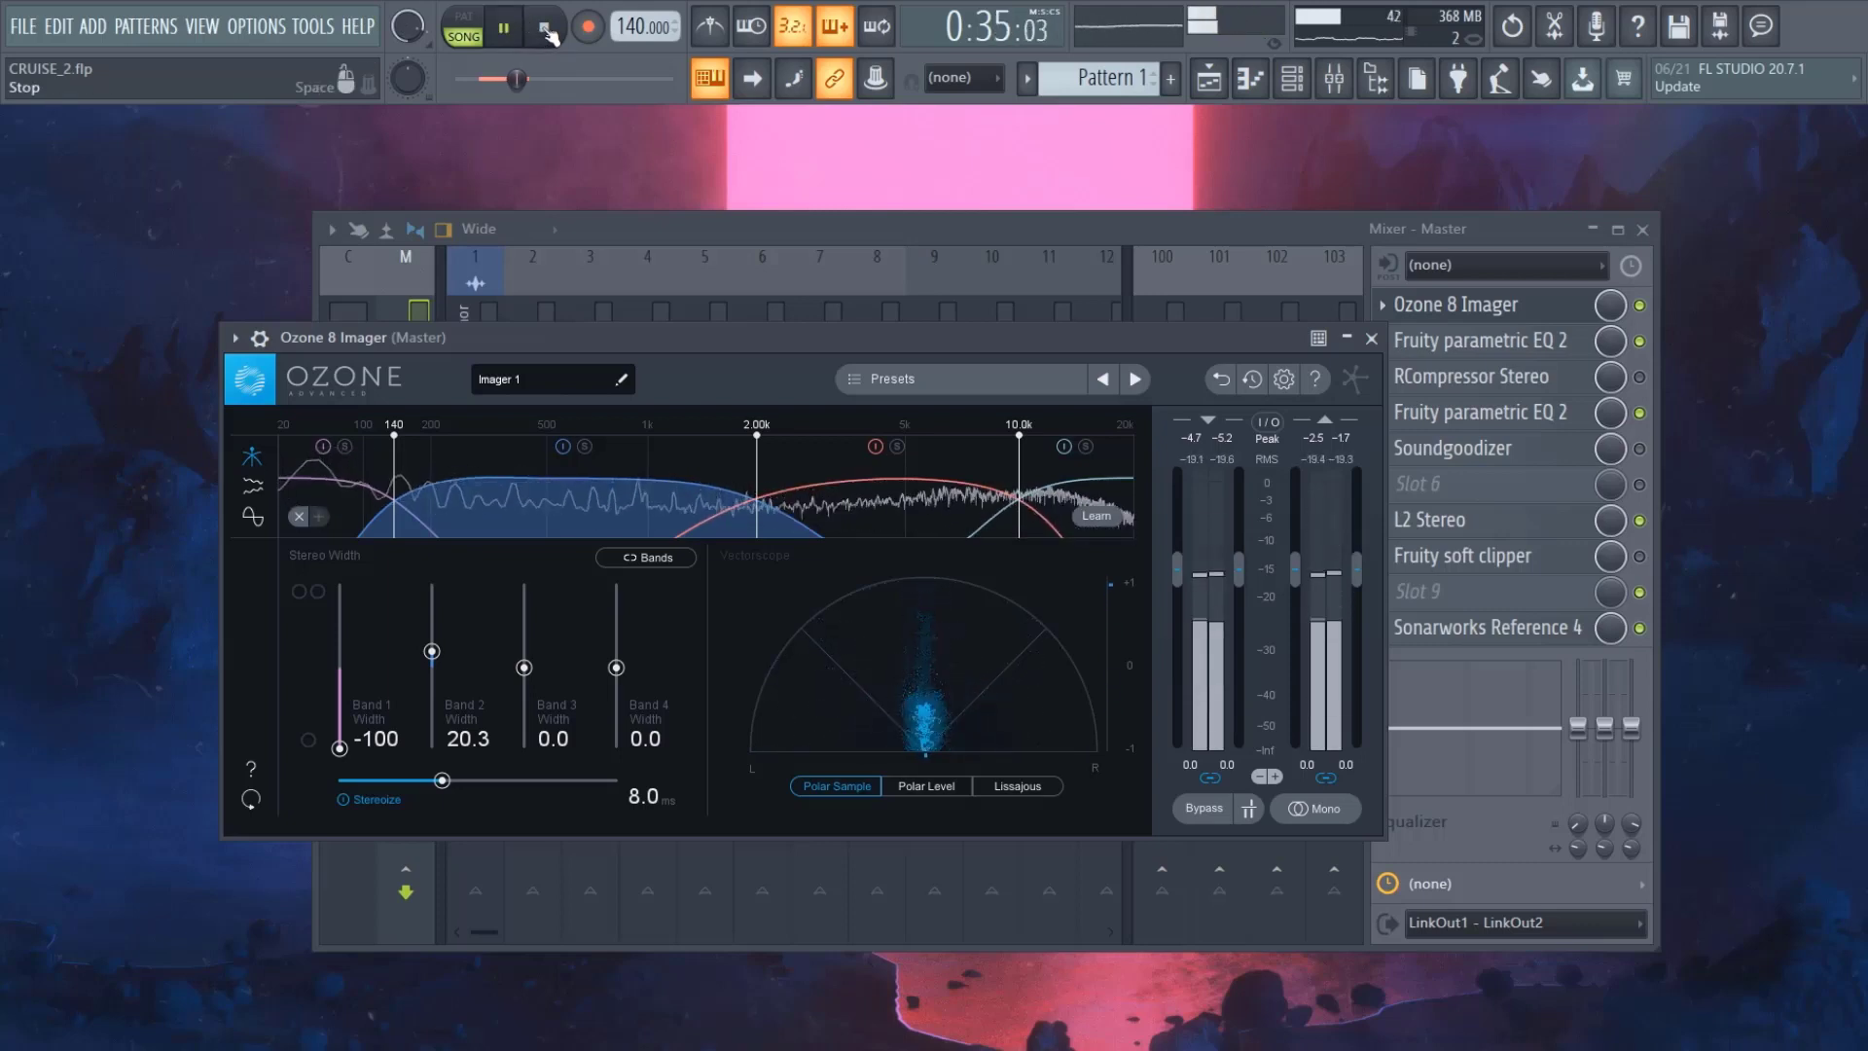
{"action": "left_click", "coordinate": [547, 29]}
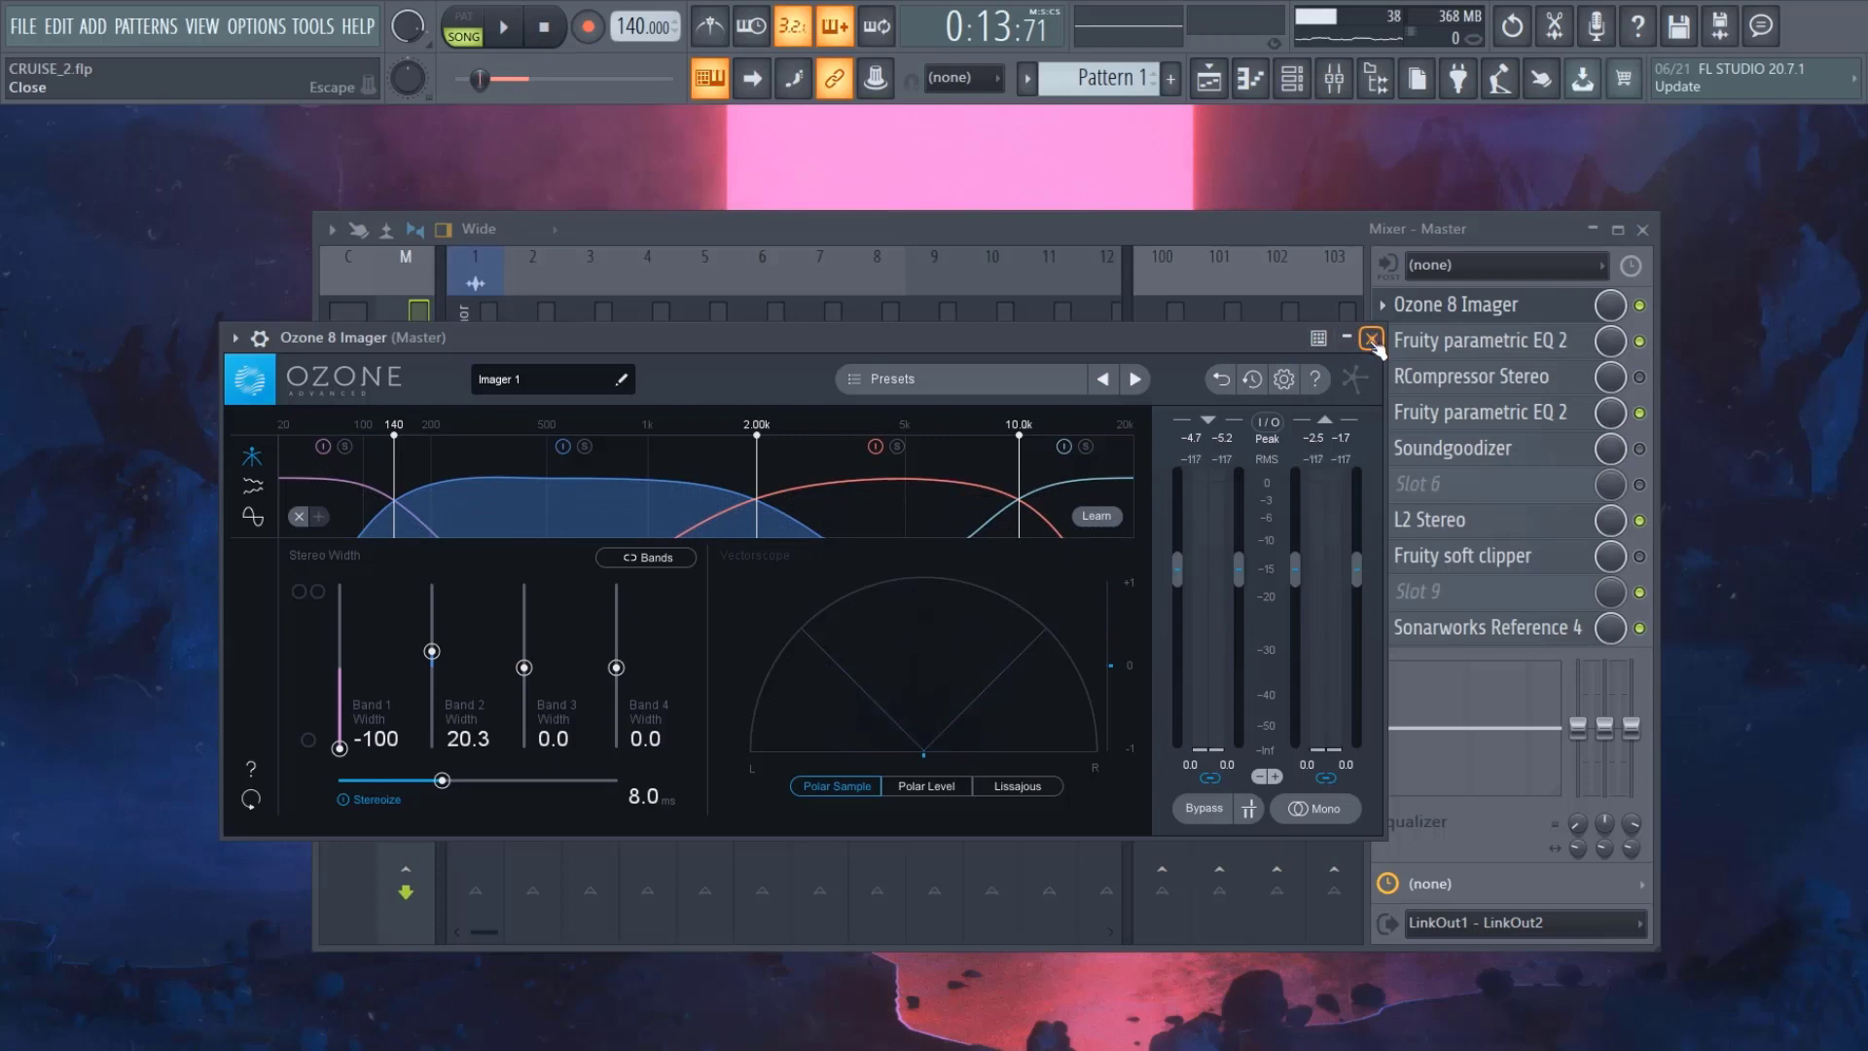
{"action": "left_click", "coordinate": [1371, 338]}
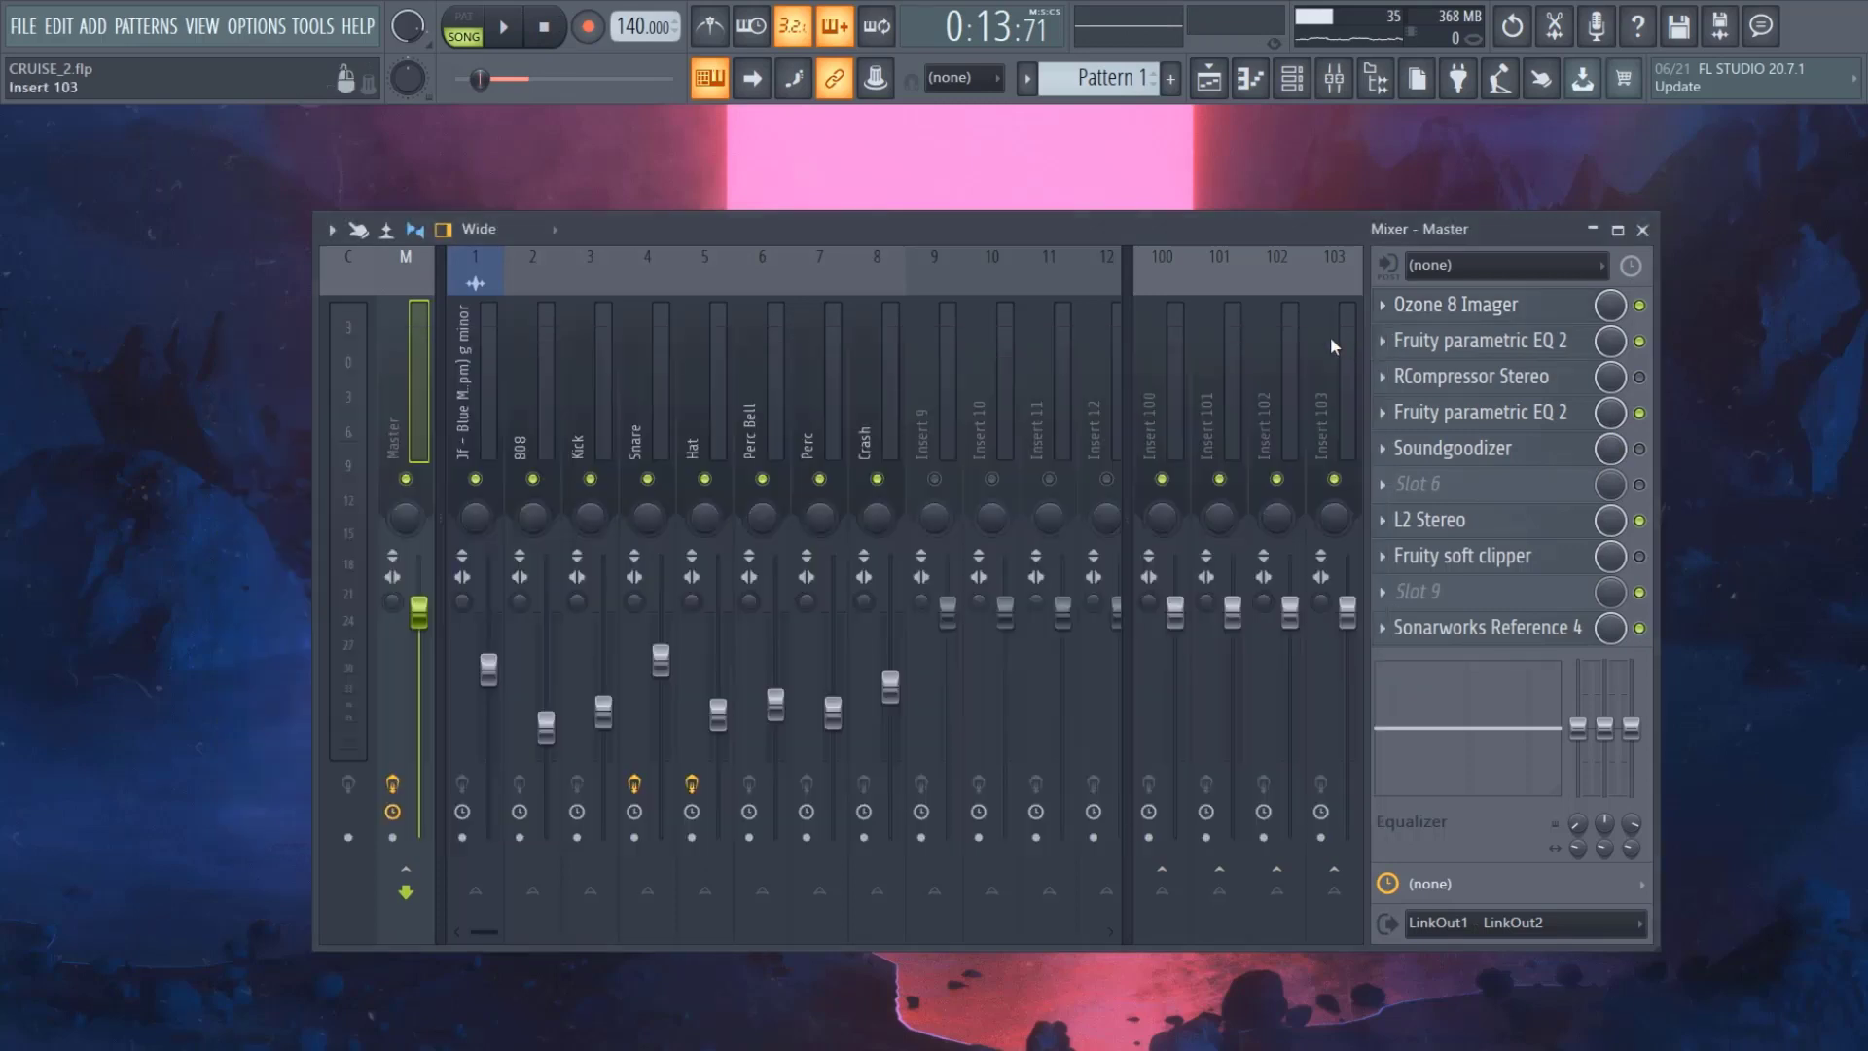
- Try the 20Hz + 18kHz cut preset in the Master's first Fruity parametric EQ 2, and settle on 30Hz + 18kHz cut
{"action": "left_click", "coordinate": [1493, 345]}
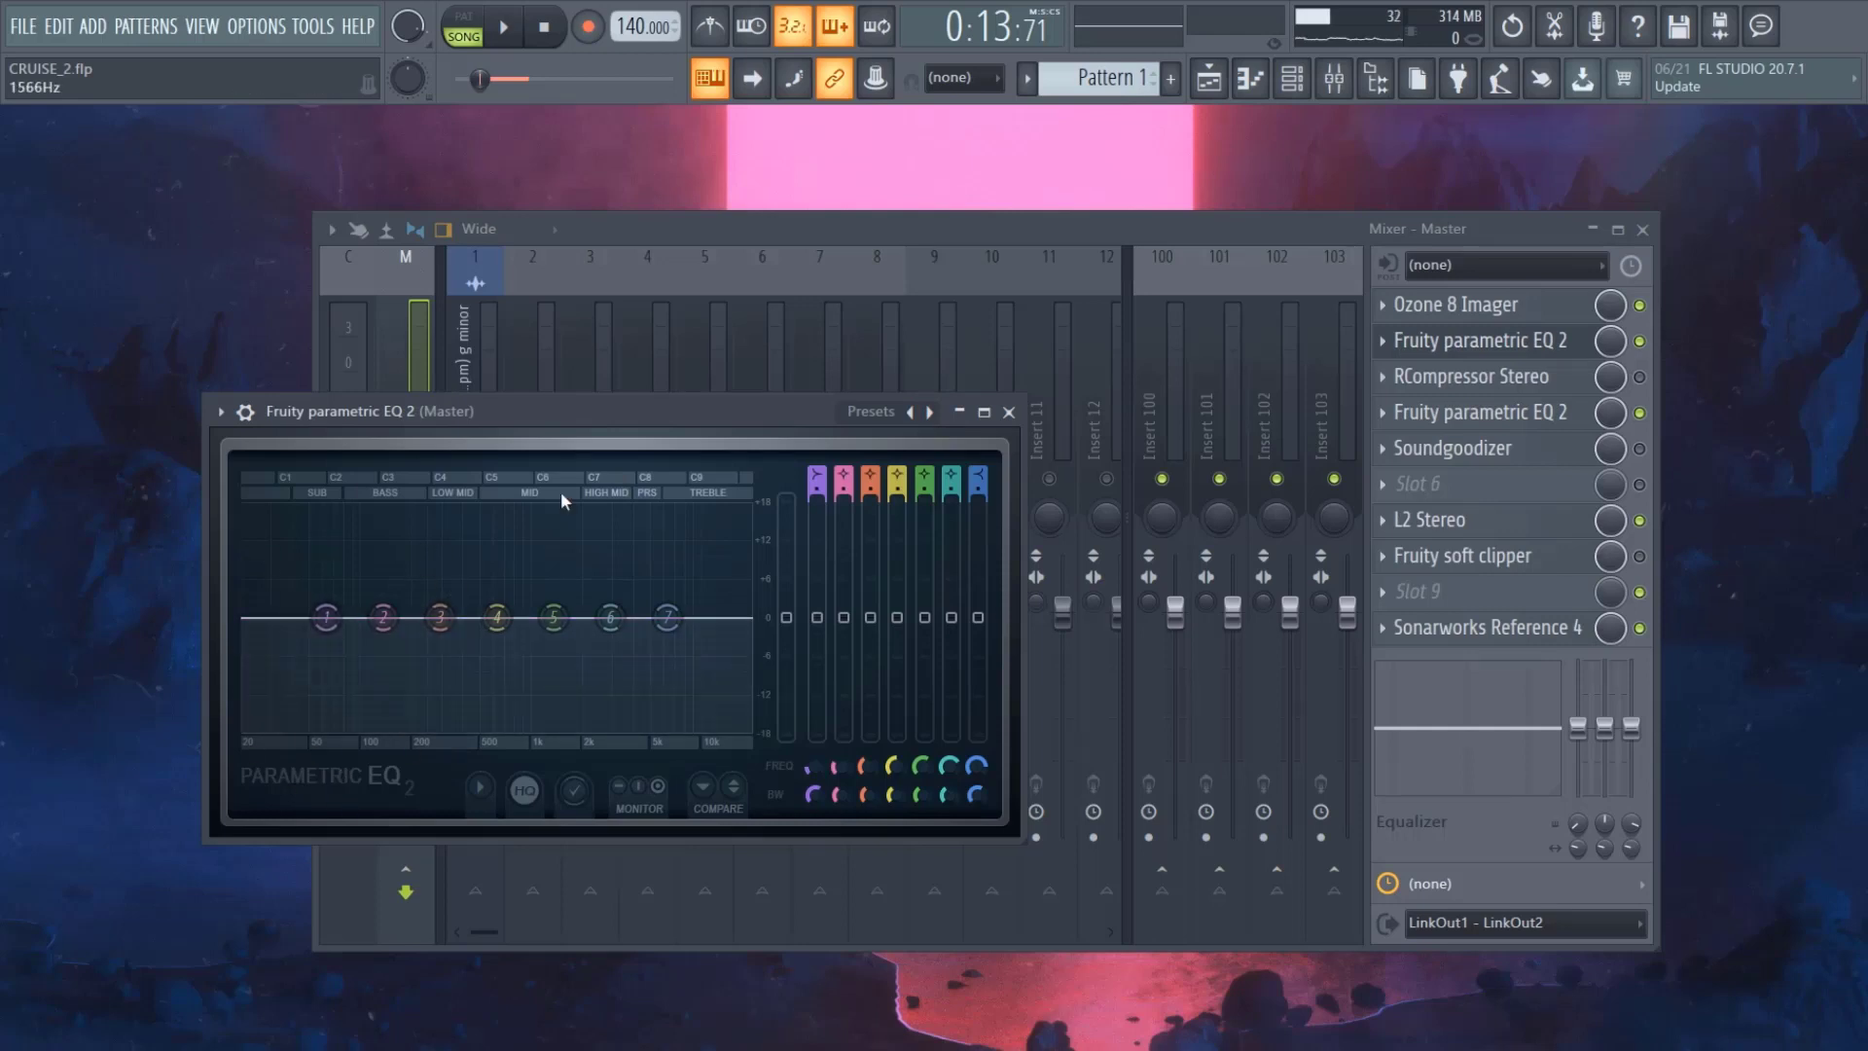
{"action": "right_click", "coordinate": [932, 417]}
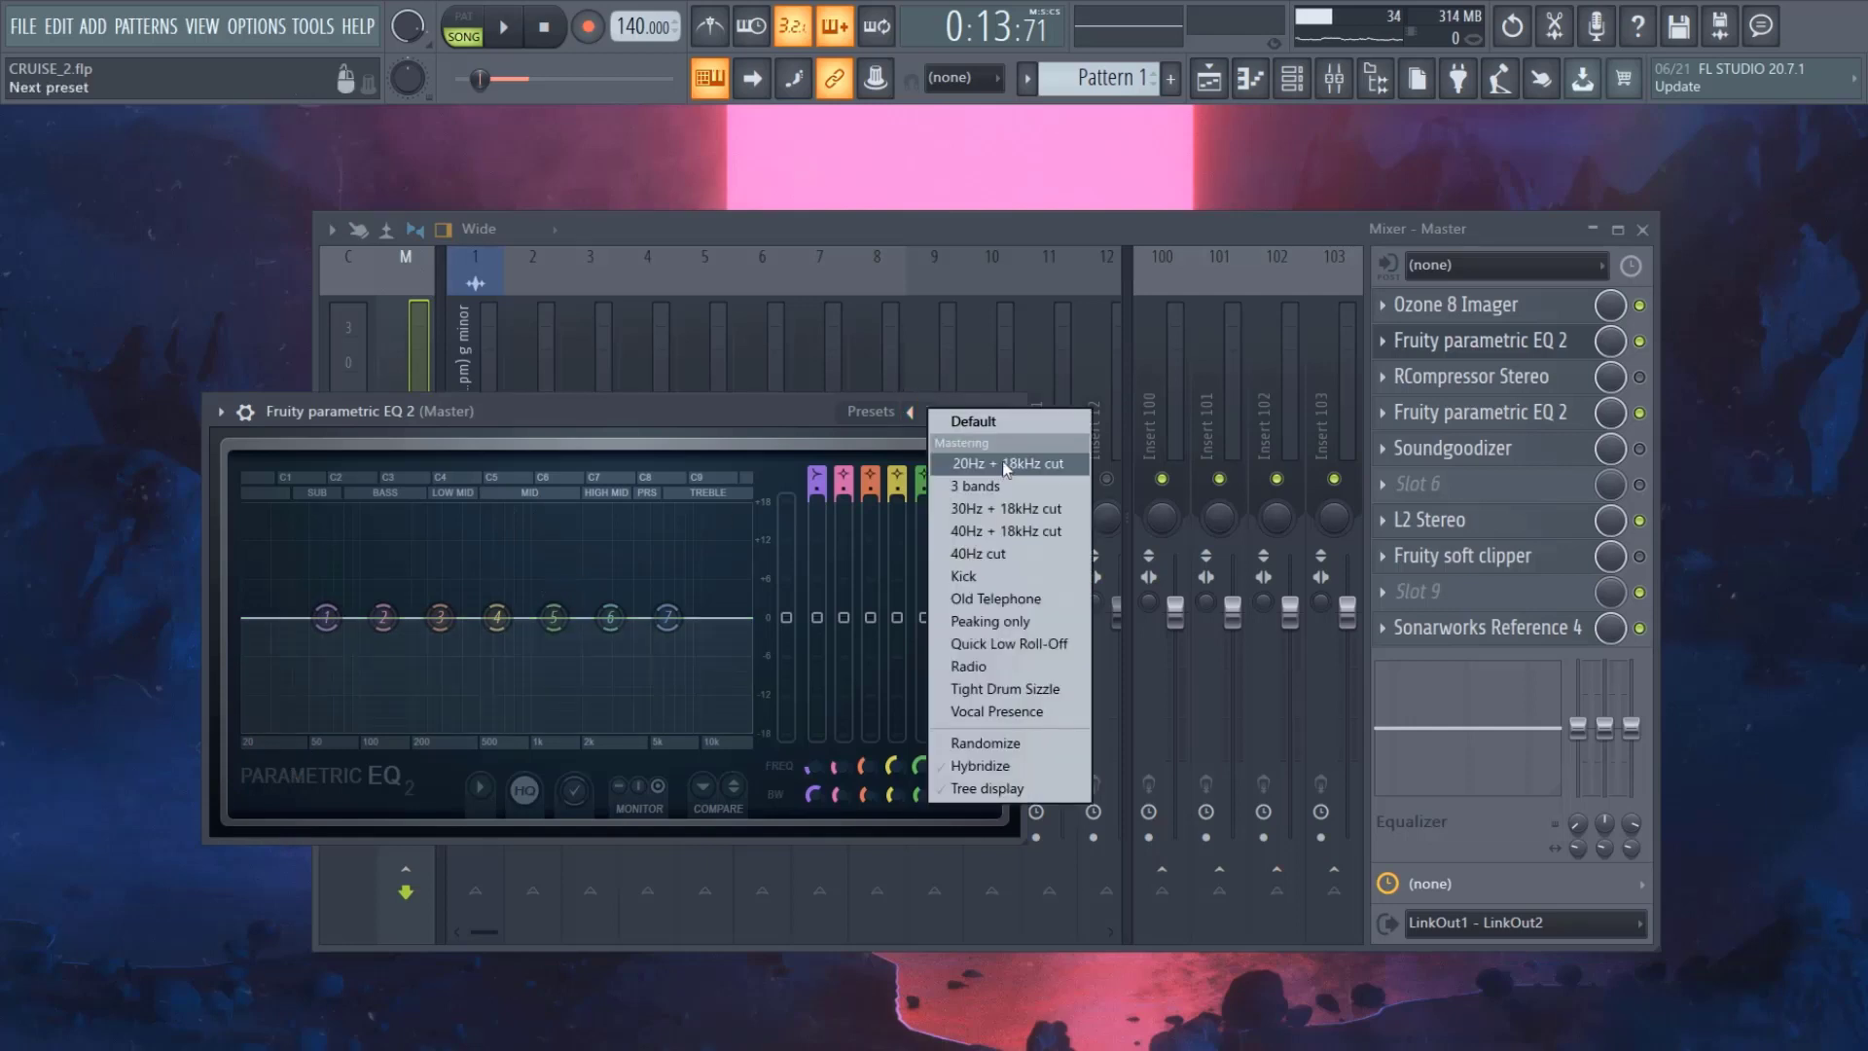
{"action": "left_click", "coordinate": [1002, 463]}
{"action": "right_click", "coordinate": [930, 413]}
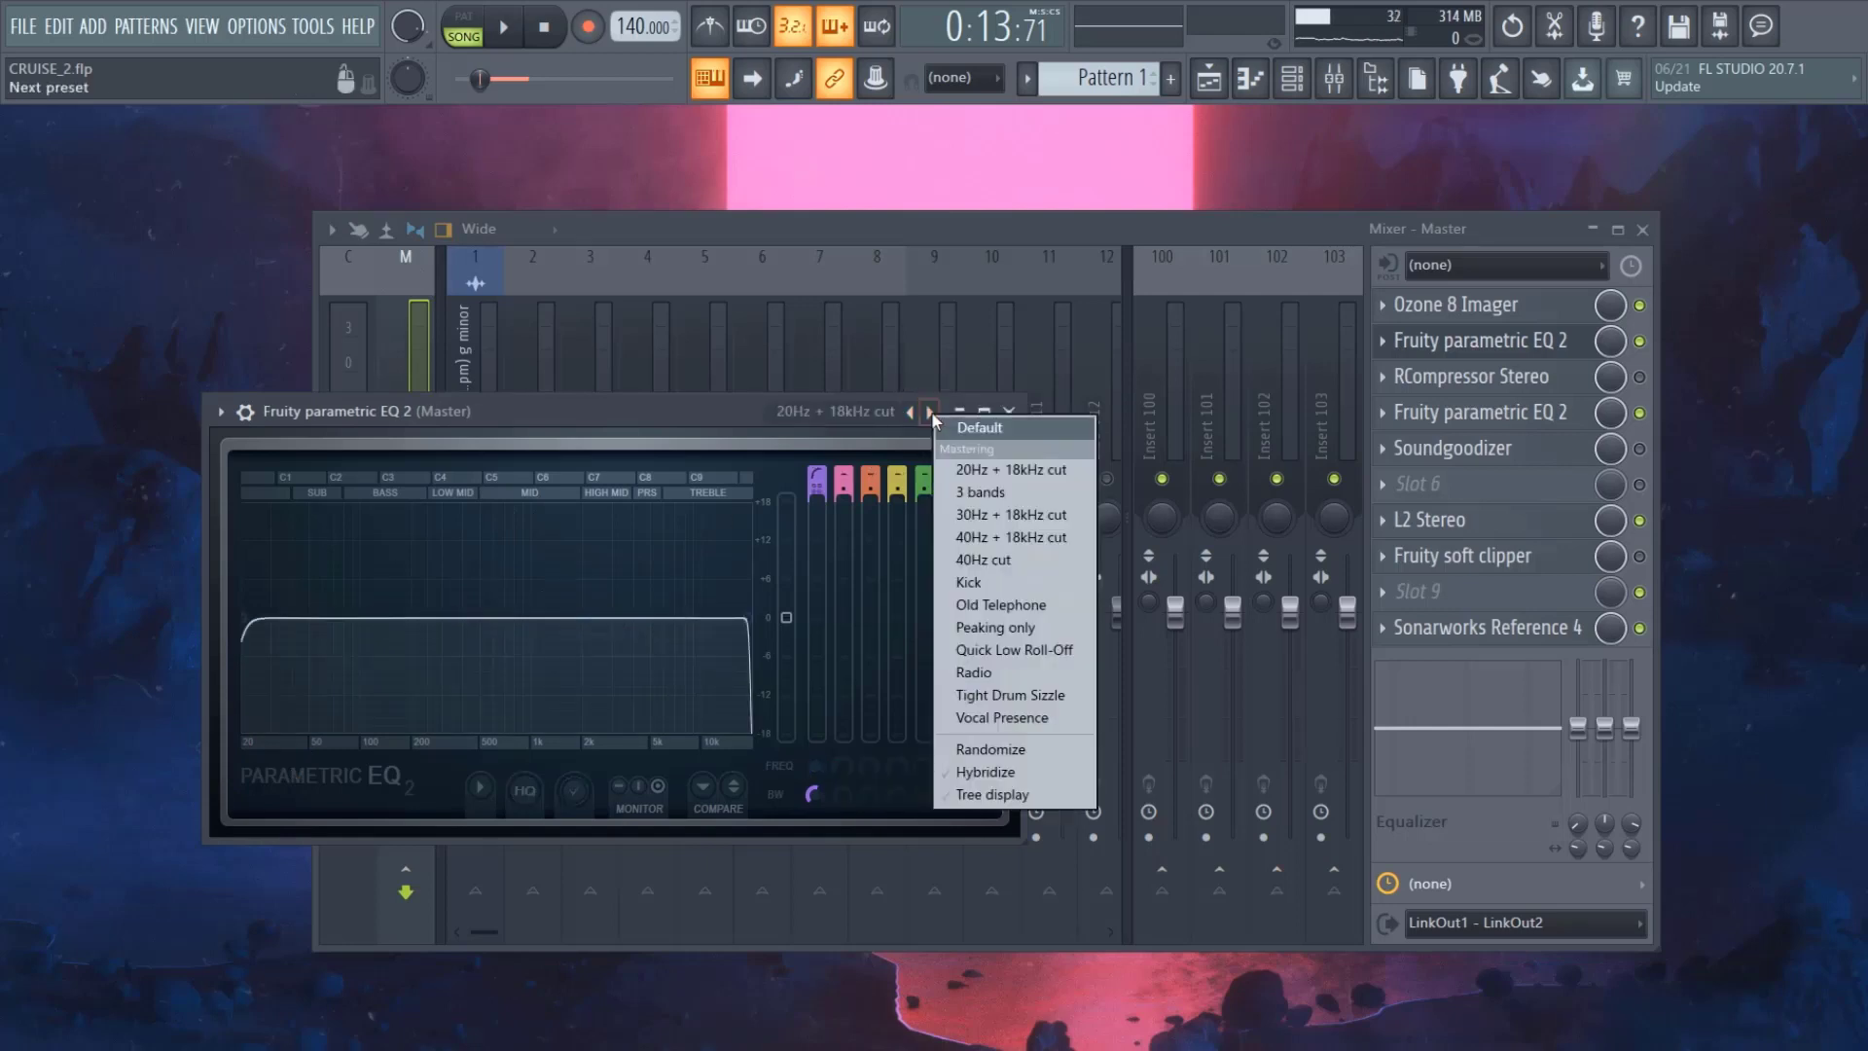
{"action": "left_click", "coordinate": [994, 515]}
{"action": "left_click", "coordinate": [1009, 411]}
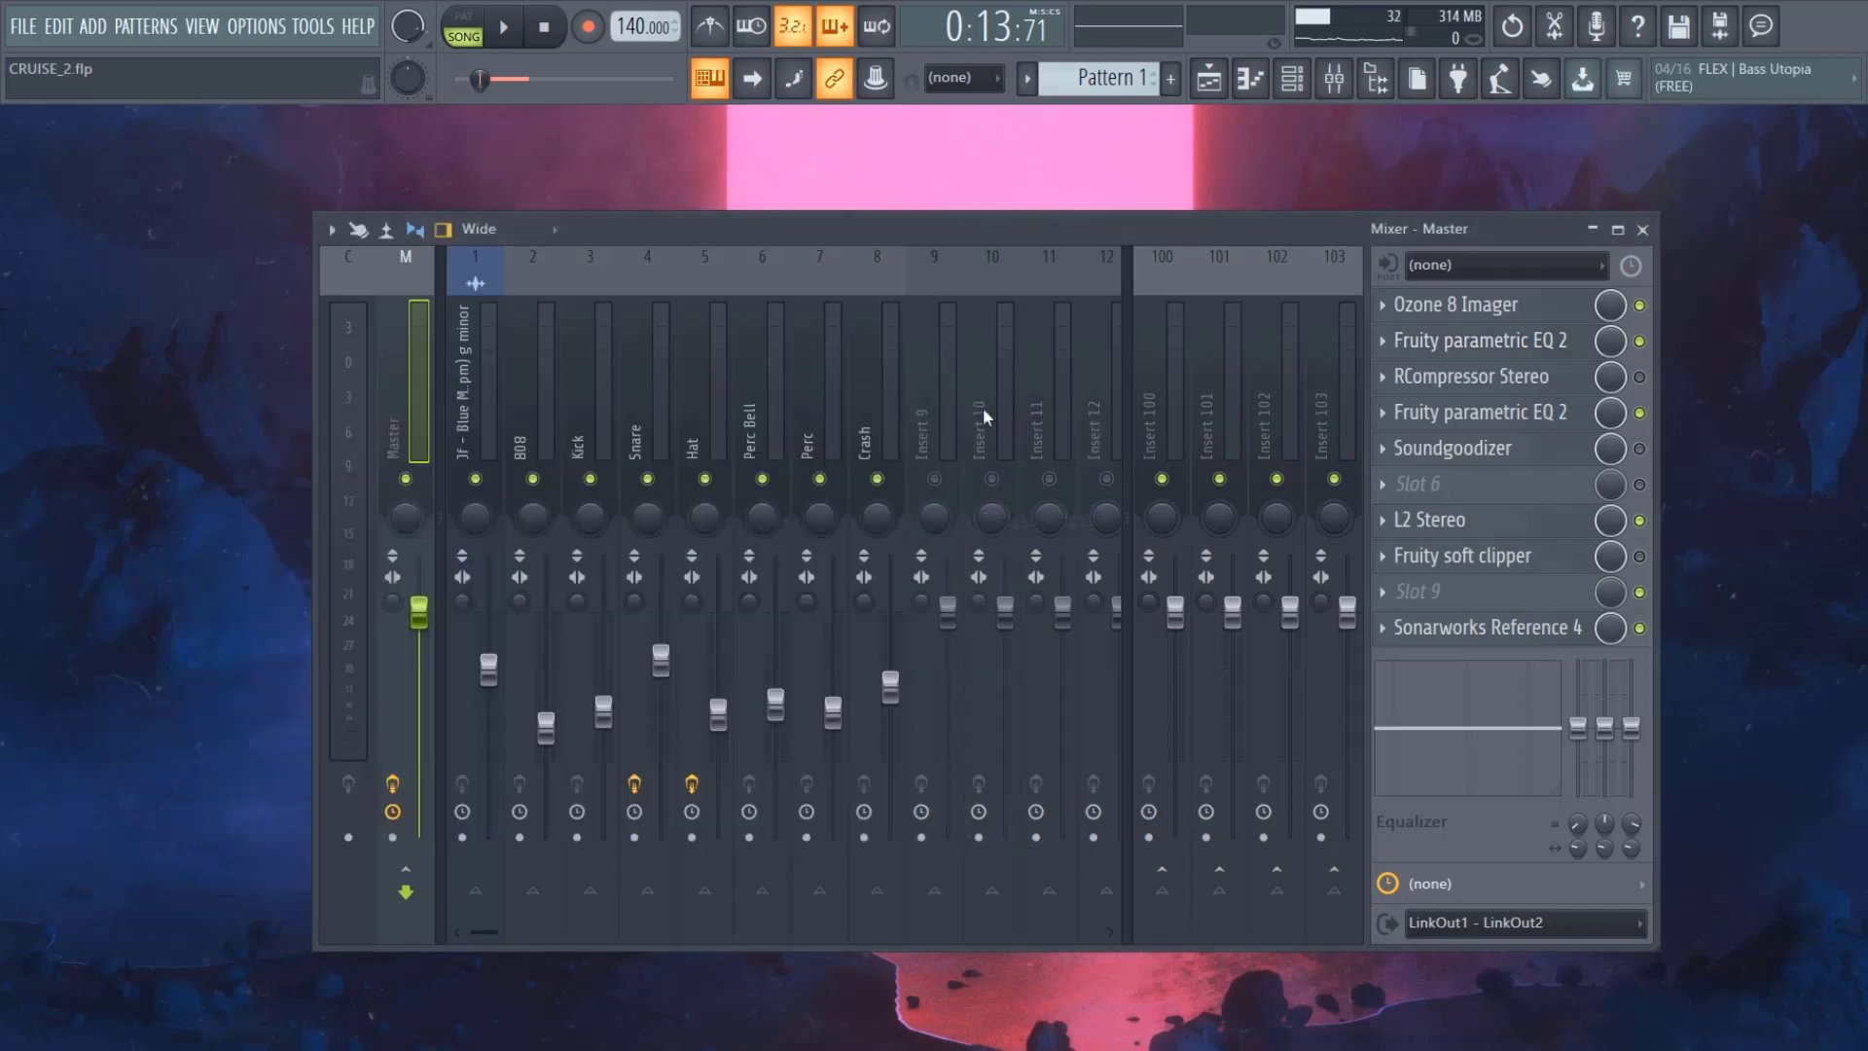
- Play the song to audition the Master mix with the first Fruity parametric EQ 2 in the chain
{"action": "left_click", "coordinate": [503, 27]}
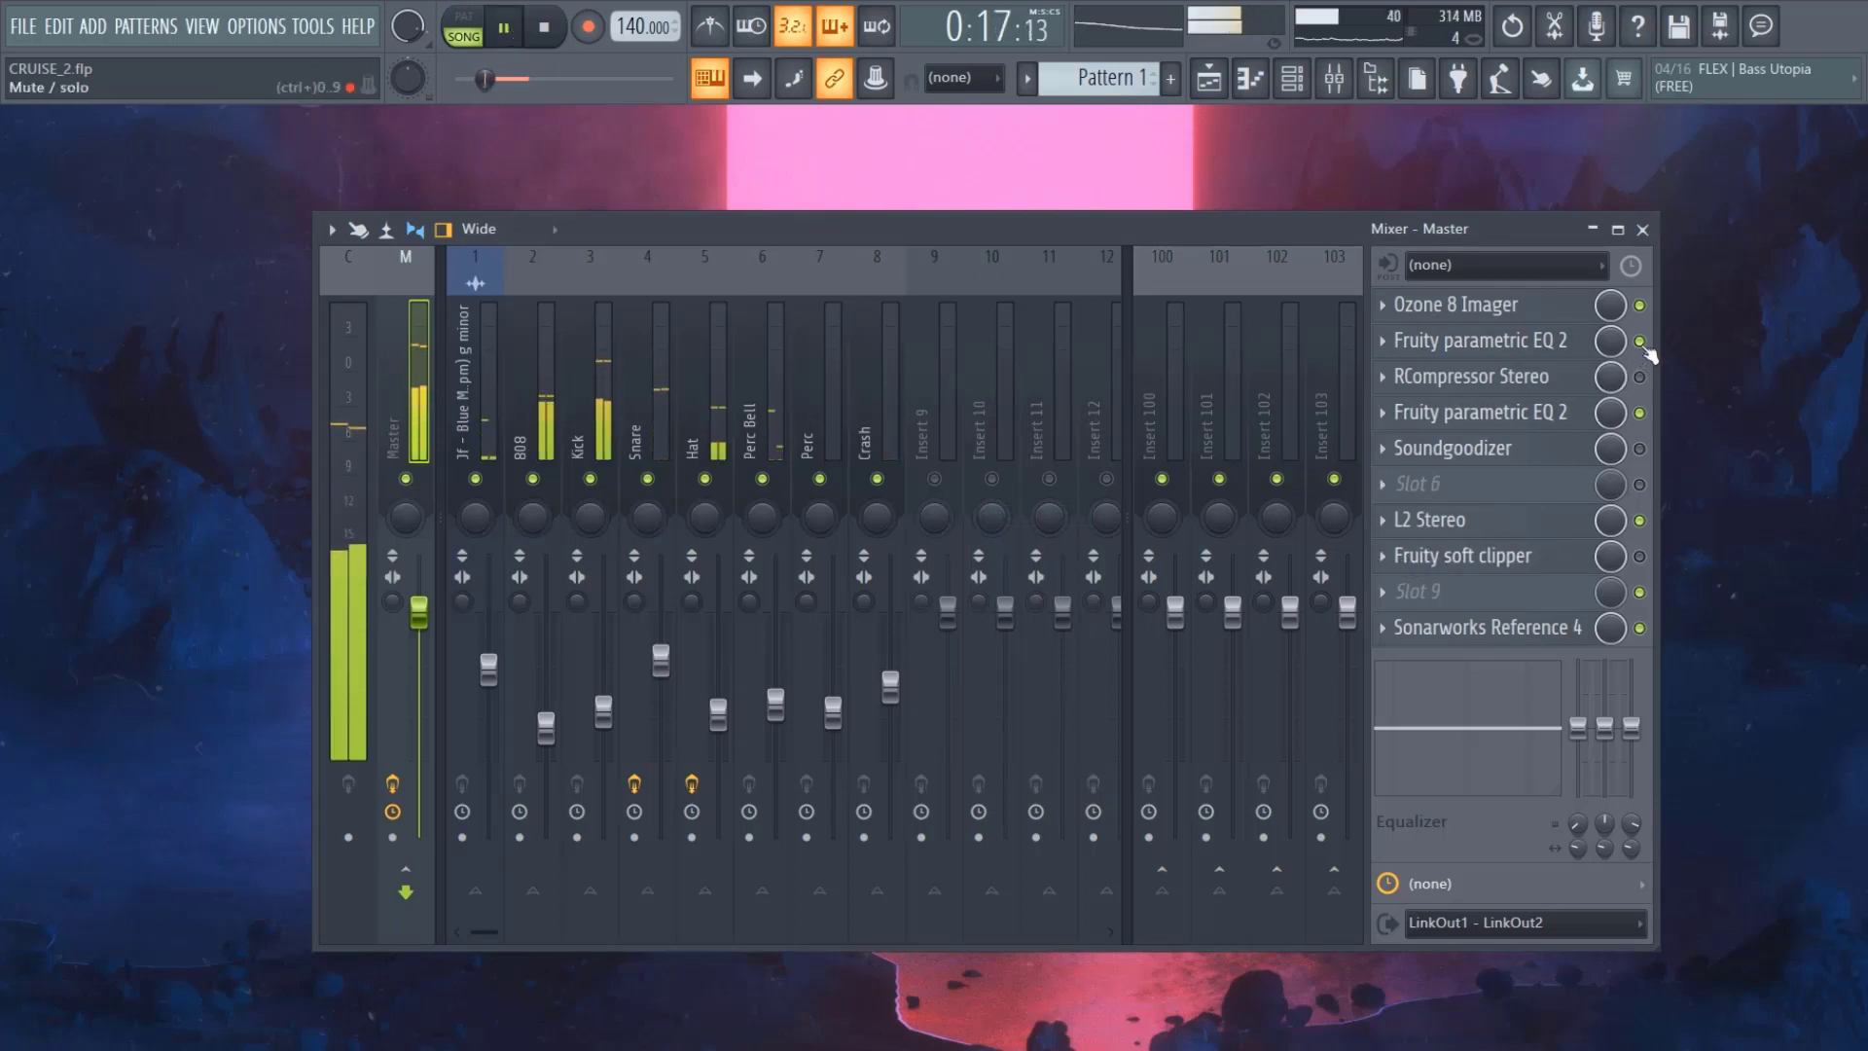
{"action": "key", "text": "space"}
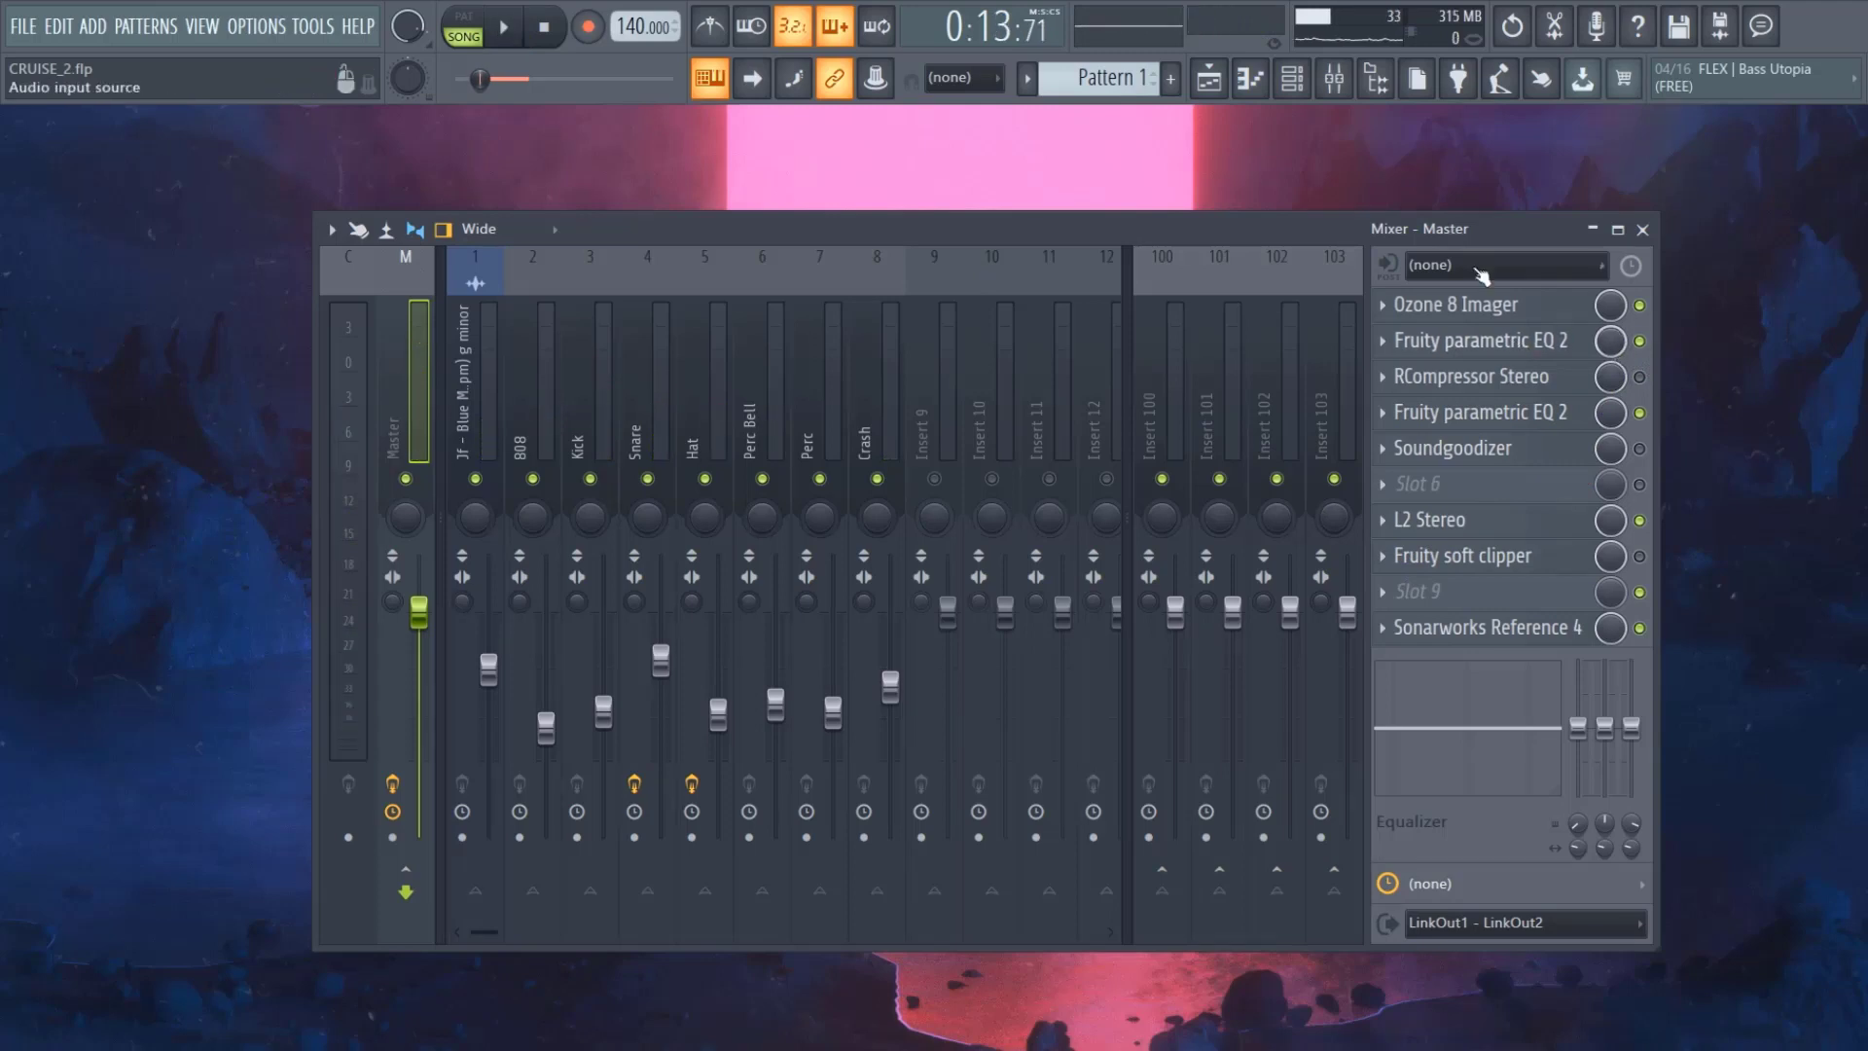
{"action": "key", "text": "space"}
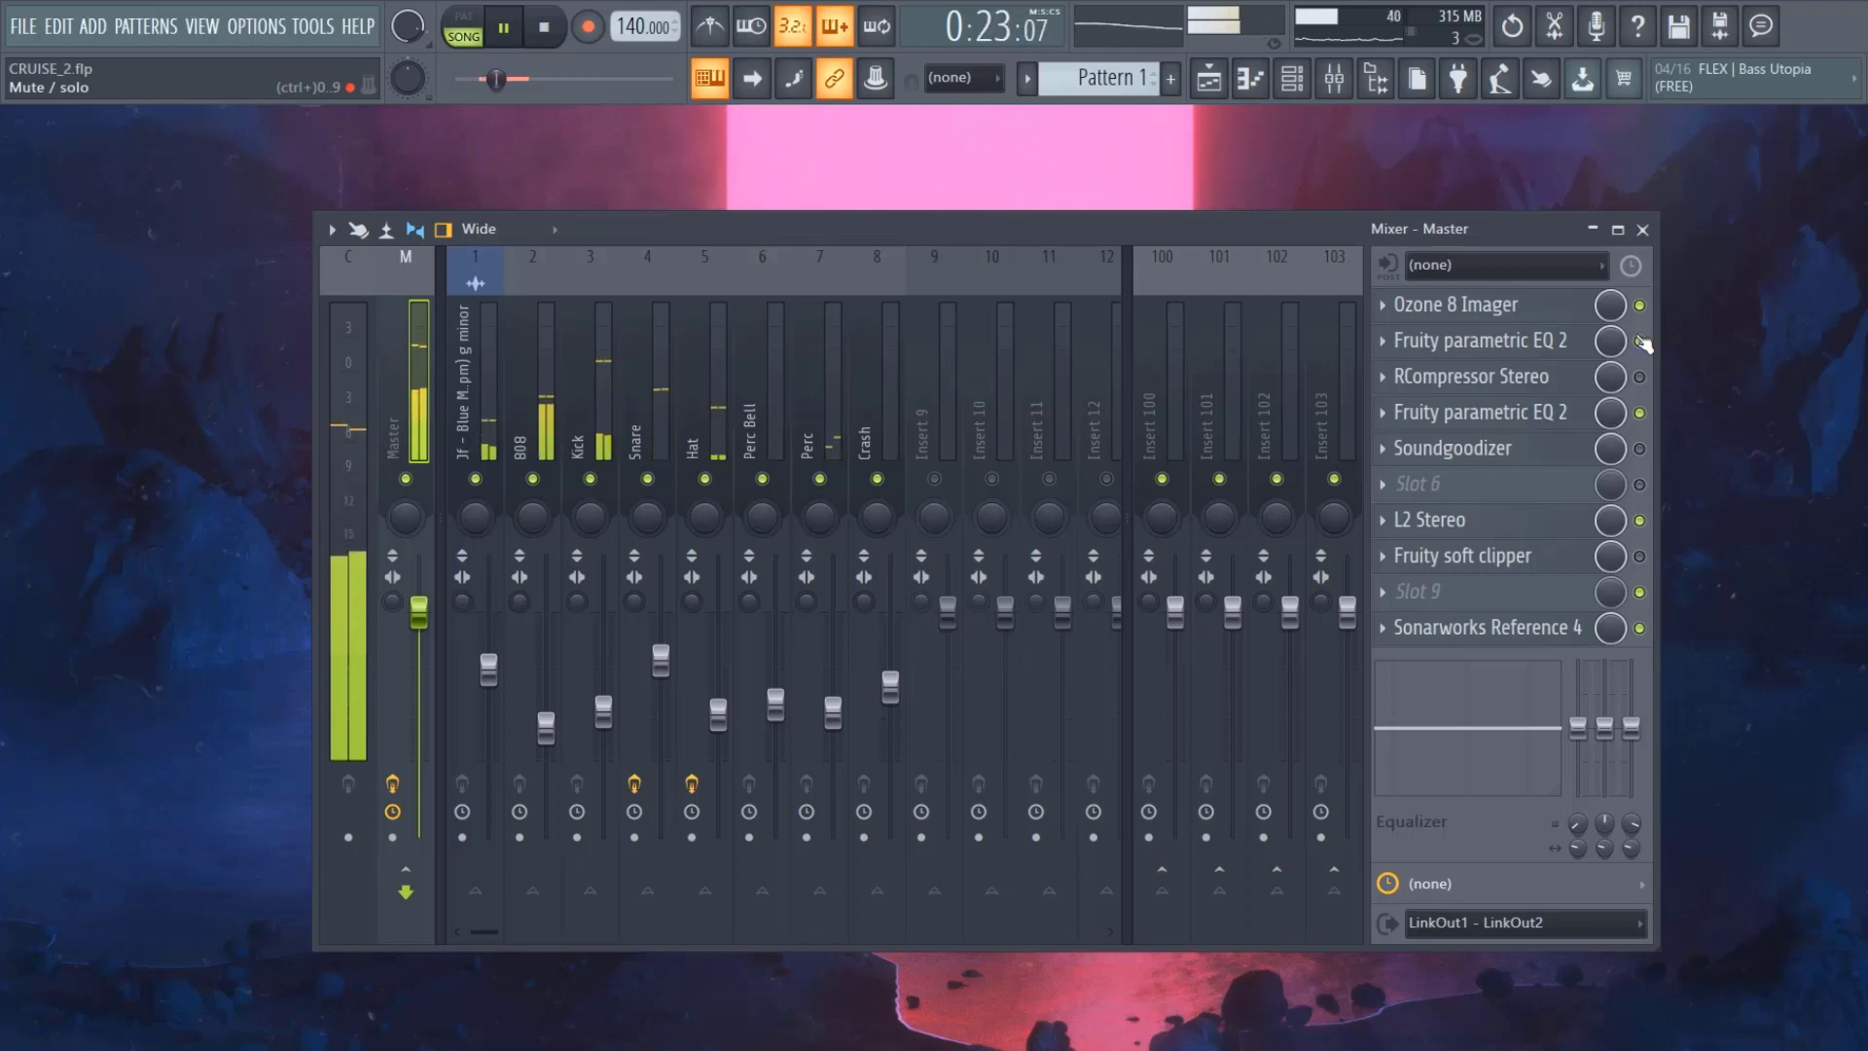
{"action": "key", "text": "space"}
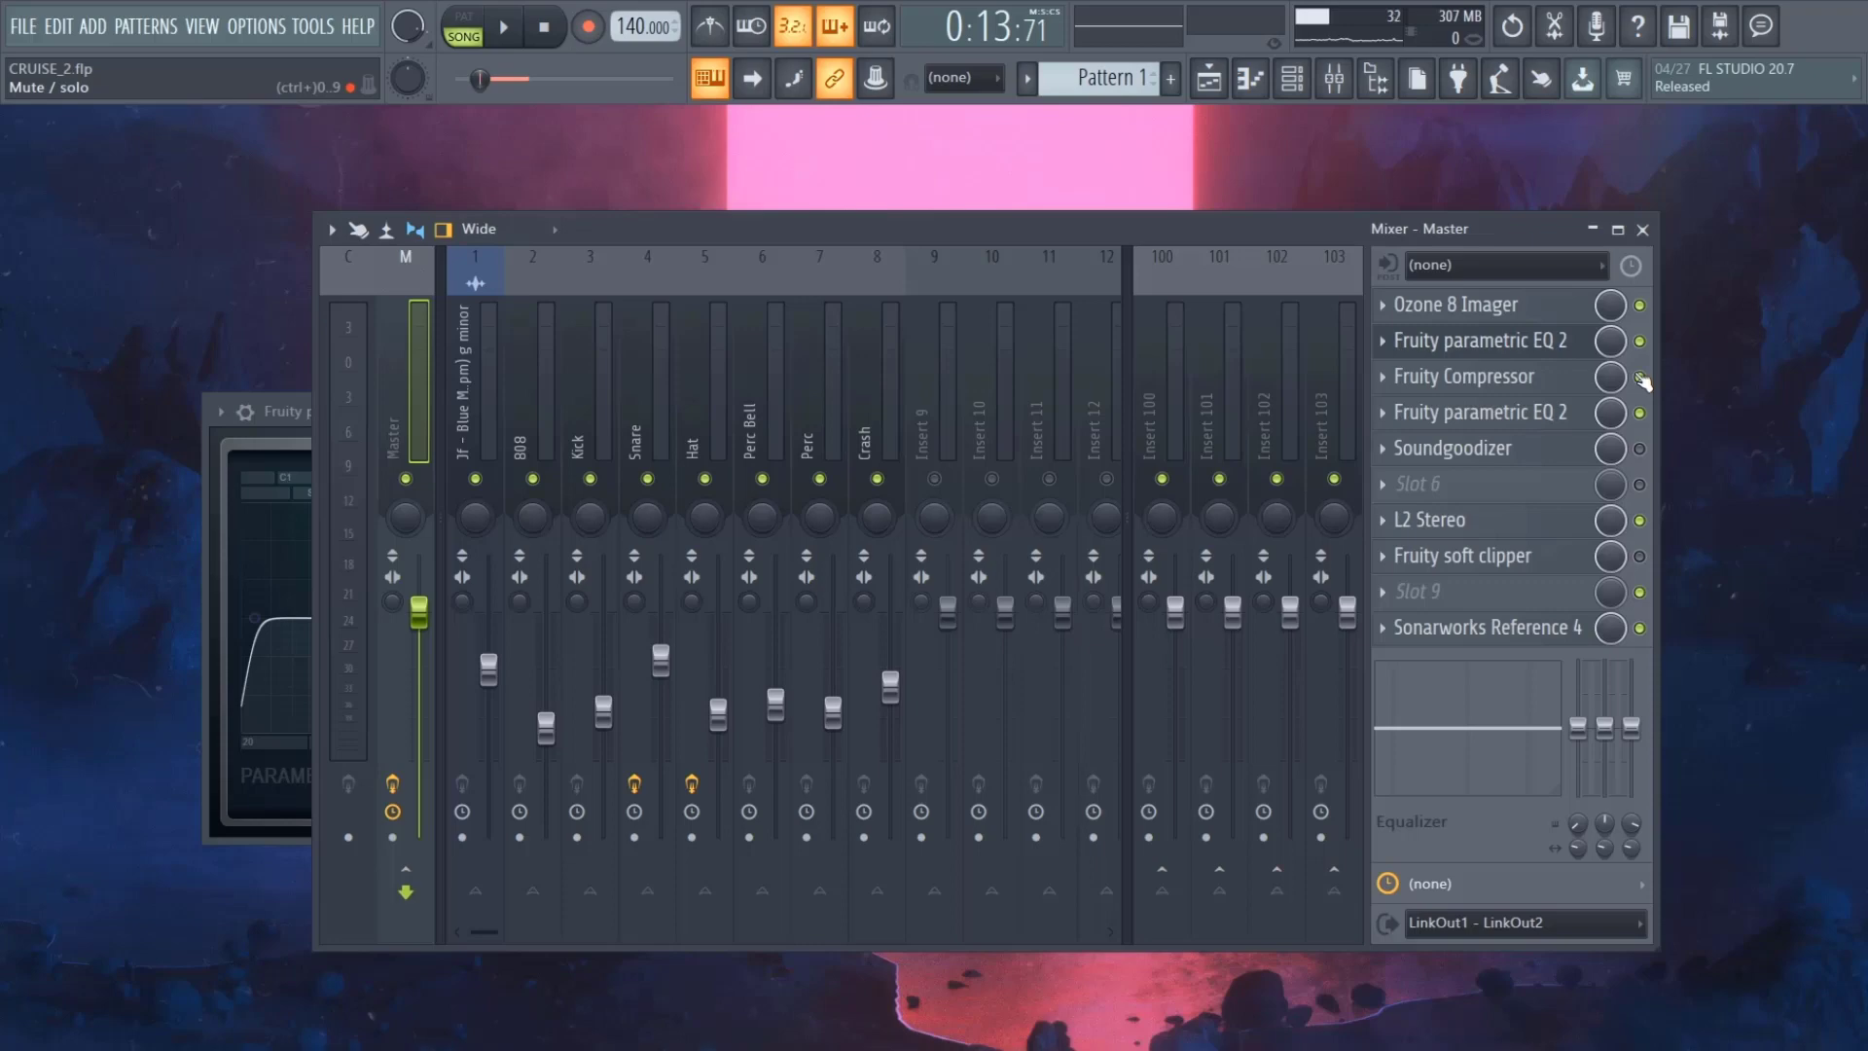
- Set the Master's Fruity Compressor to ratio 13.5:1, threshold -38.7 dB, release 17 ms and attack 4.8 ms
{"action": "left_click", "coordinate": [1469, 378]}
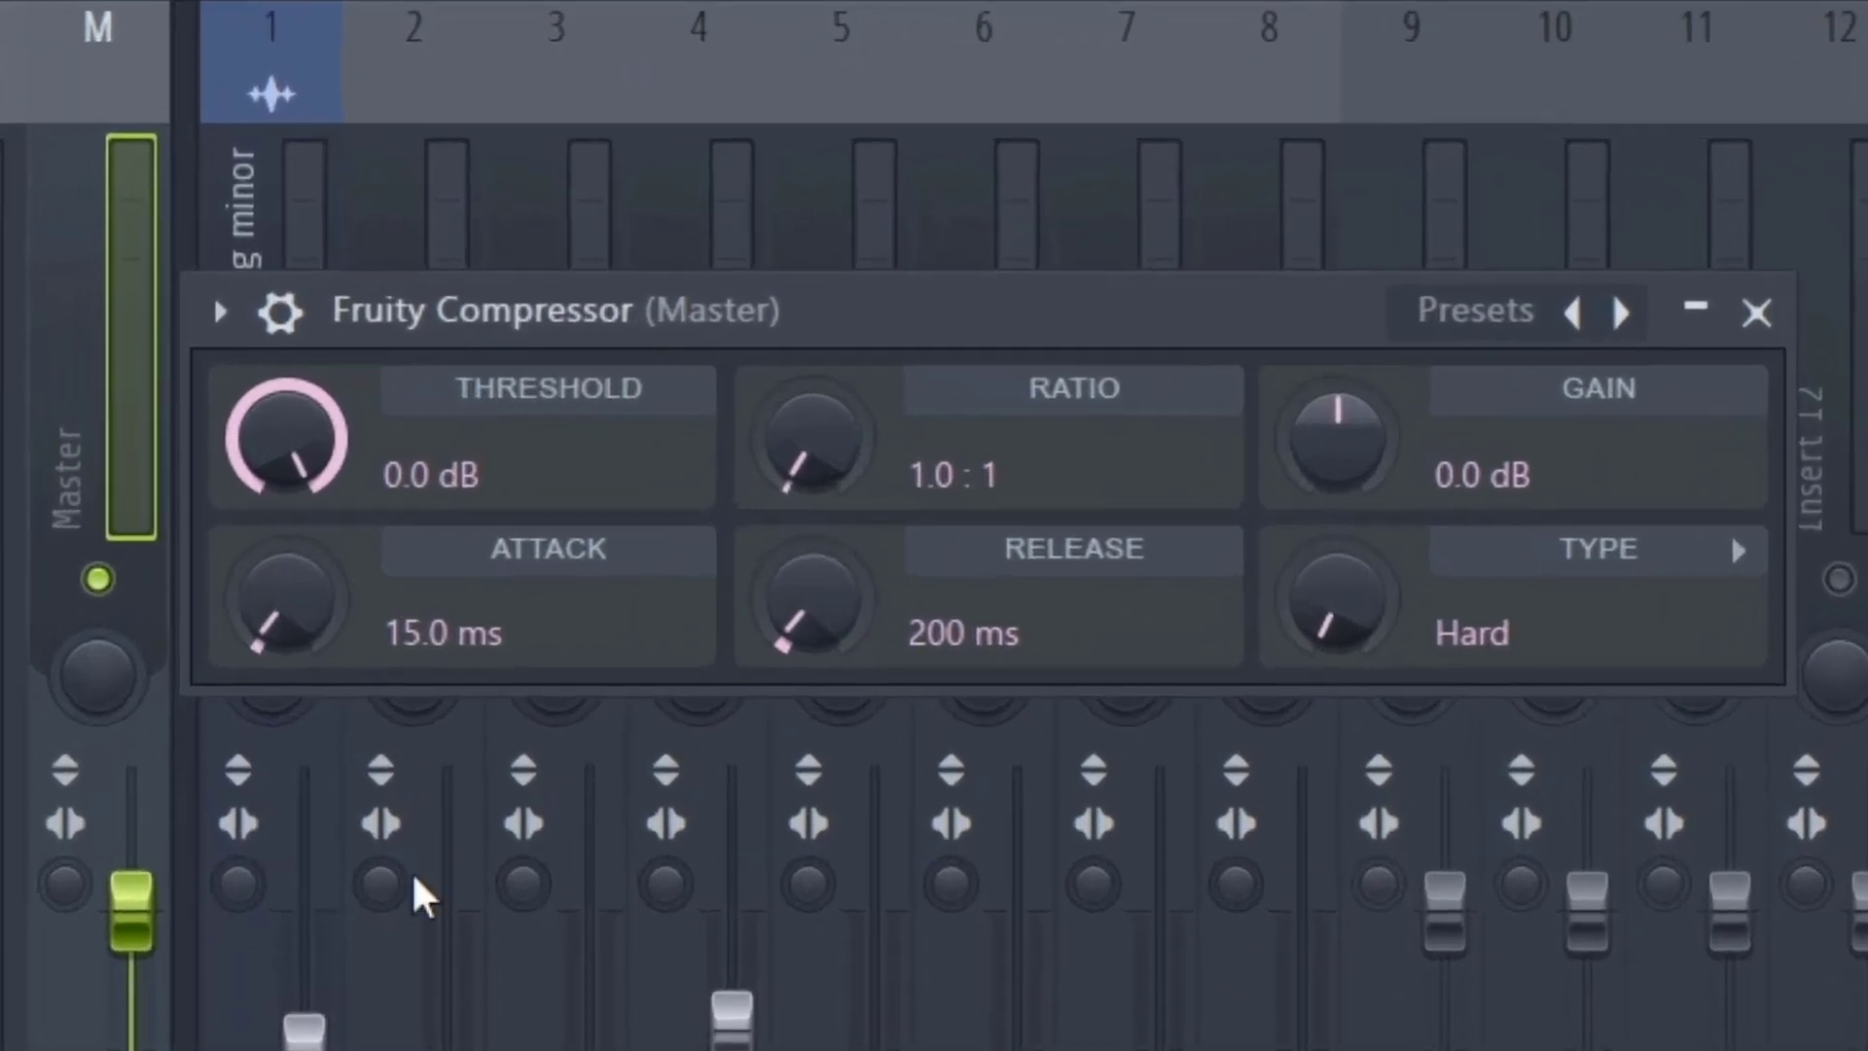
{"action": "left_click_drag", "start_coordinate": [817, 492], "coordinate": [817, 382]}
{"action": "left_click_drag", "start_coordinate": [287, 439], "coordinate": [287, 609]}
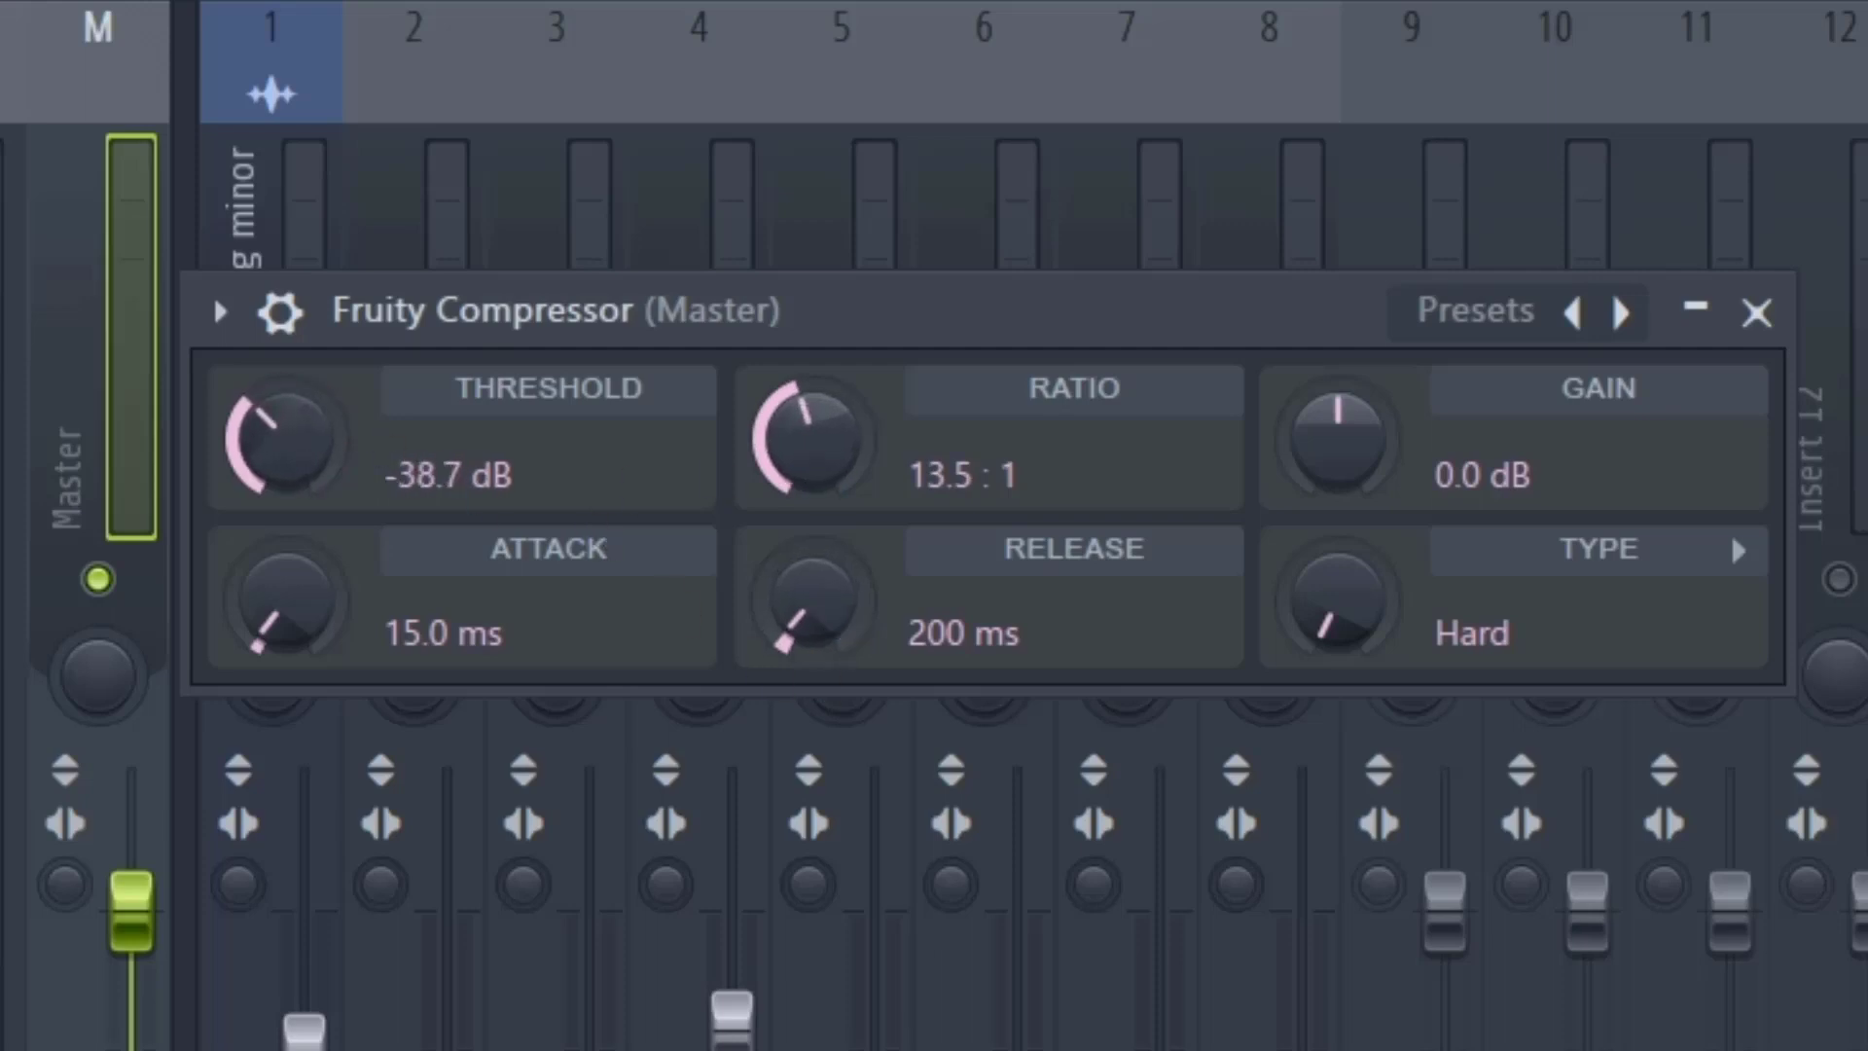
{"action": "left_click_drag", "start_coordinate": [812, 598], "coordinate": [812, 666]}
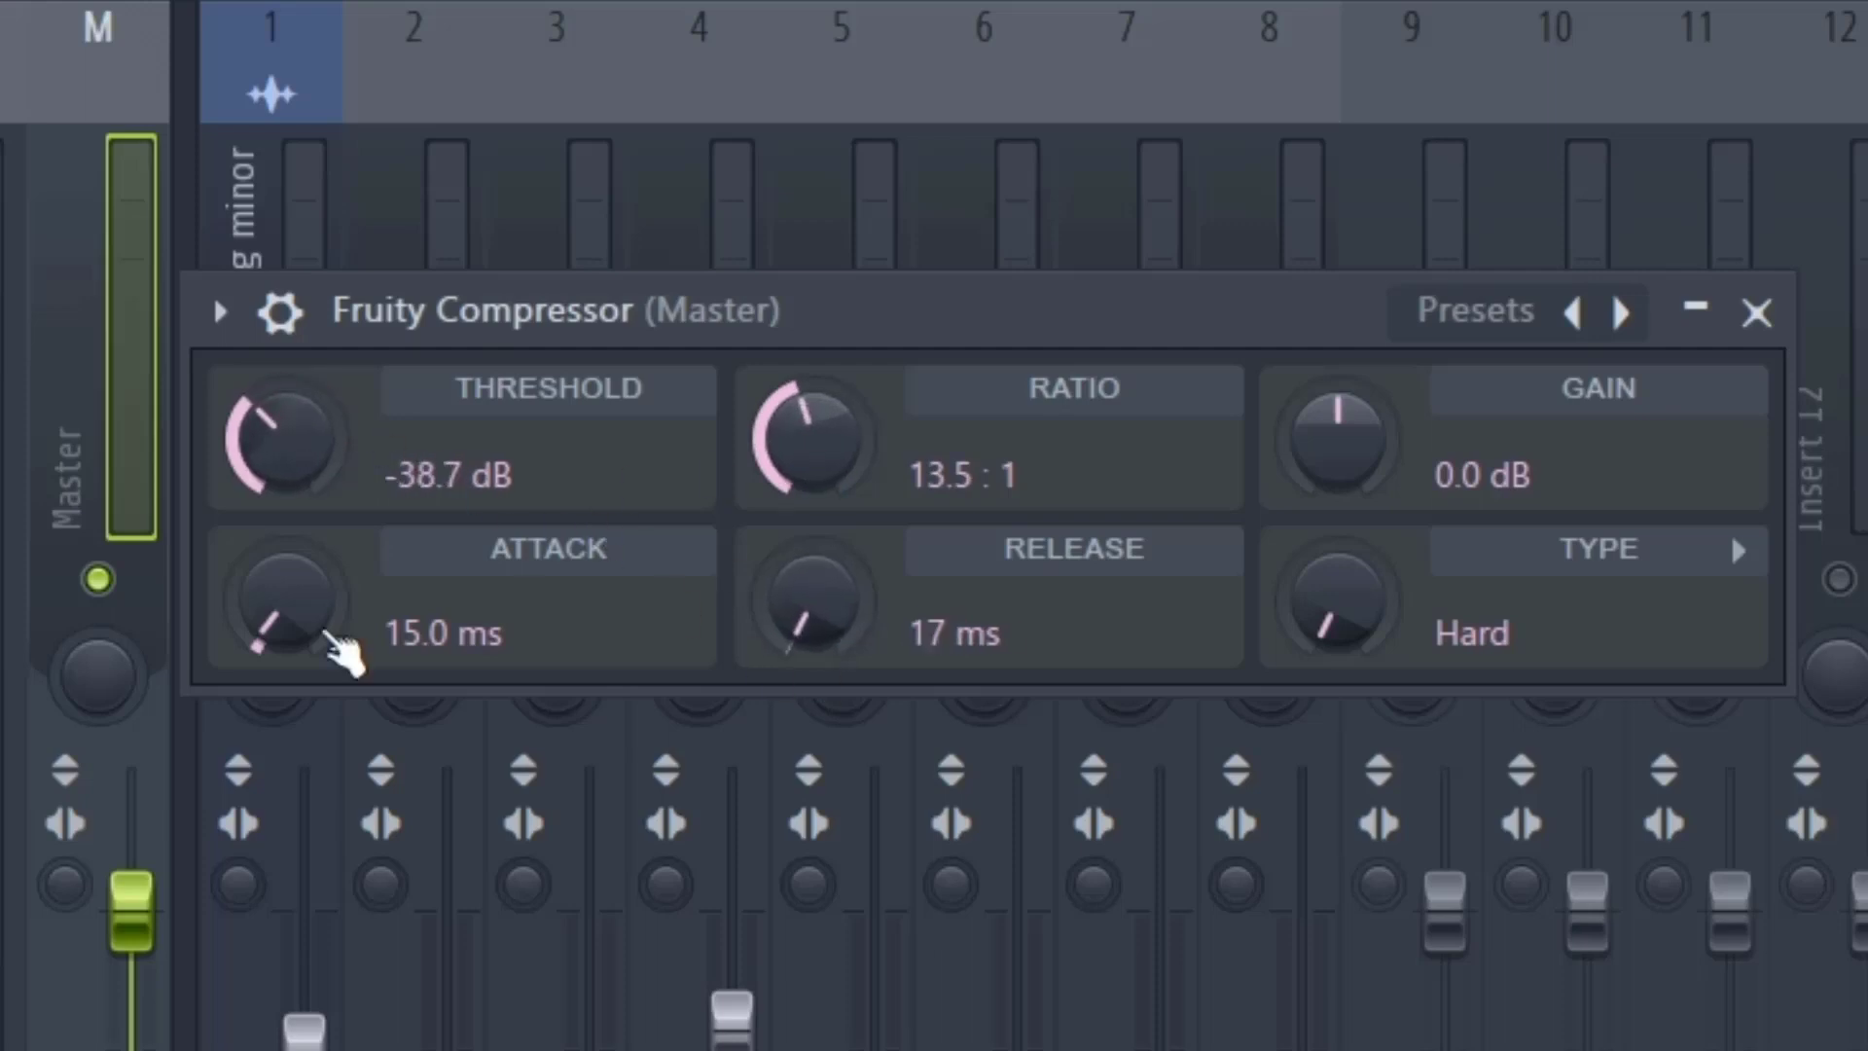
{"action": "left_click_drag", "start_coordinate": [341, 646], "coordinate": [341, 700]}
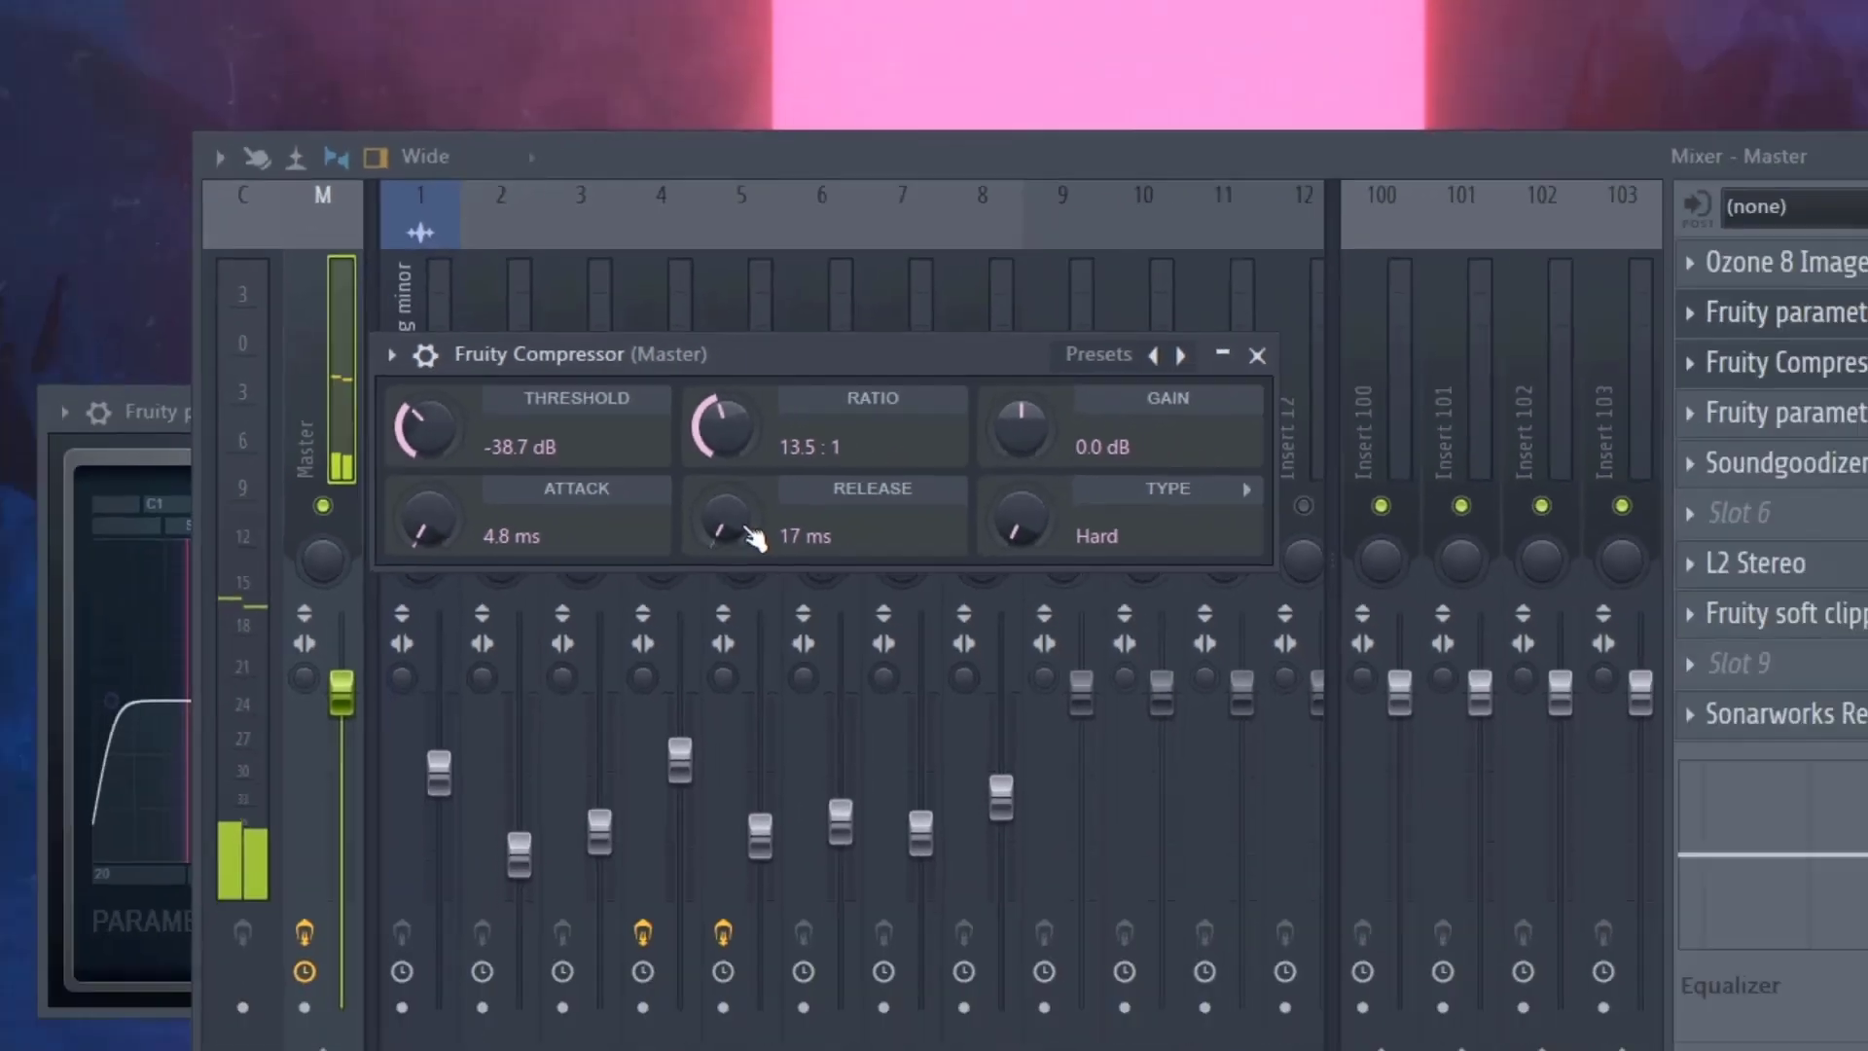
- Raise the Fruity Compressor's gain to 3.2 dB during song playback, and stop the song
{"action": "left_click_drag", "start_coordinate": [1021, 426], "coordinate": [1021, 407]}
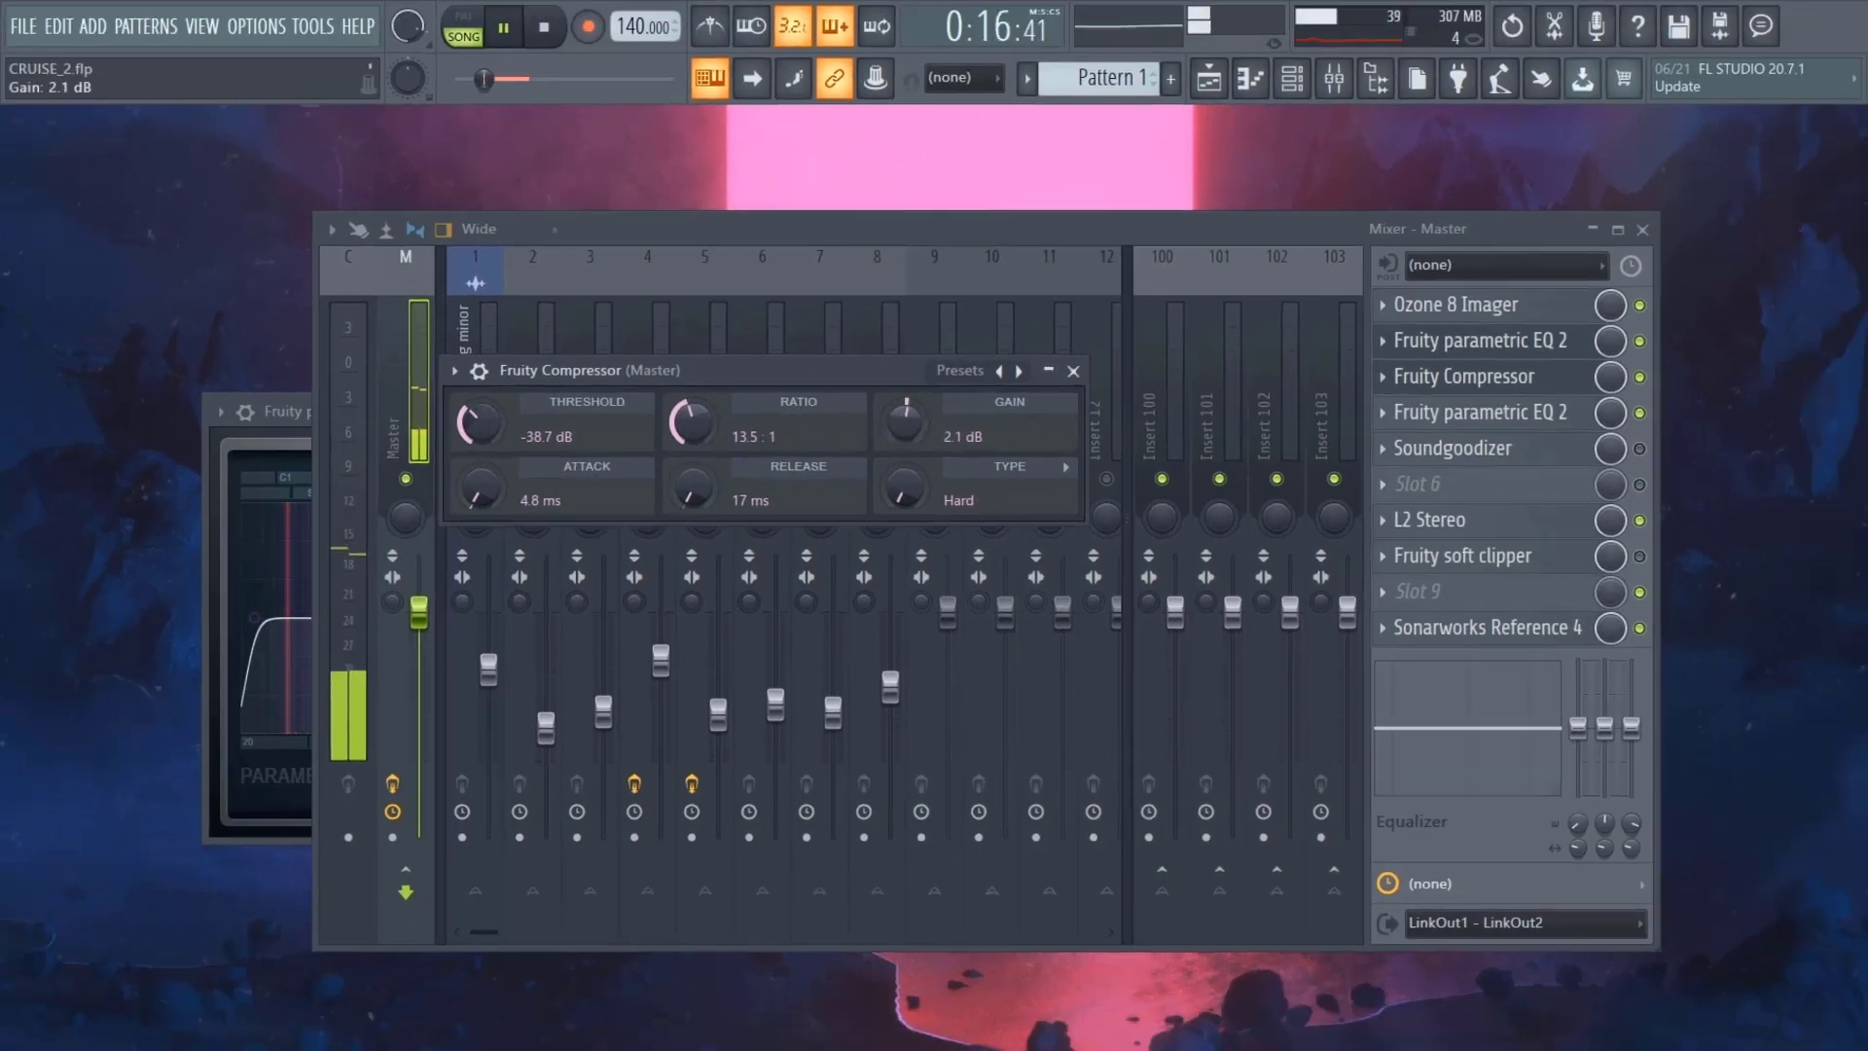
{"action": "left_click_drag", "start_coordinate": [905, 421], "coordinate": [905, 405]}
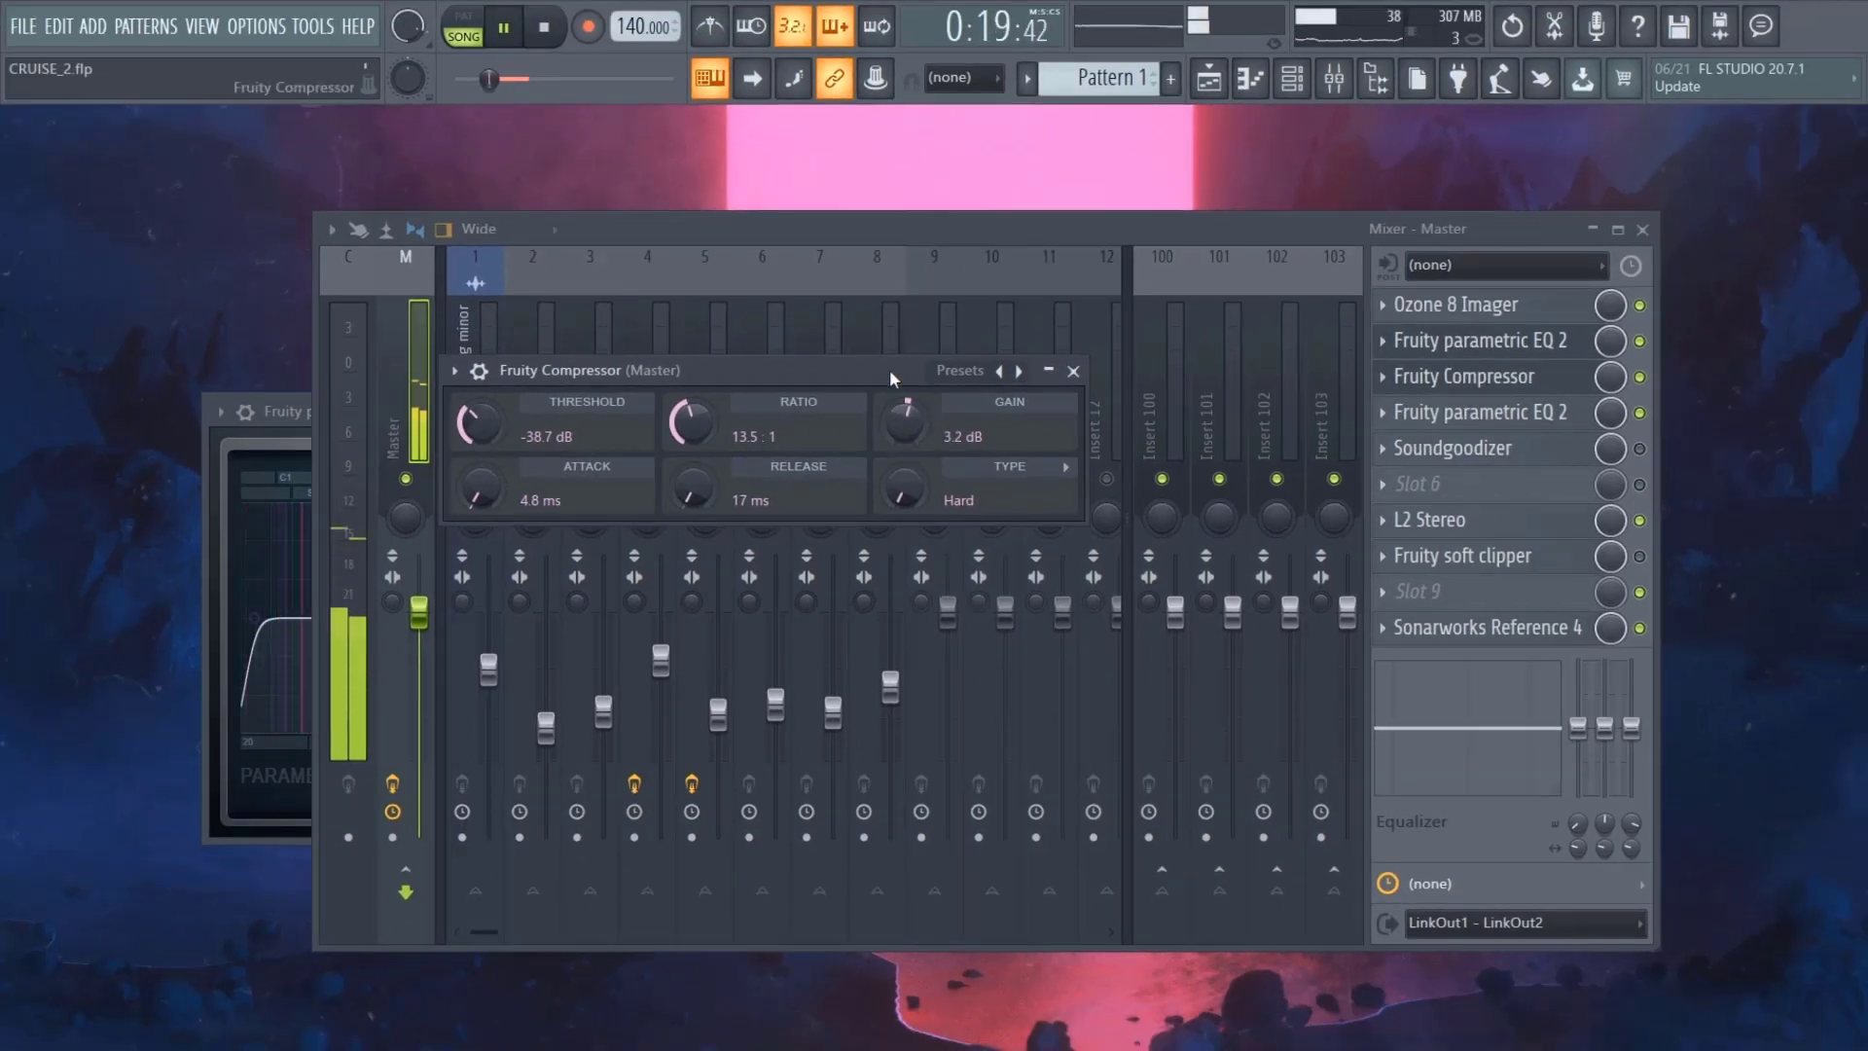
{"action": "key", "text": "space"}
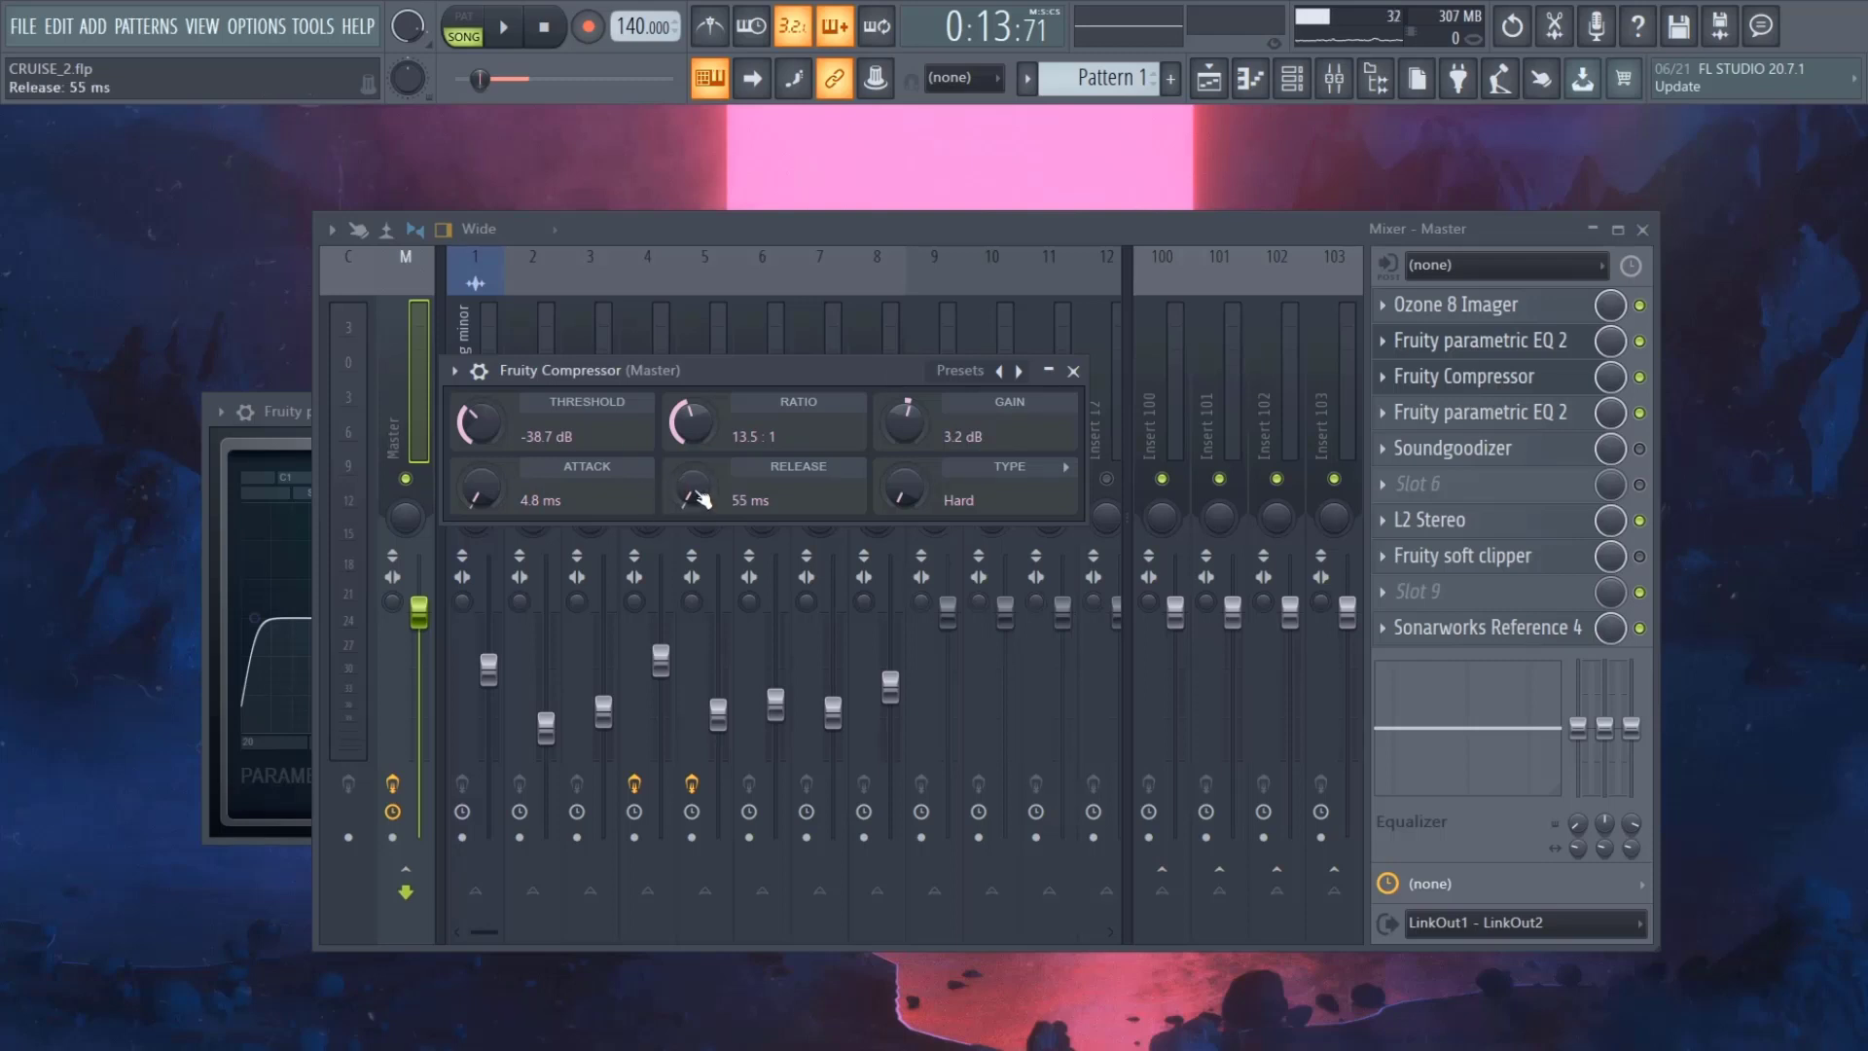
- Set the Master Fruity Compressor's release to 331 ms and attack to 182.6 ms, auditioning the changes with the song playing
{"action": "key", "text": "space"}
{"action": "mouse_move", "coordinate": [699, 497]}
{"action": "left_mouse_down"}
{"action": "mouse_move", "coordinate": [699, 458]}
{"action": "mouse_move", "coordinate": [693, 515]}
{"action": "mouse_move", "coordinate": [692, 410]}
{"action": "mouse_move", "coordinate": [692, 467]}
{"action": "left_mouse_up"}
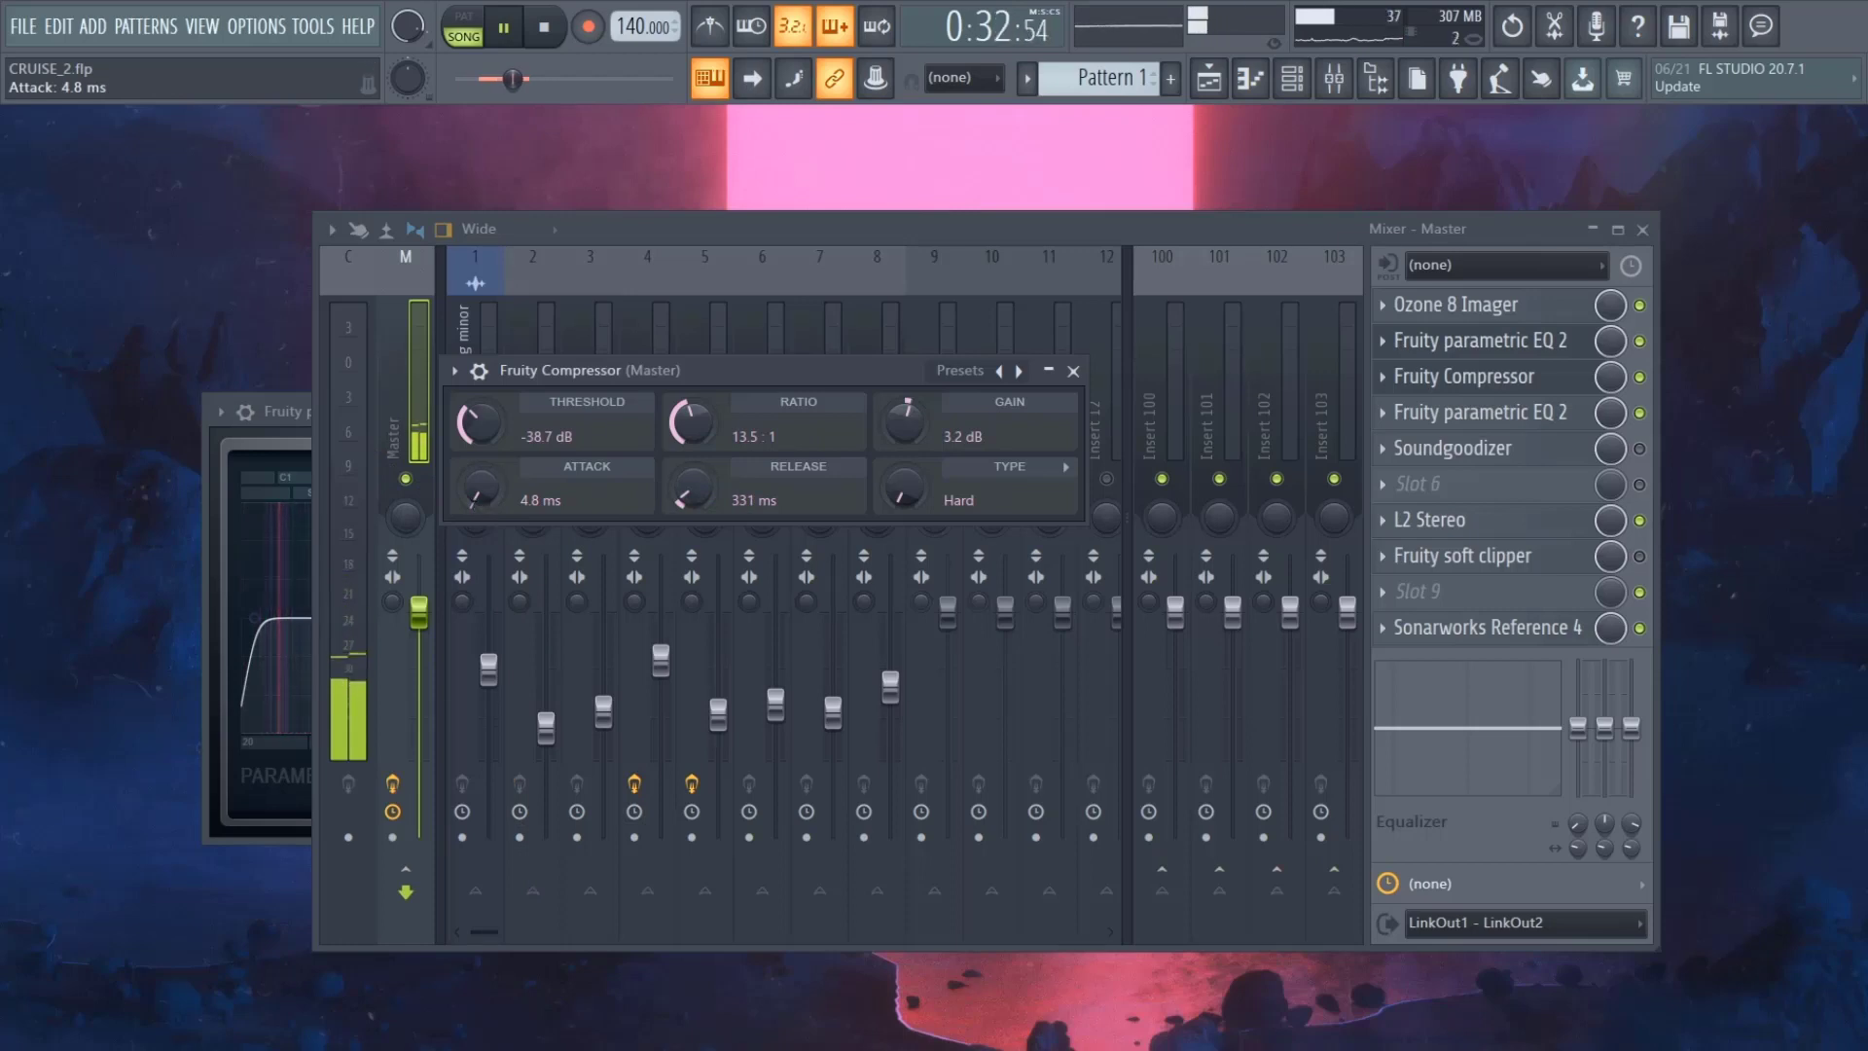
{"action": "left_click_drag", "start_coordinate": [480, 487], "coordinate": [480, 525]}
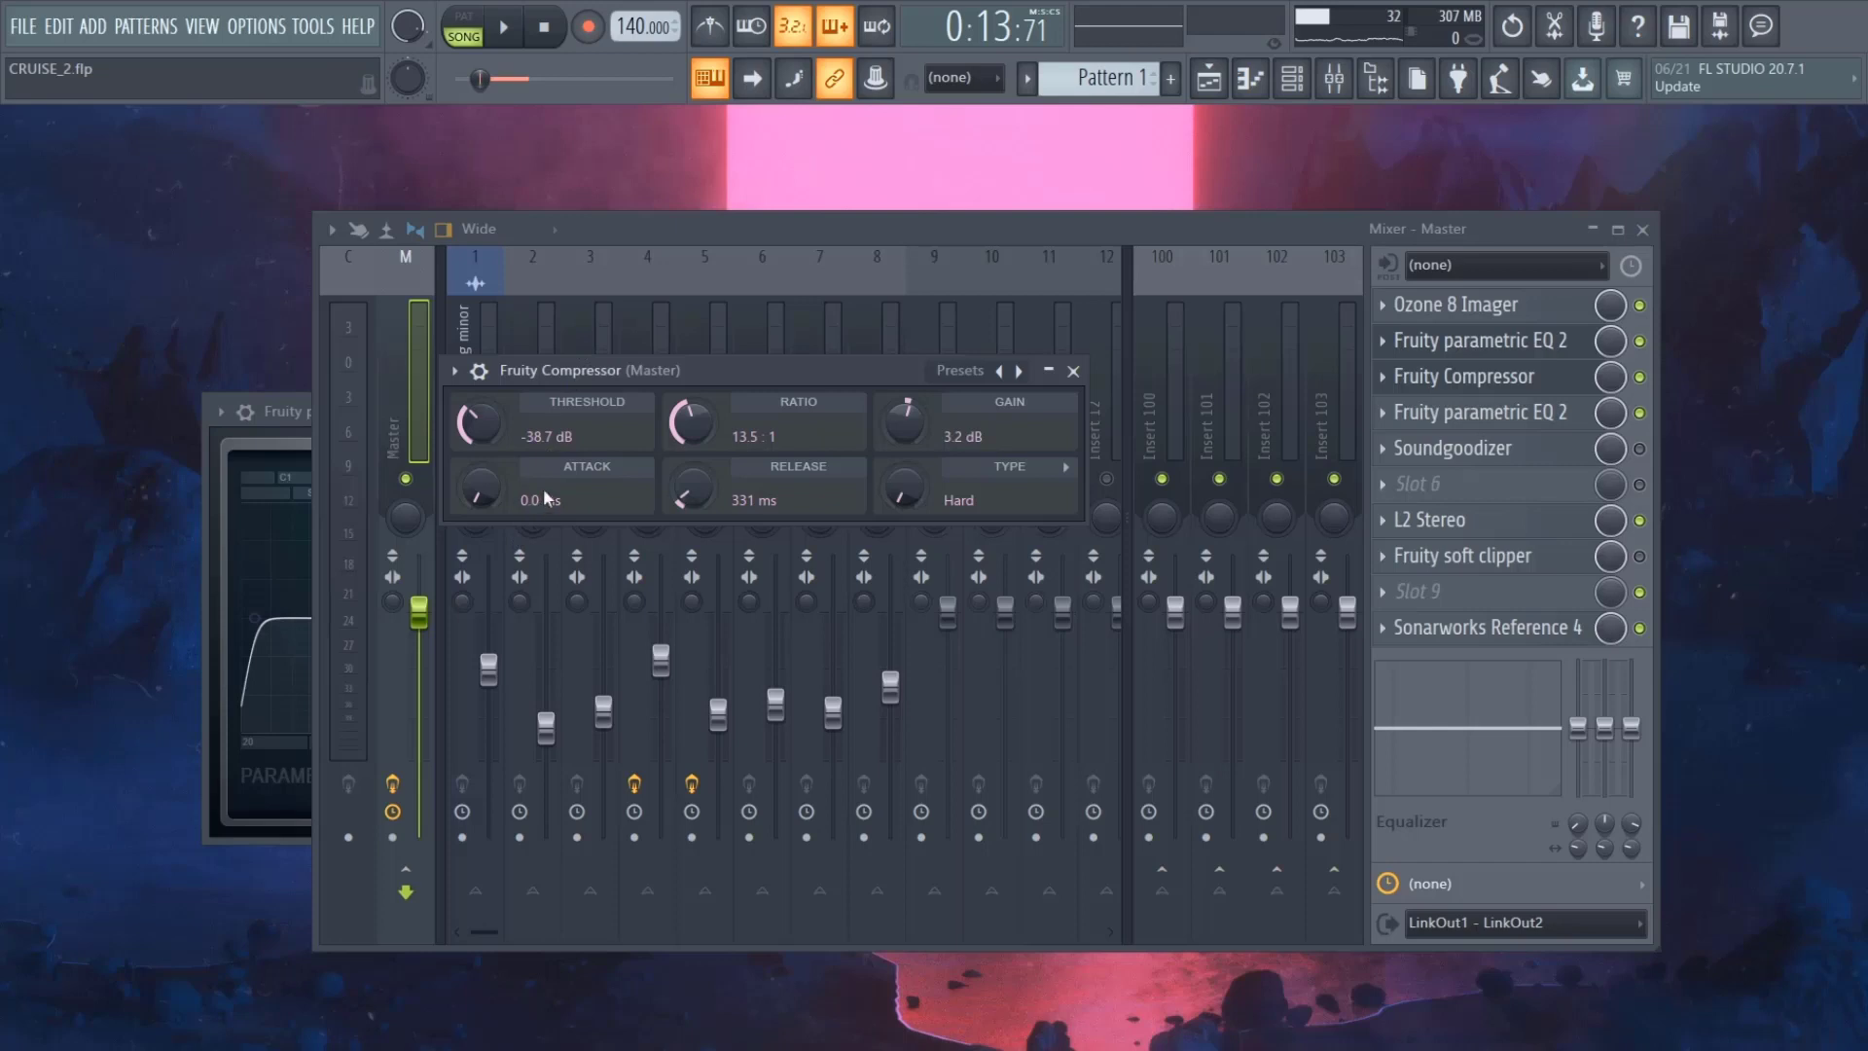
{"action": "left_click_drag", "start_coordinate": [530, 498], "coordinate": [479, 510]}
{"action": "key", "text": "space"}
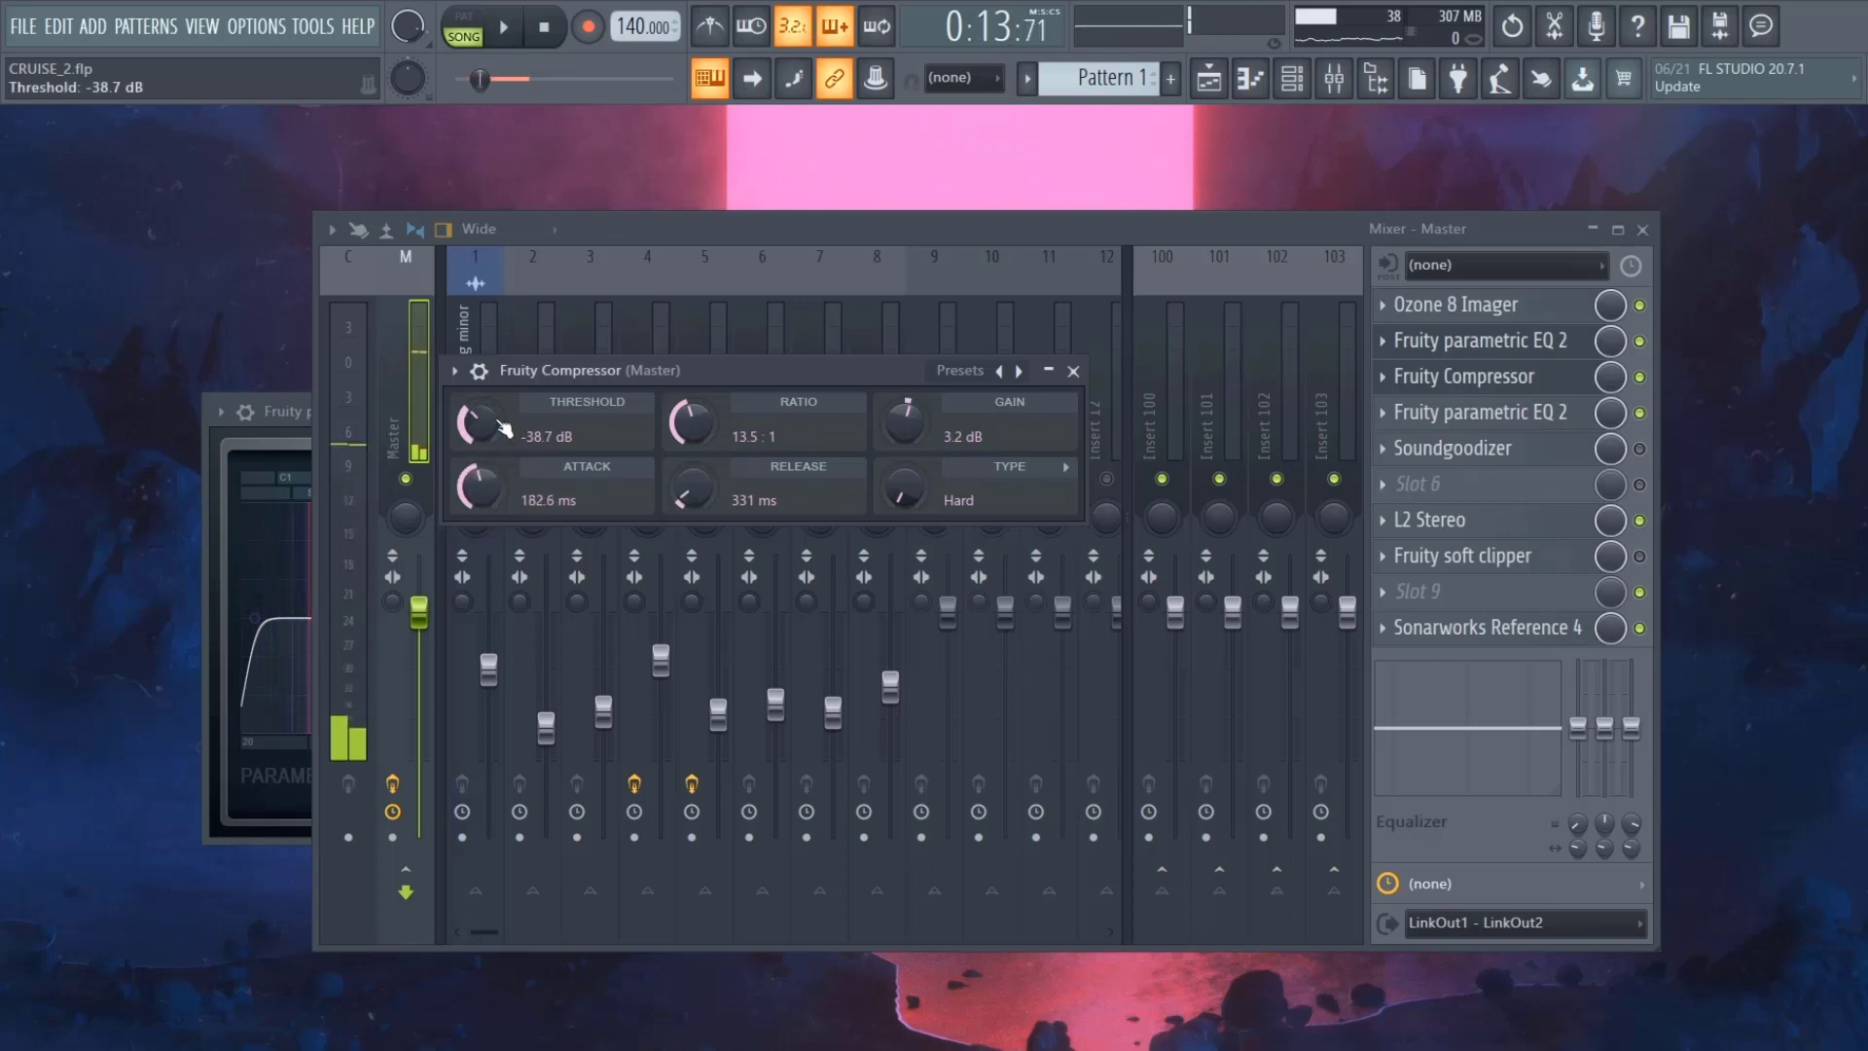
- Set the Fruity Compressor's threshold to -20.2 dB and ratio to 1.8:1, audition the song, and close the compressor
{"action": "left_click_drag", "start_coordinate": [480, 421], "coordinate": [480, 419]}
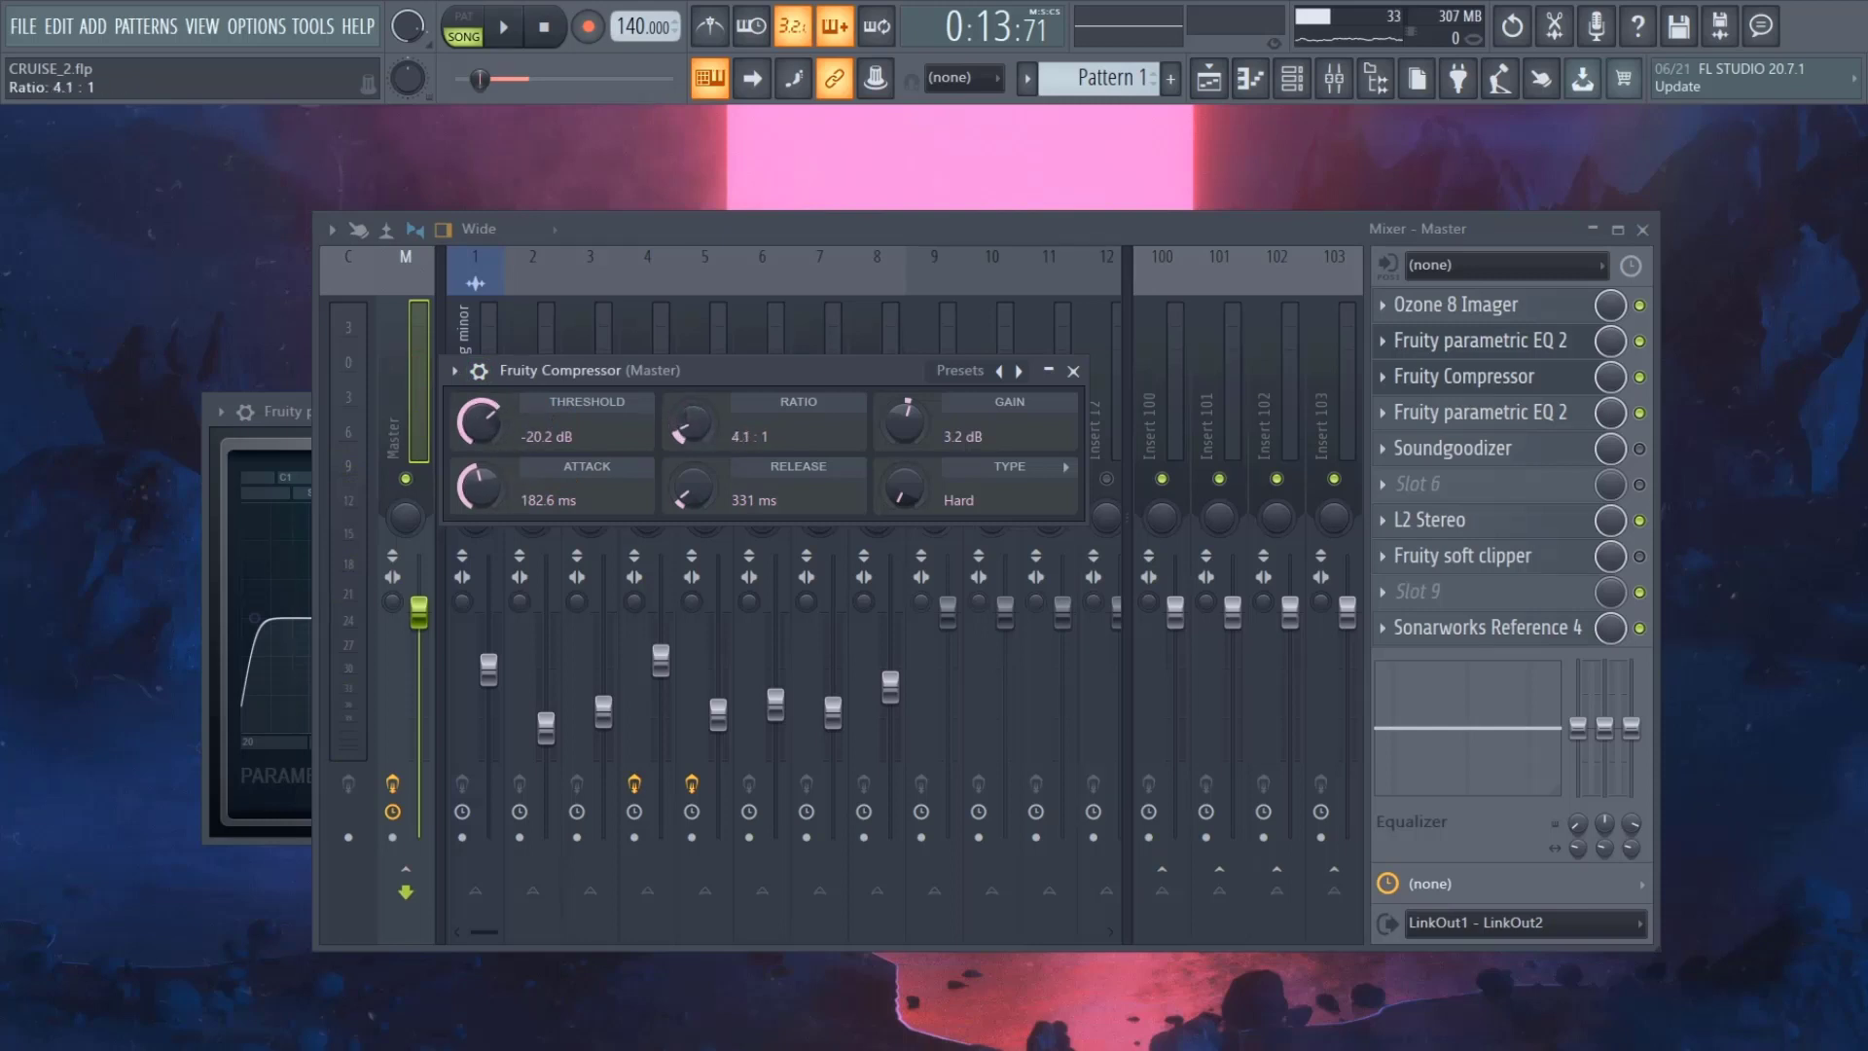
{"action": "key", "text": "space"}
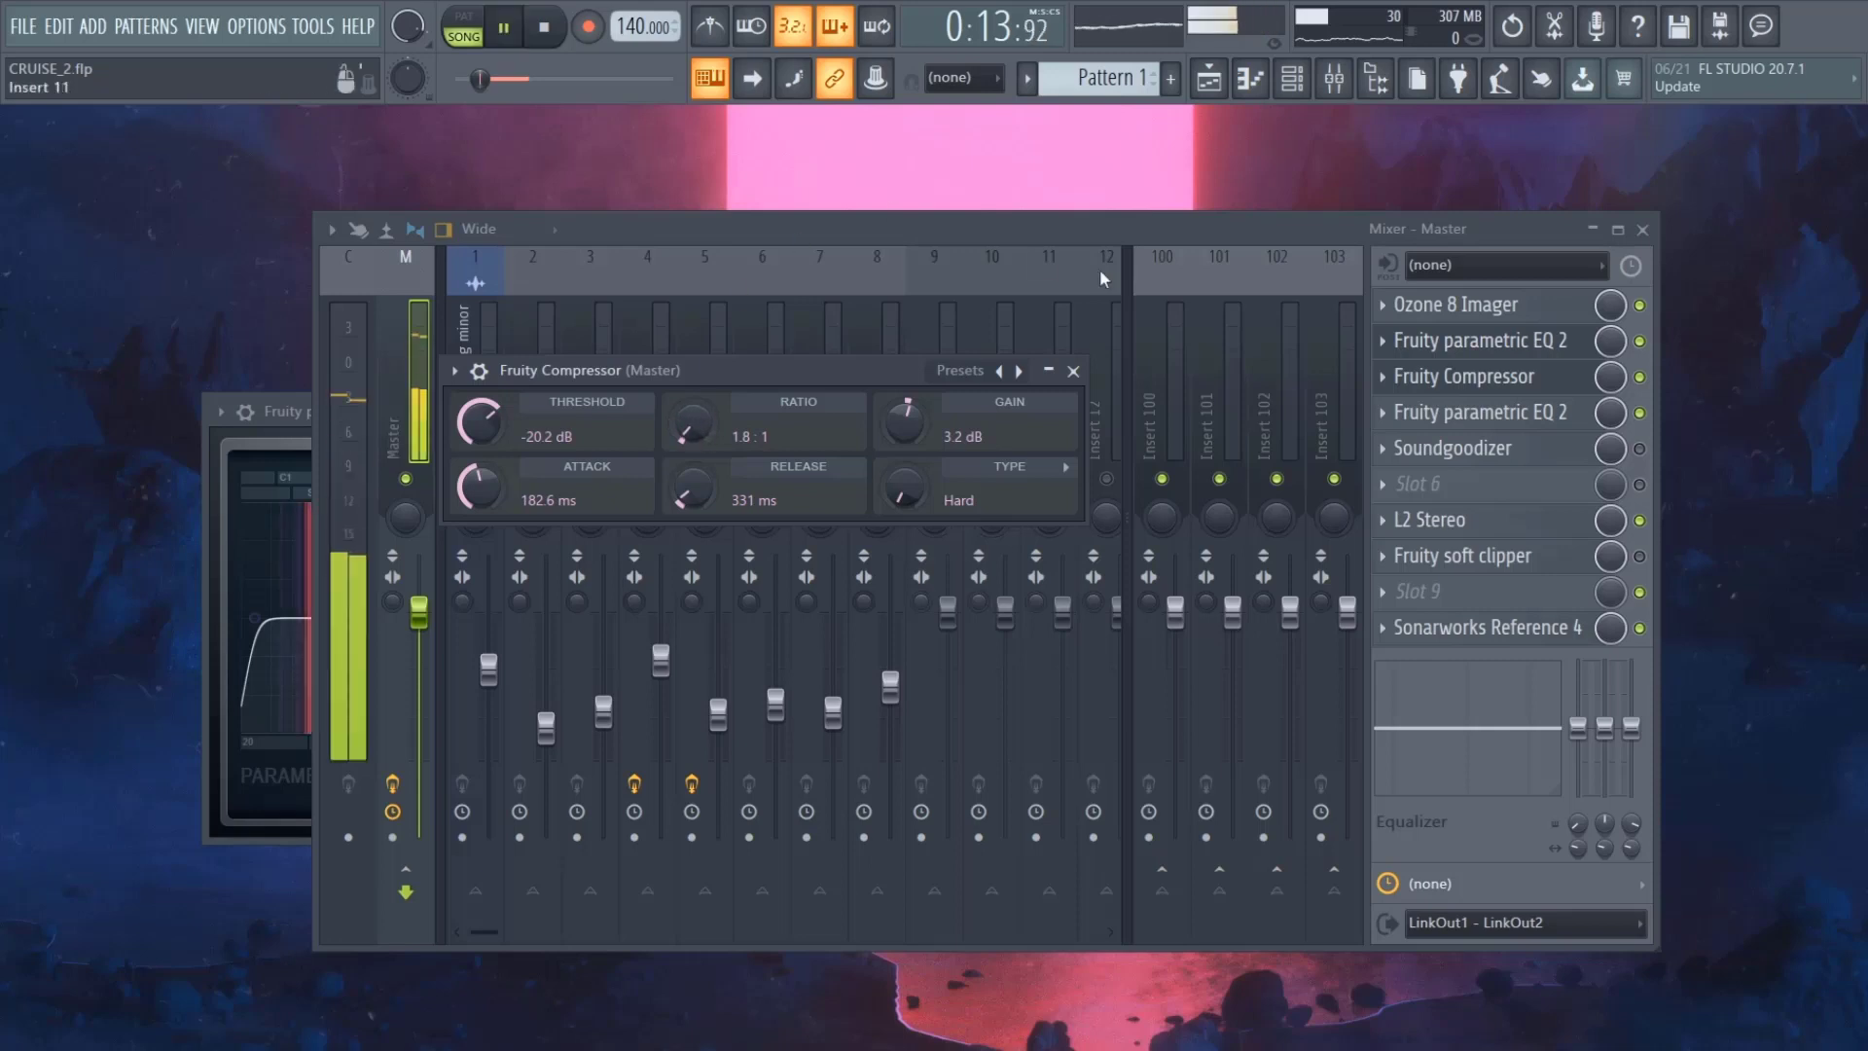
{"action": "left_click", "coordinate": [1074, 371]}
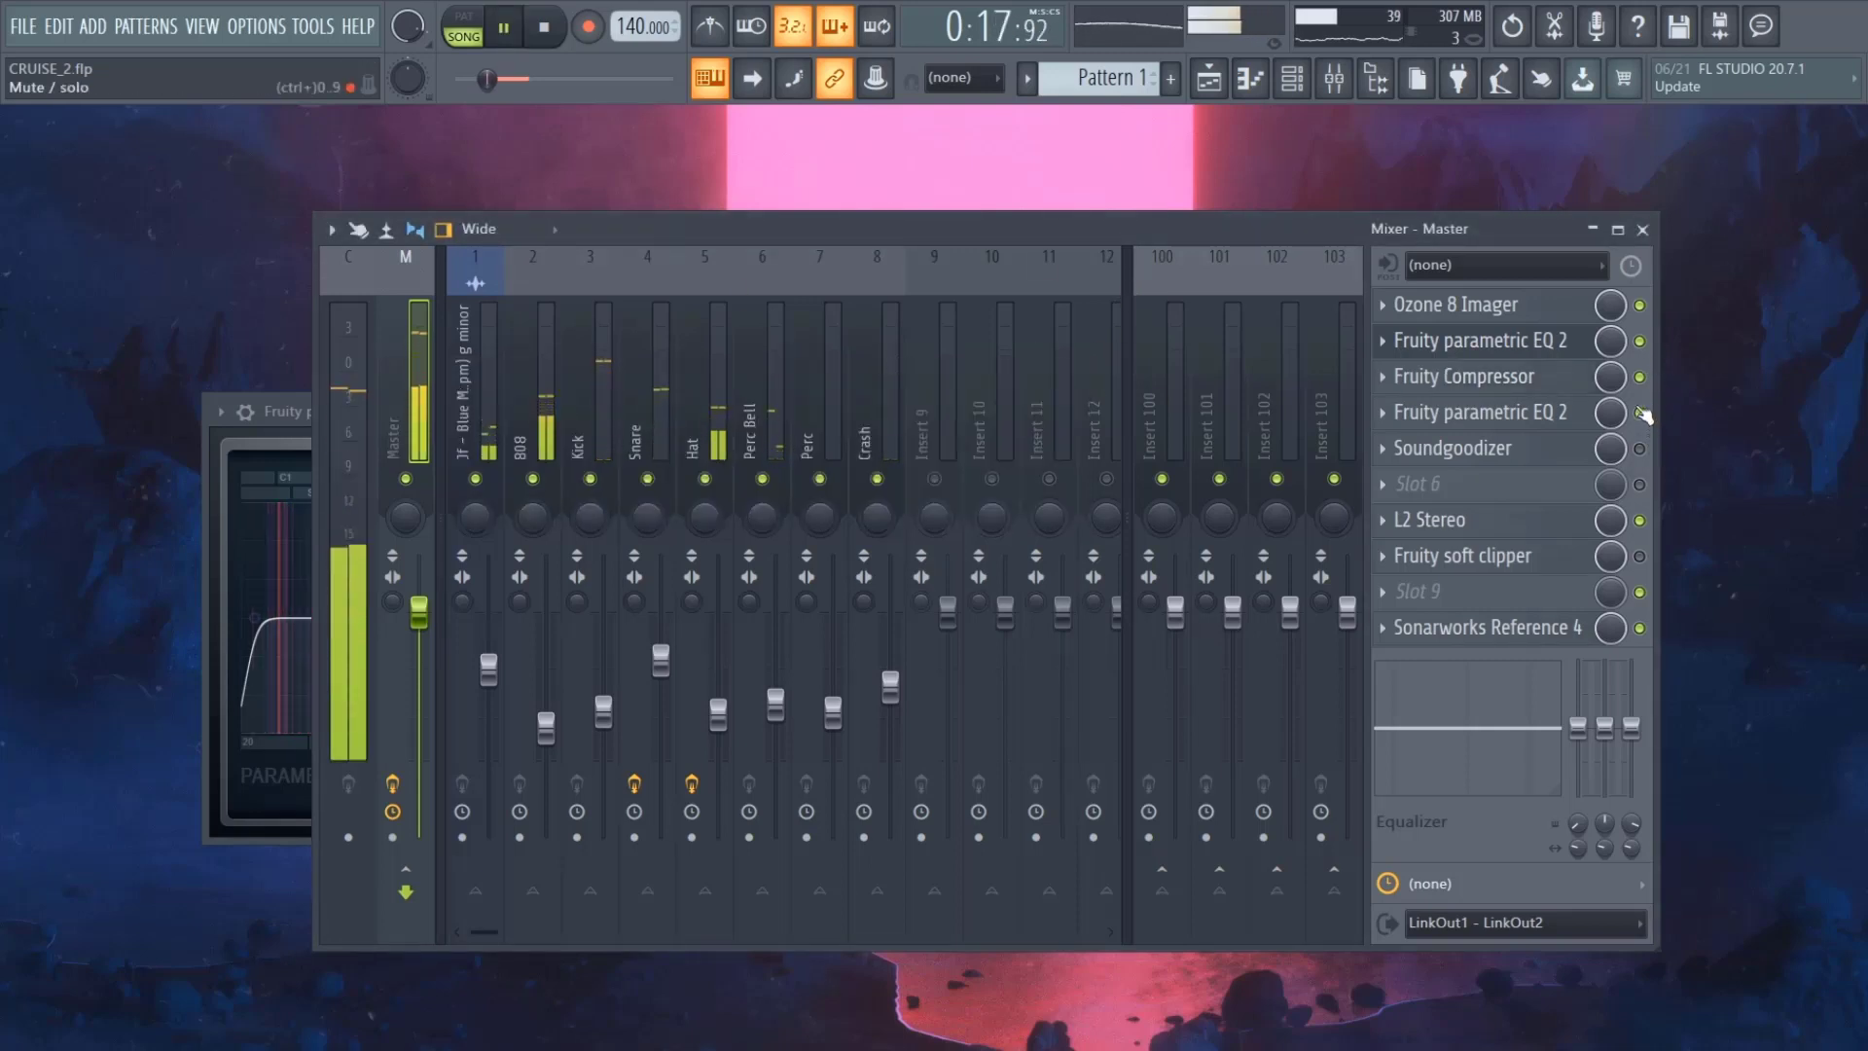
{"action": "key", "text": "space"}
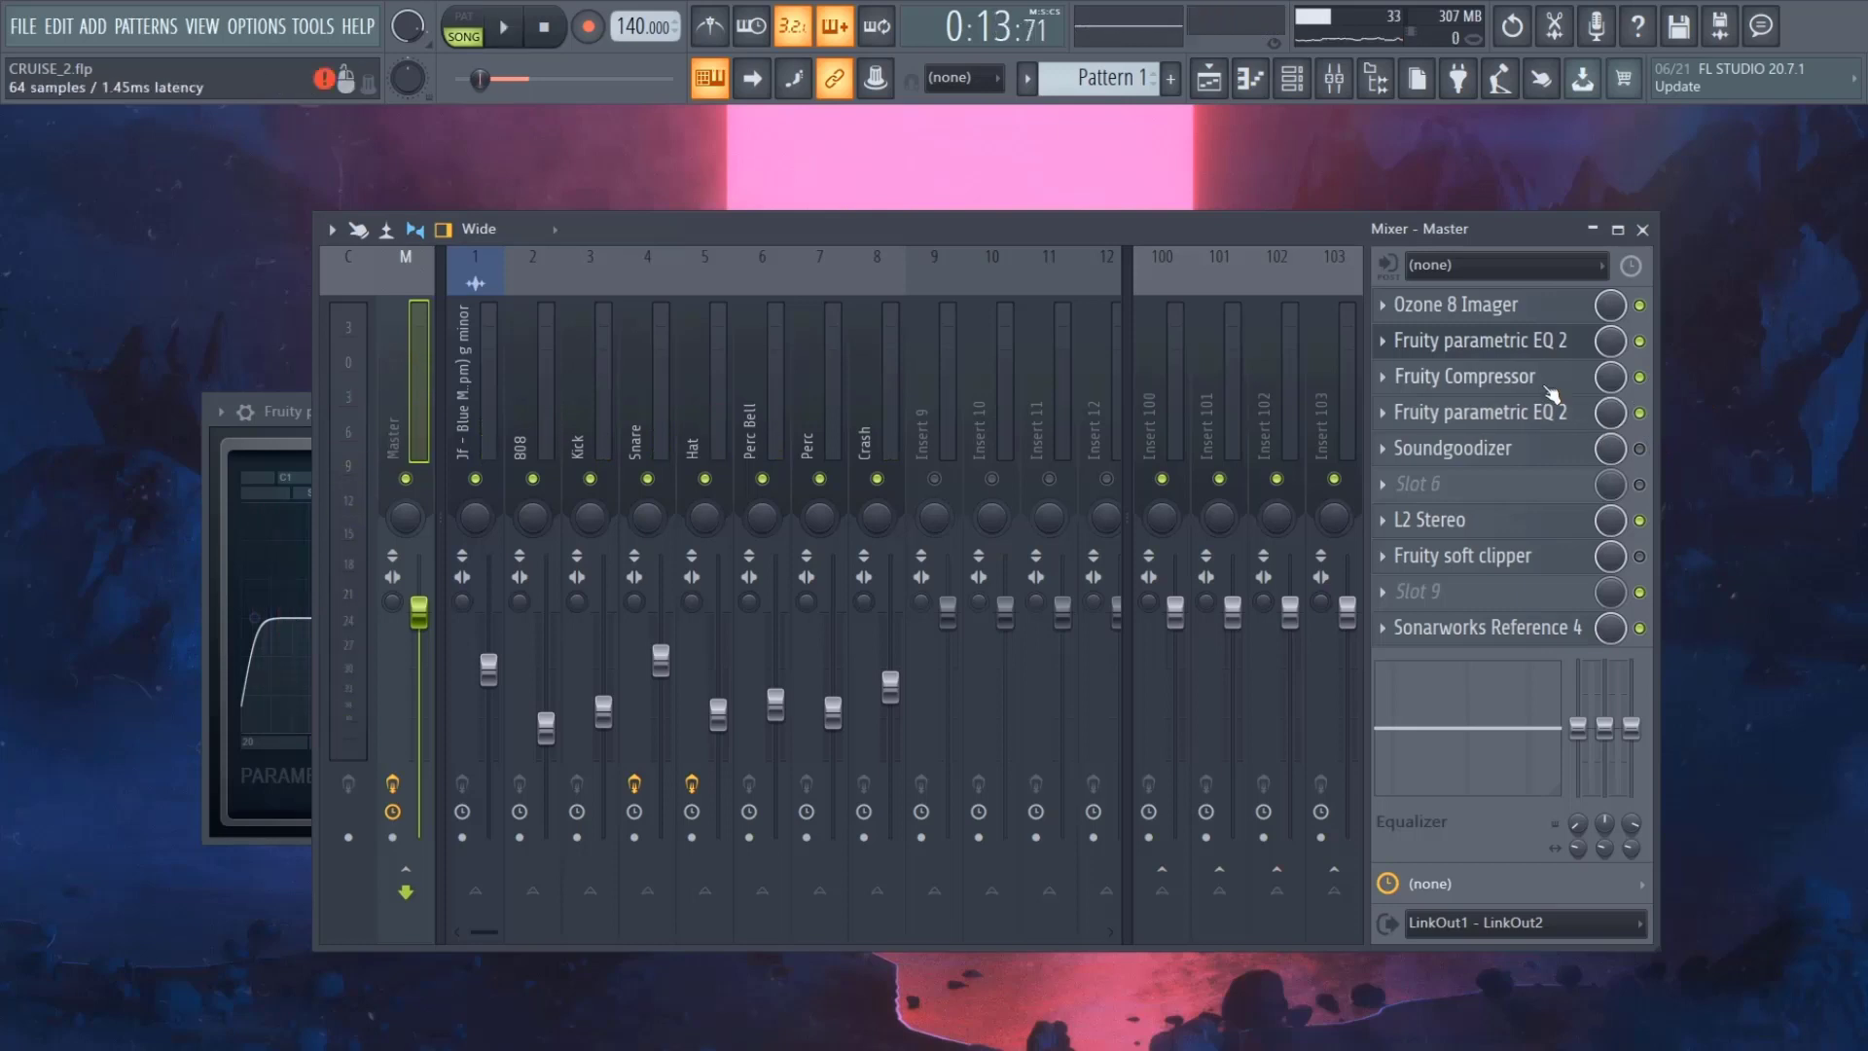
- Review the Fruity Compressor's settings, and play the song to compare the Master mix with the compressor bypassed and enabled
{"action": "left_click", "coordinate": [1480, 377]}
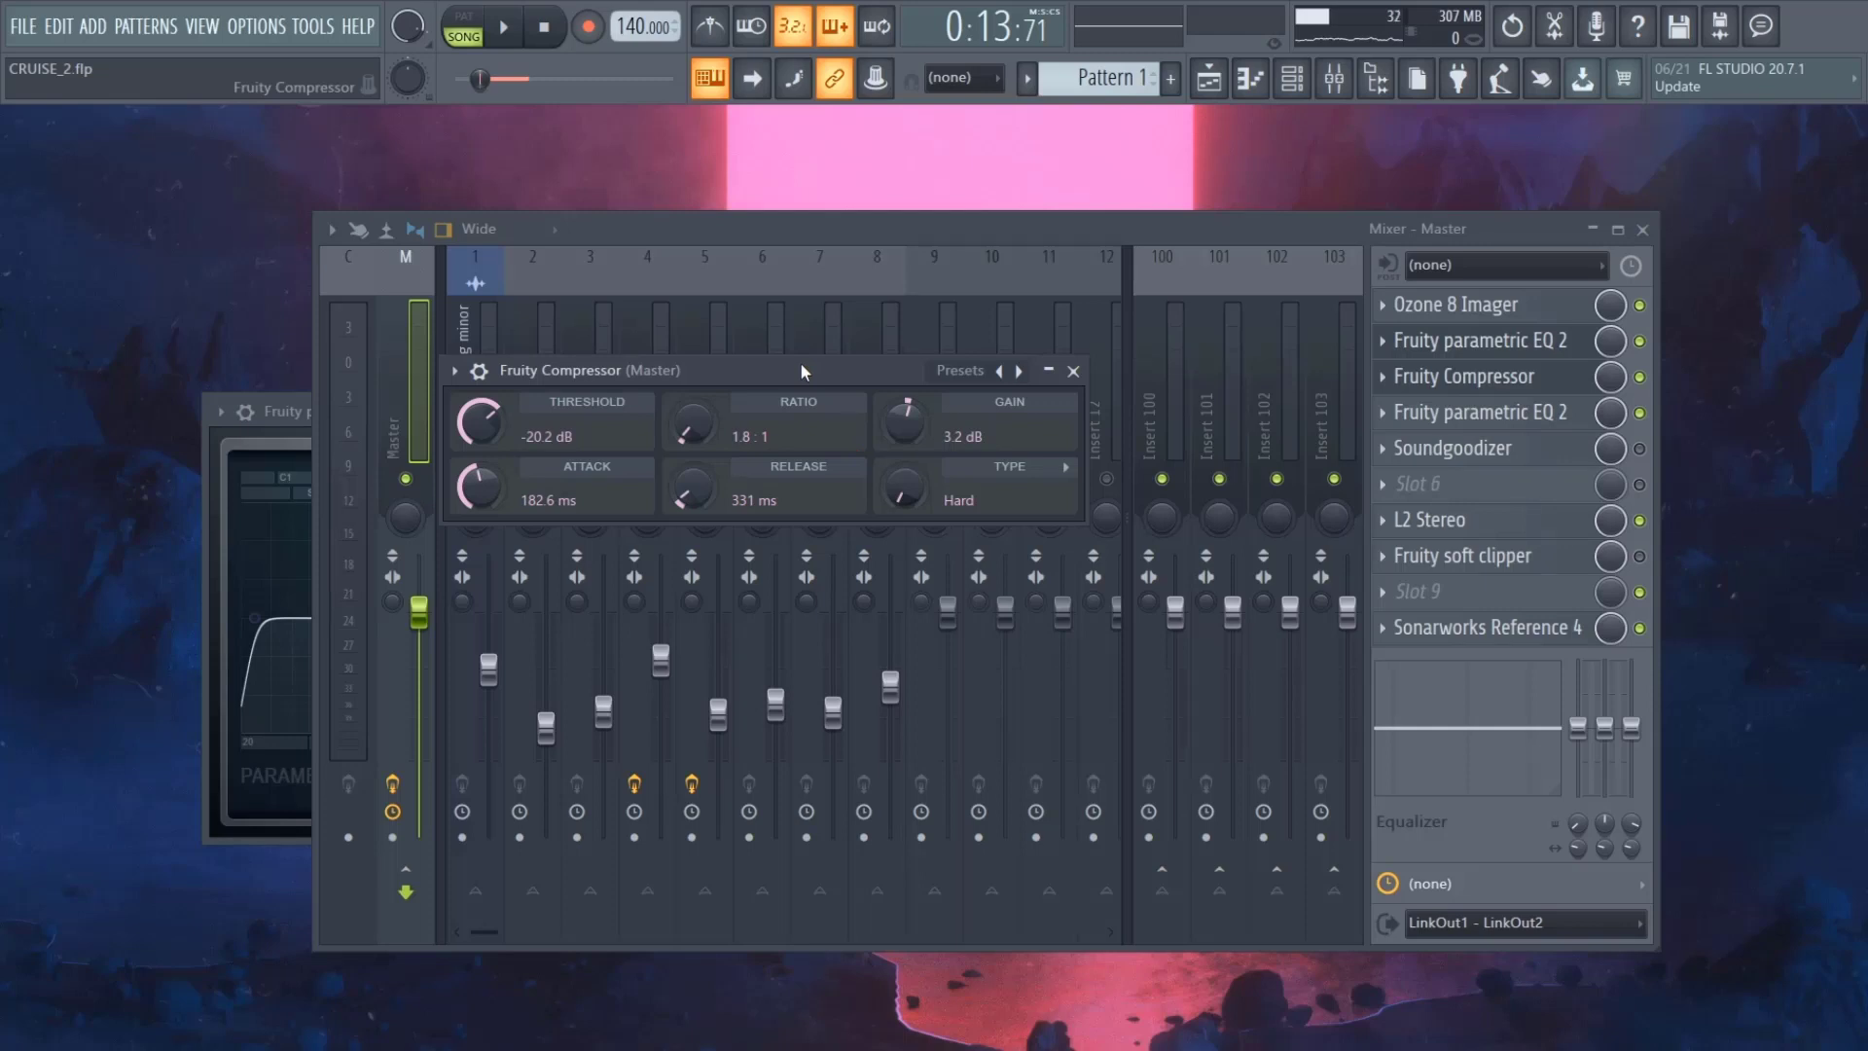
{"action": "left_click_drag", "start_coordinate": [800, 370], "coordinate": [1010, 411]}
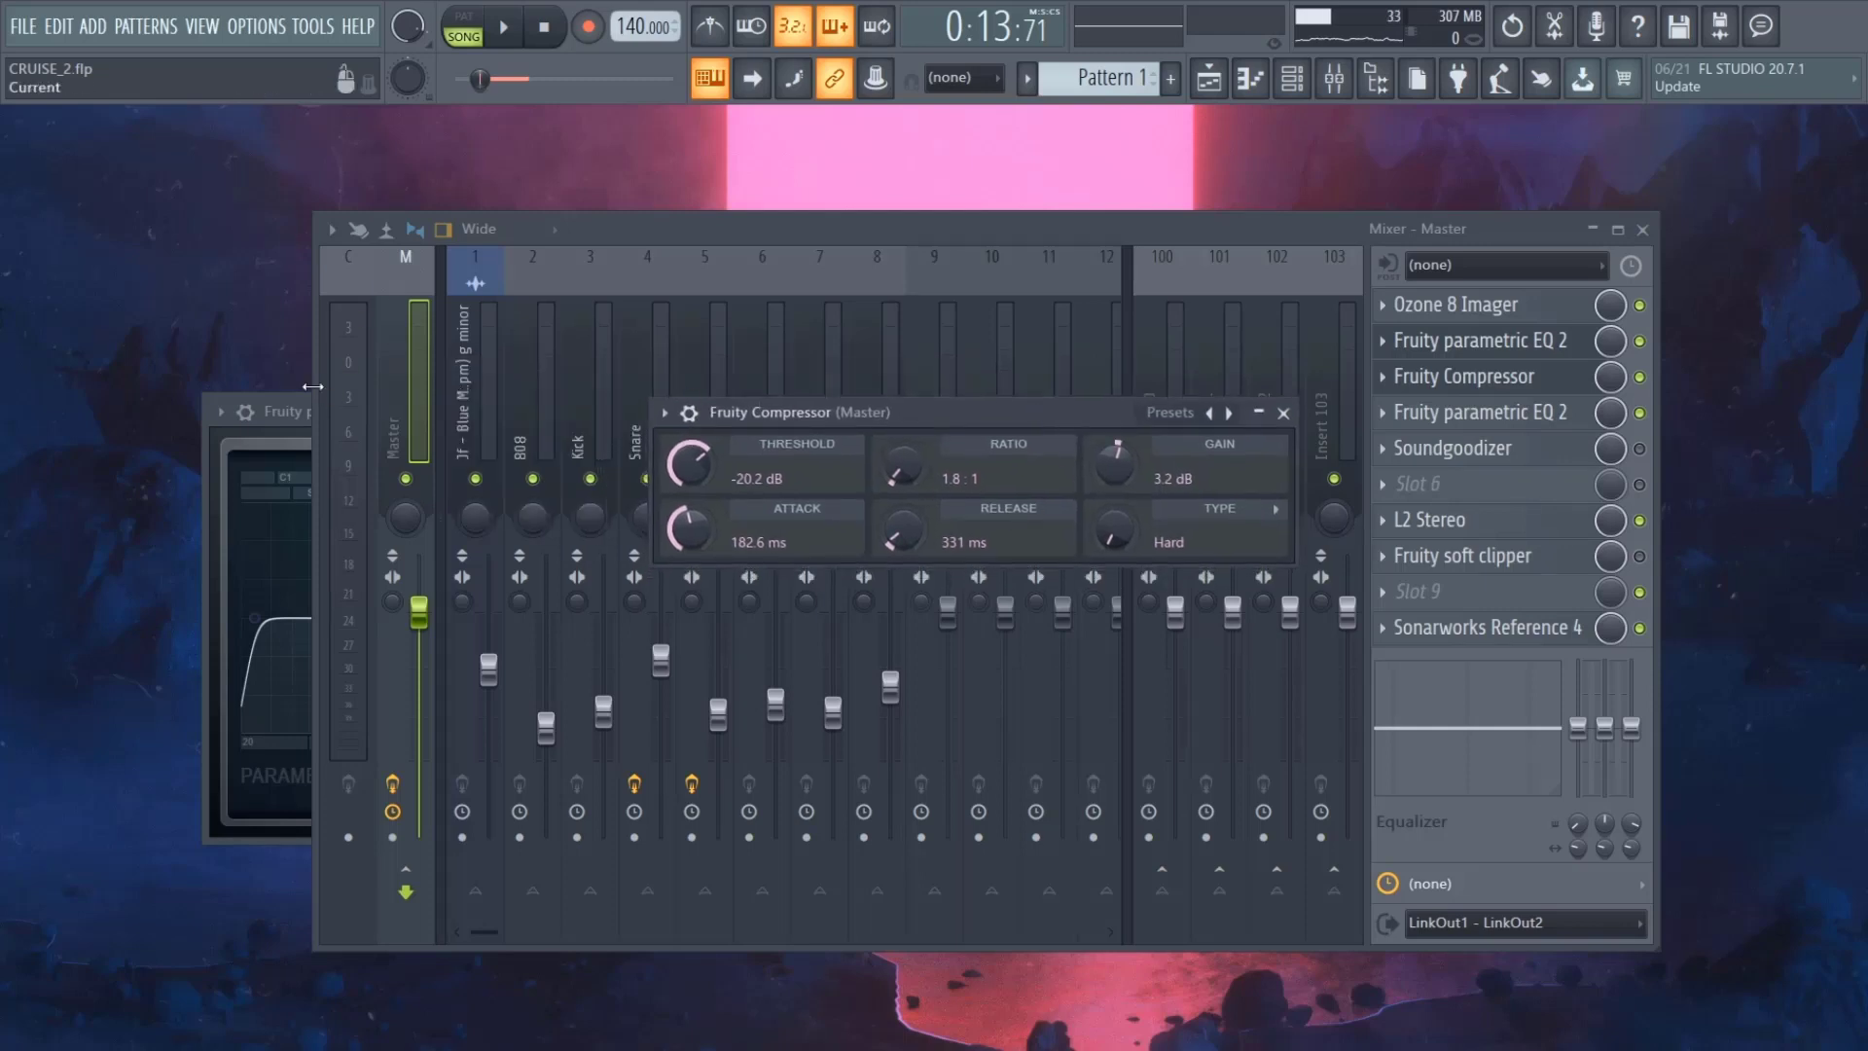
{"action": "left_click", "coordinate": [1283, 412]}
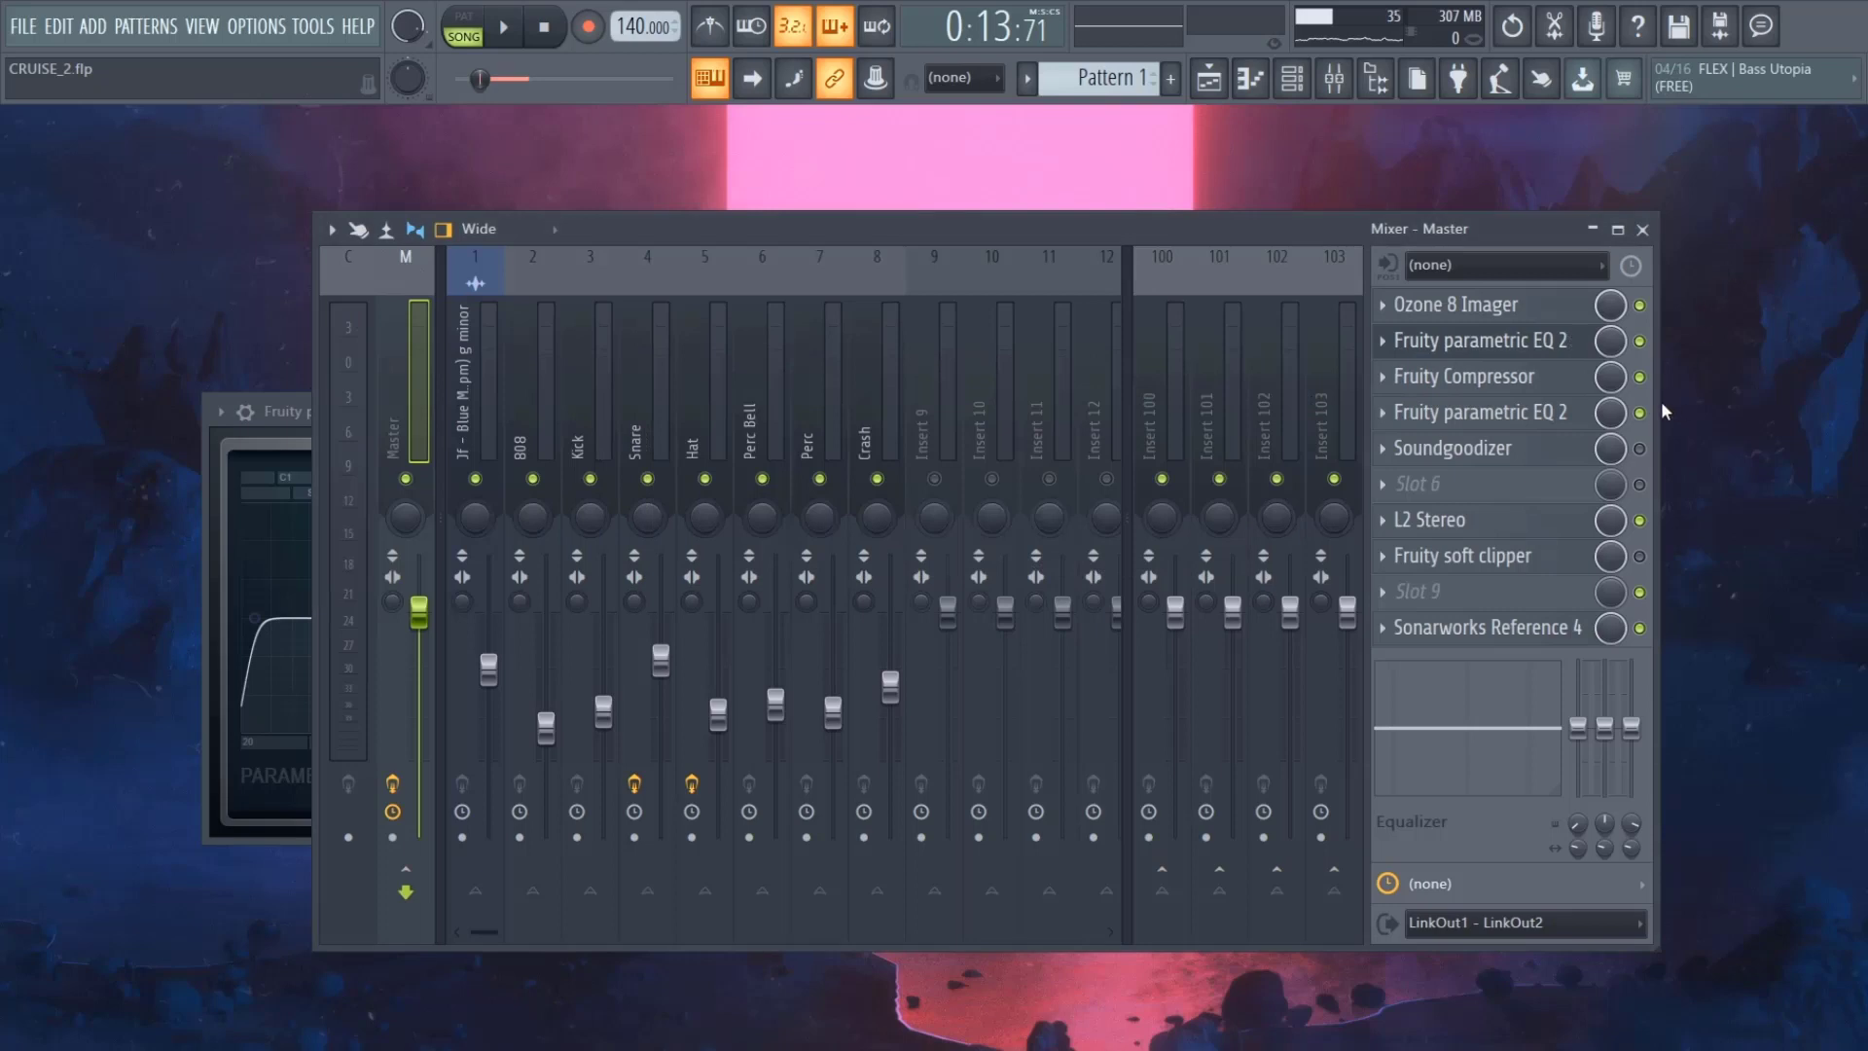
{"action": "key", "text": "space"}
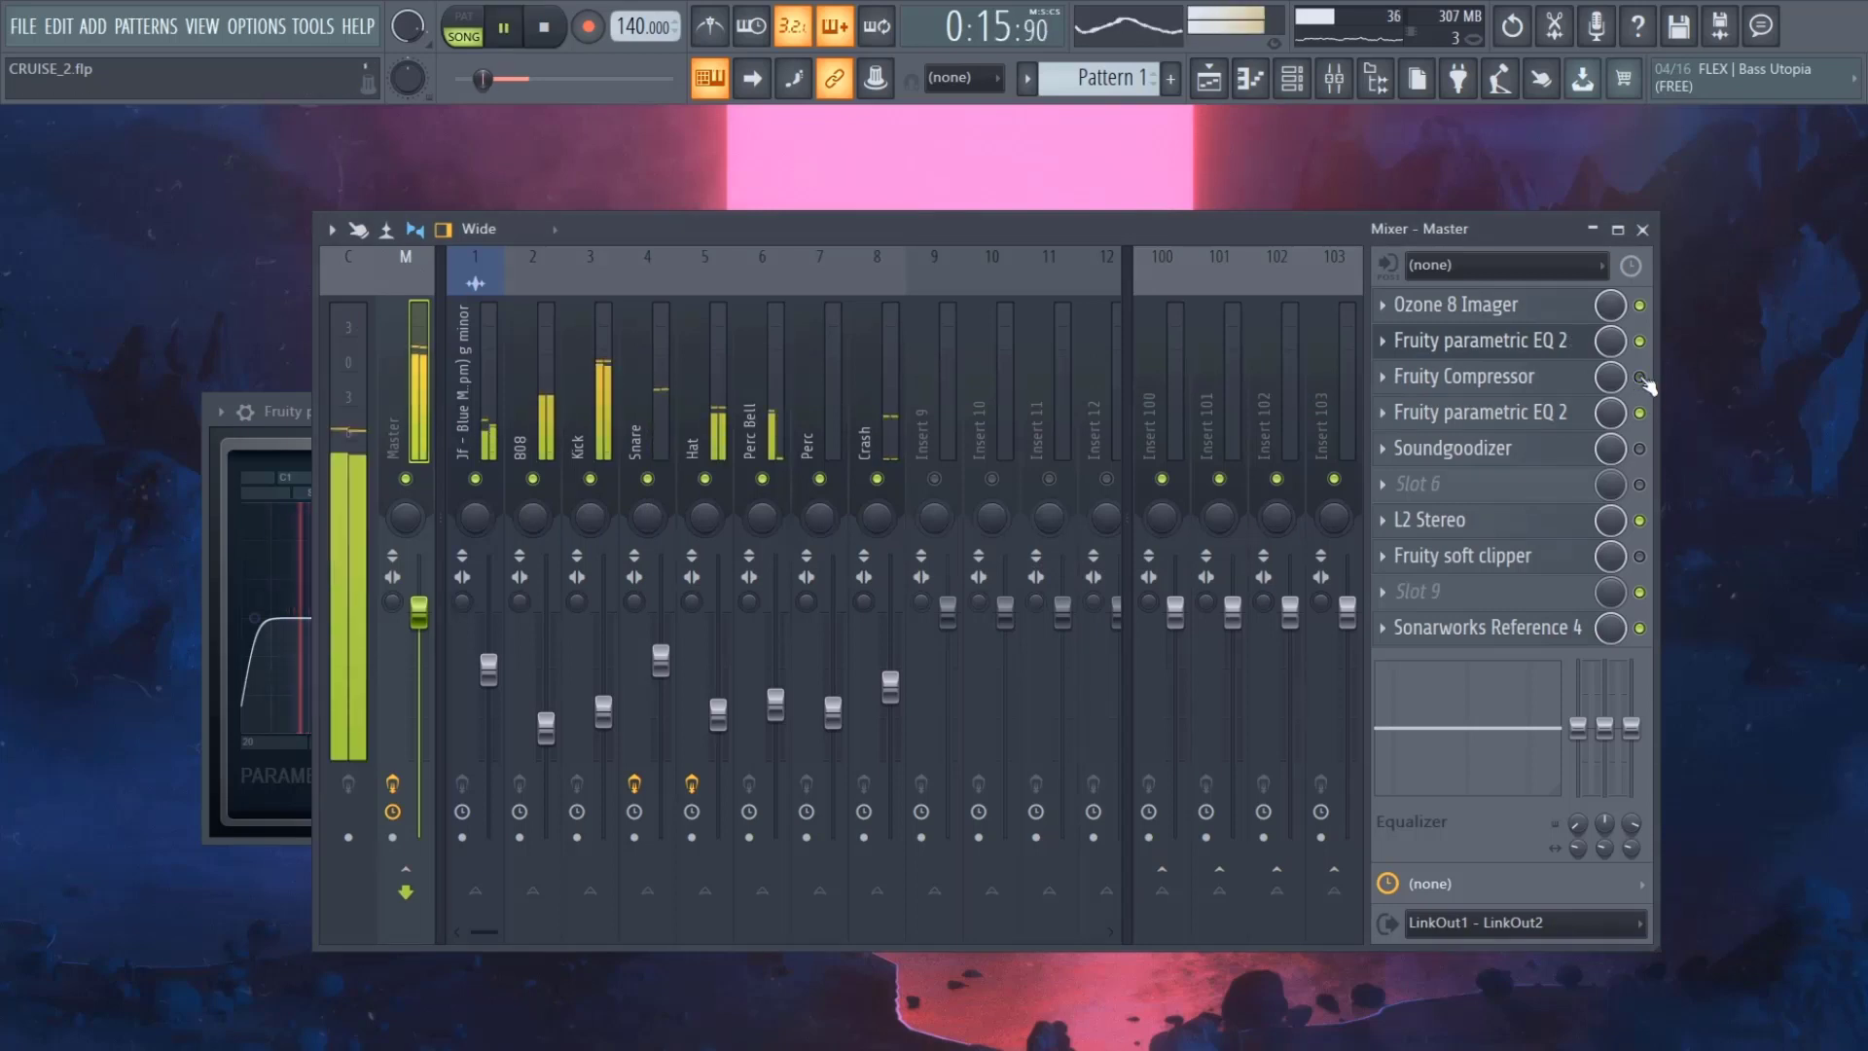
{"action": "key", "text": "space"}
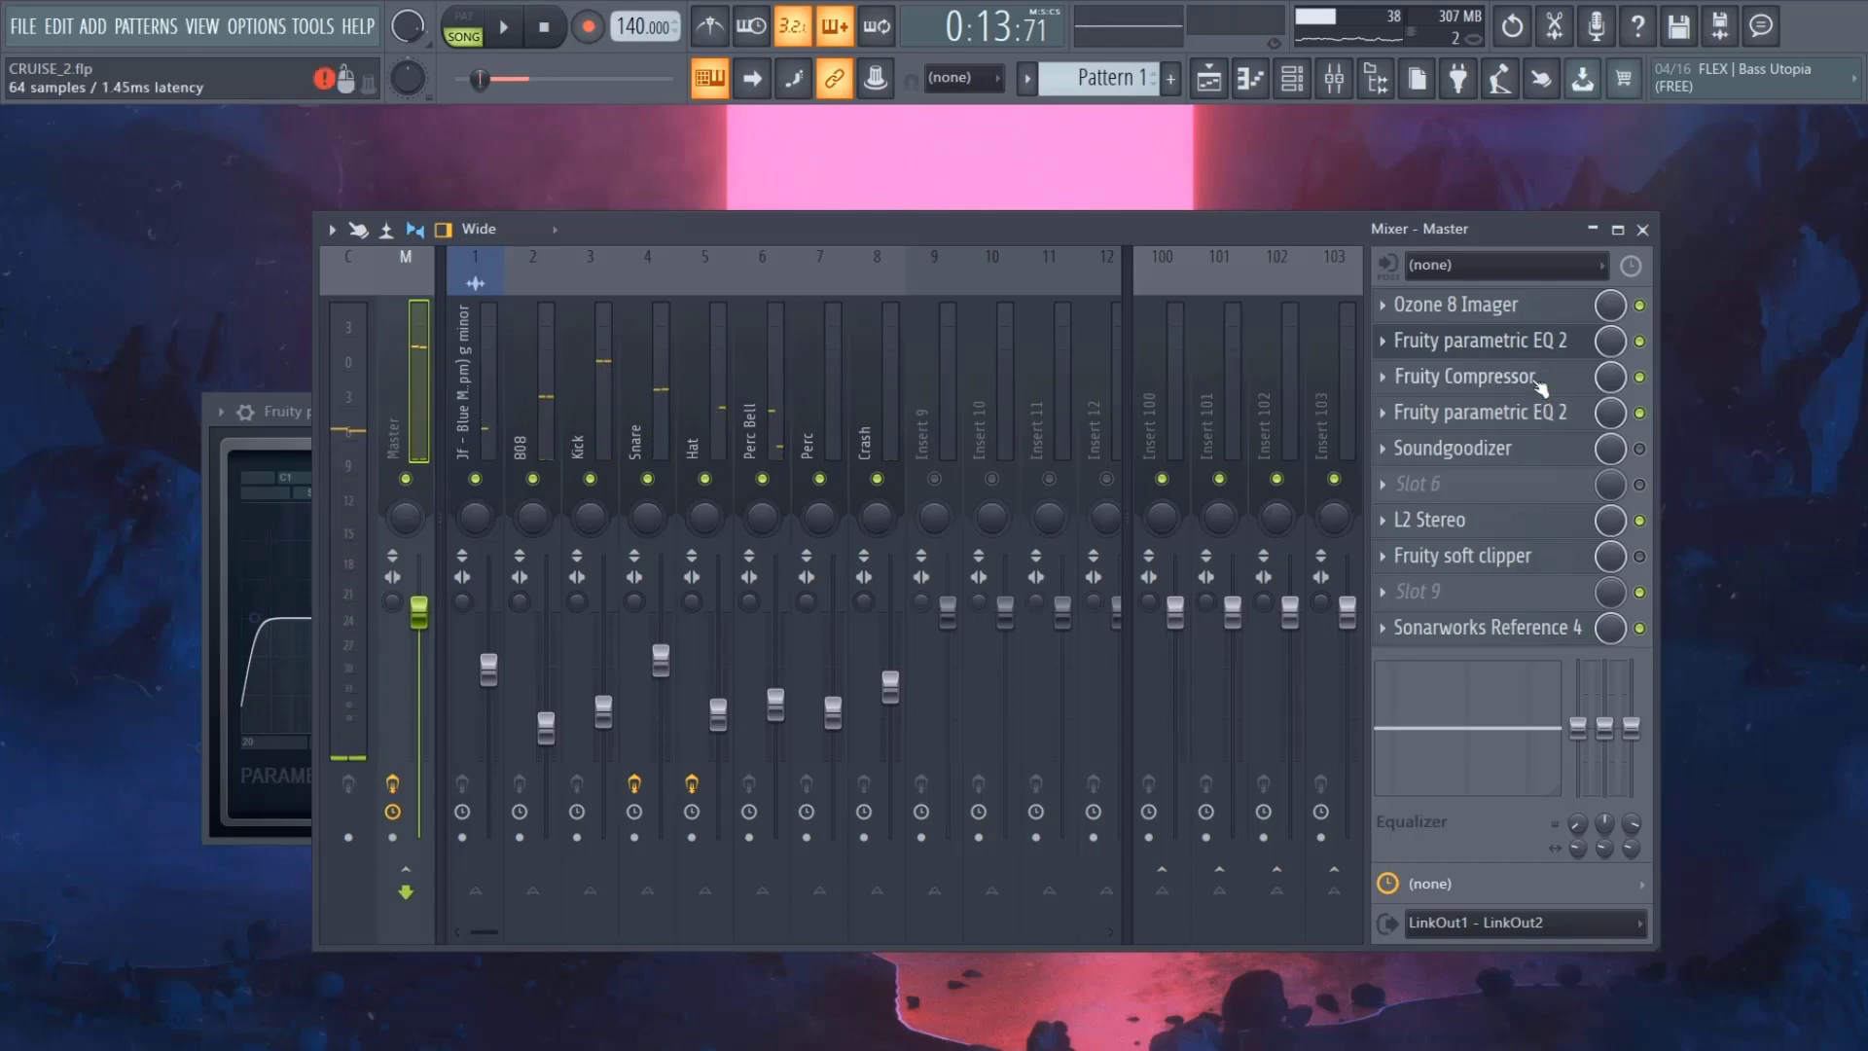
- Lower the Fruity Compressor's gain to -1.1 dB during song playback, then stop the song and close the compressor
{"action": "left_click", "coordinate": [1537, 383]}
{"action": "key", "text": "space"}
{"action": "left_click_drag", "start_coordinate": [1115, 462], "coordinate": [1115, 475]}
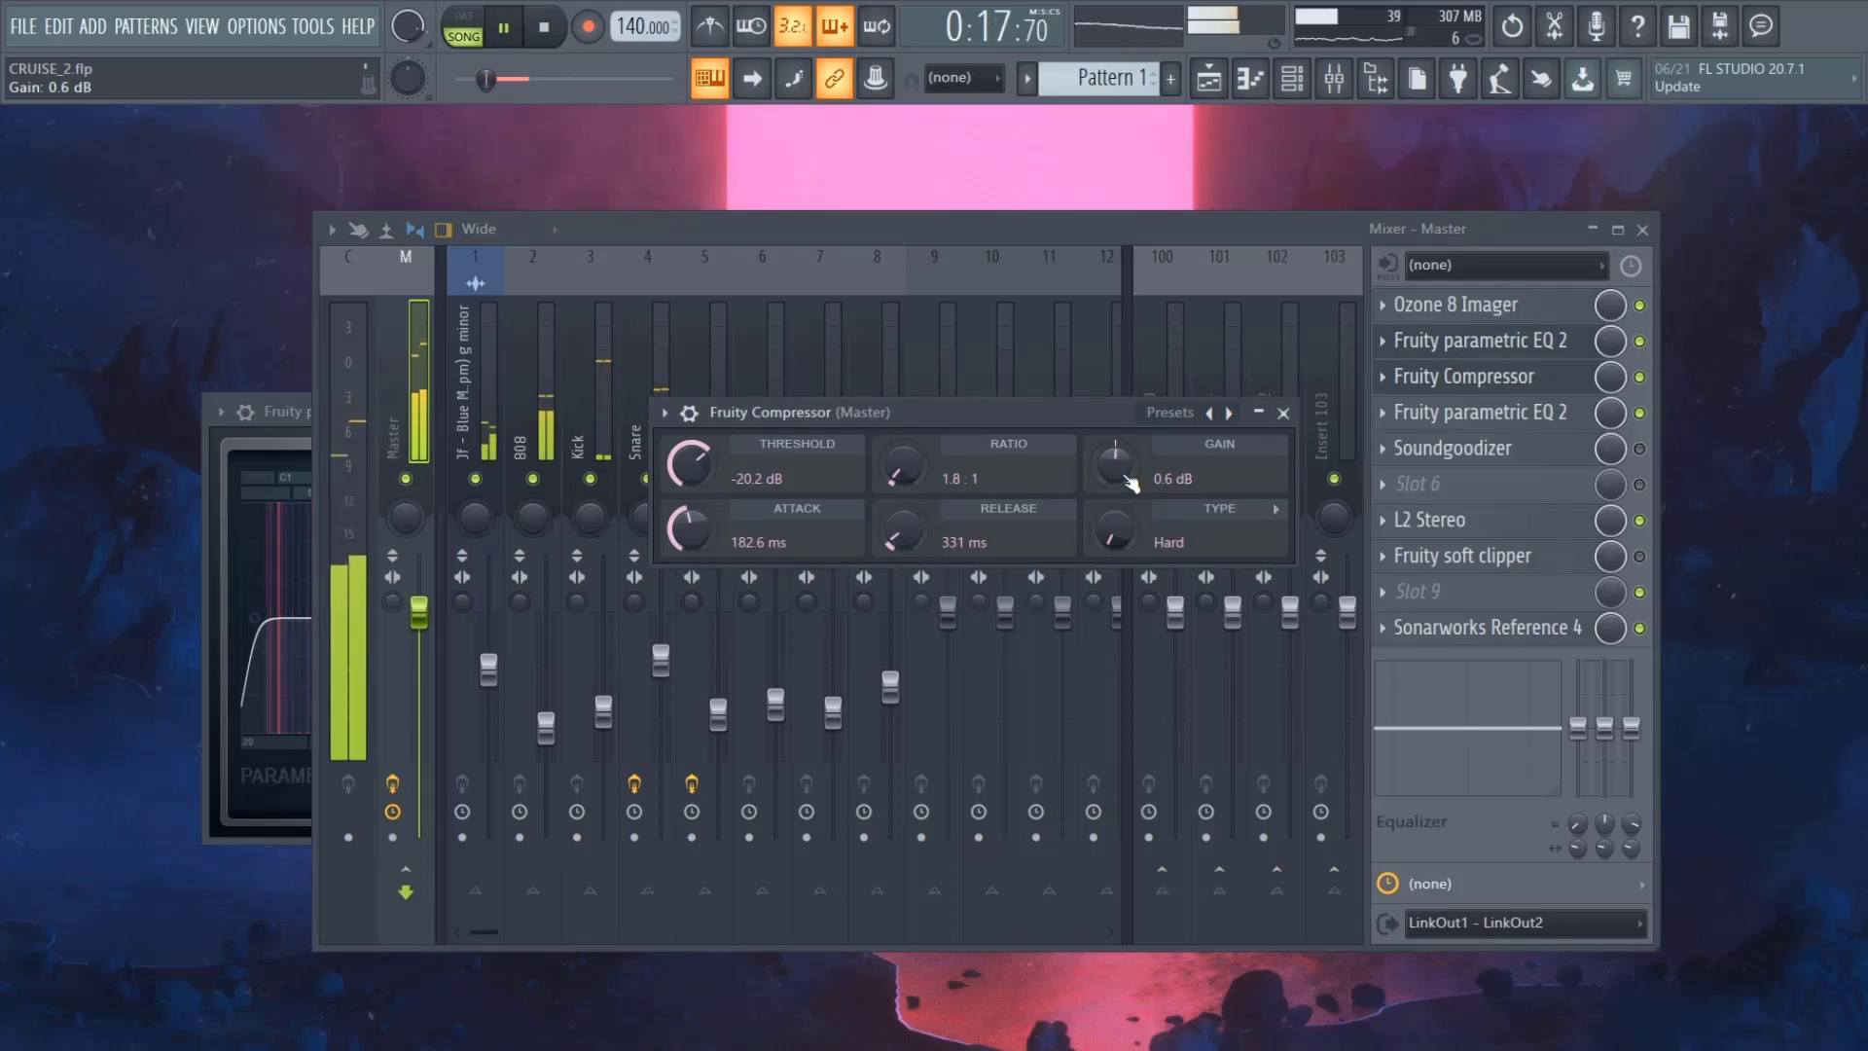
{"action": "left_click_drag", "start_coordinate": [1131, 483], "coordinate": [1131, 490]}
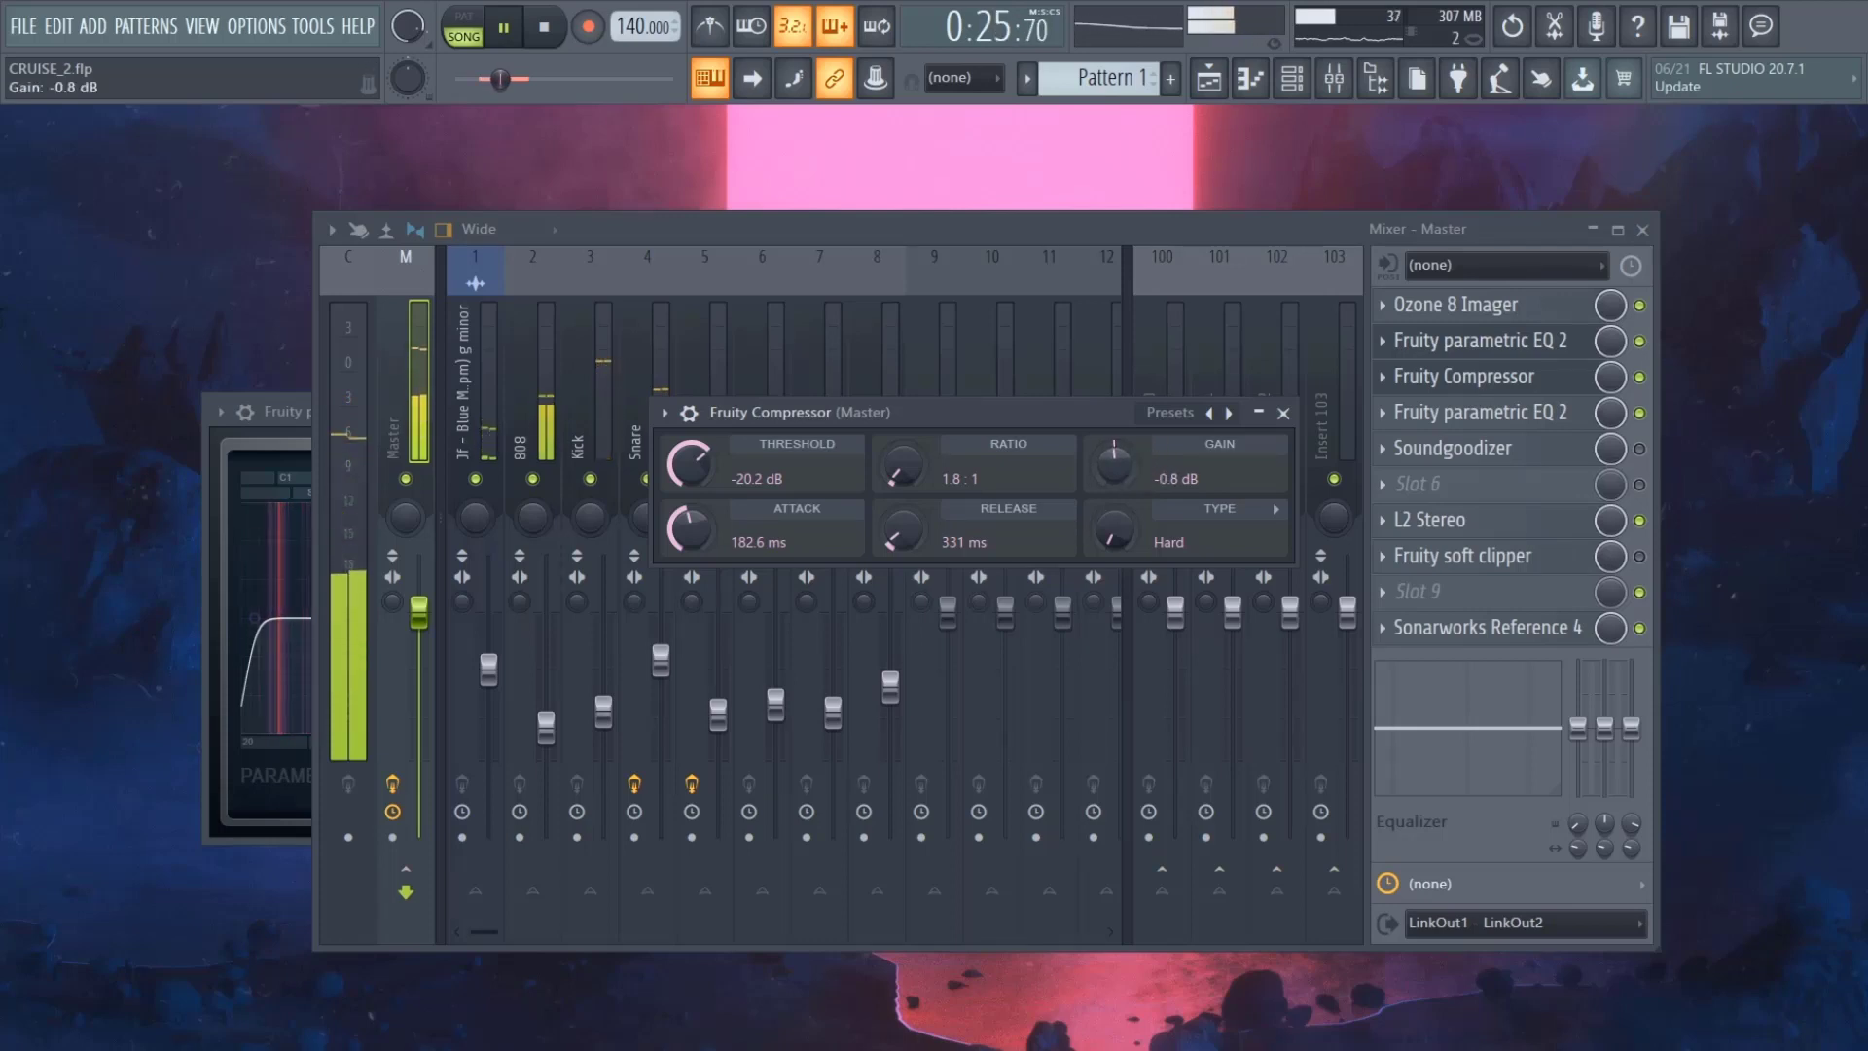
{"action": "key", "text": "space"}
{"action": "left_click", "coordinate": [1464, 376]}
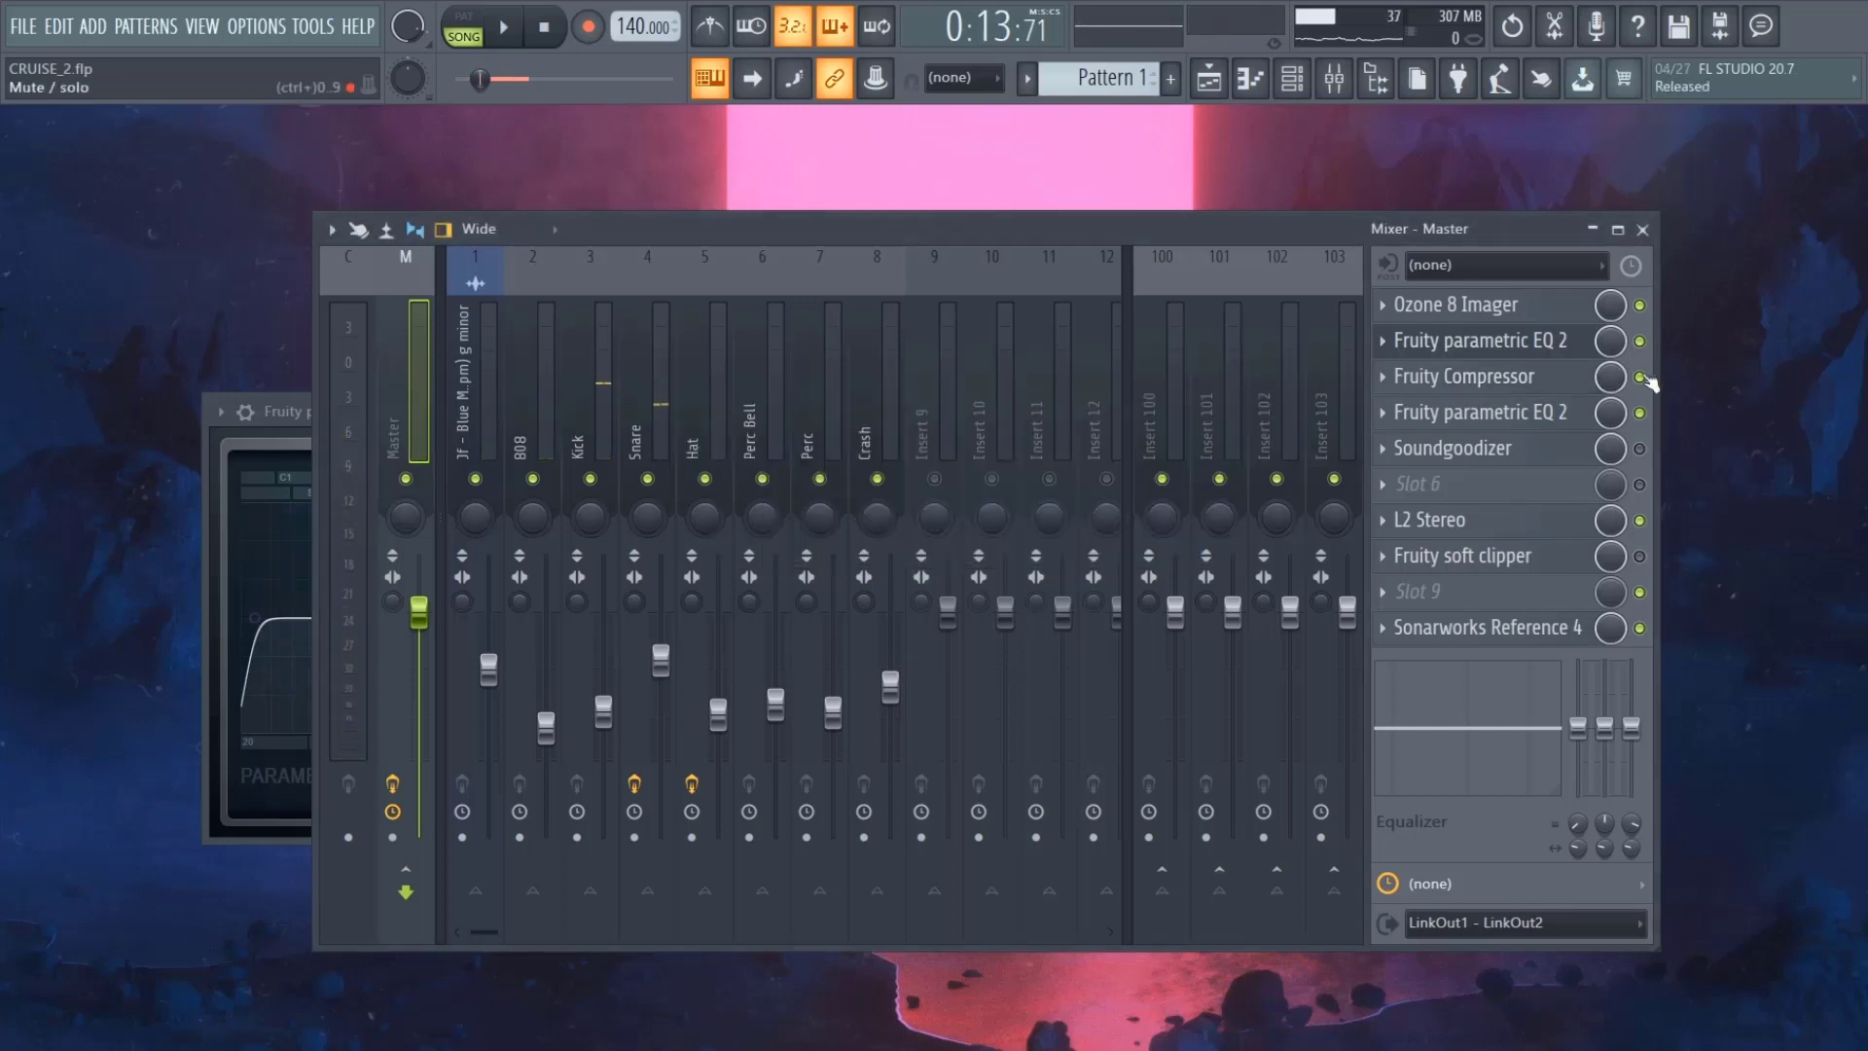
- Audition the song with the Master's Fruity Compressor bypassed and re-enabled
{"action": "key", "text": "space"}
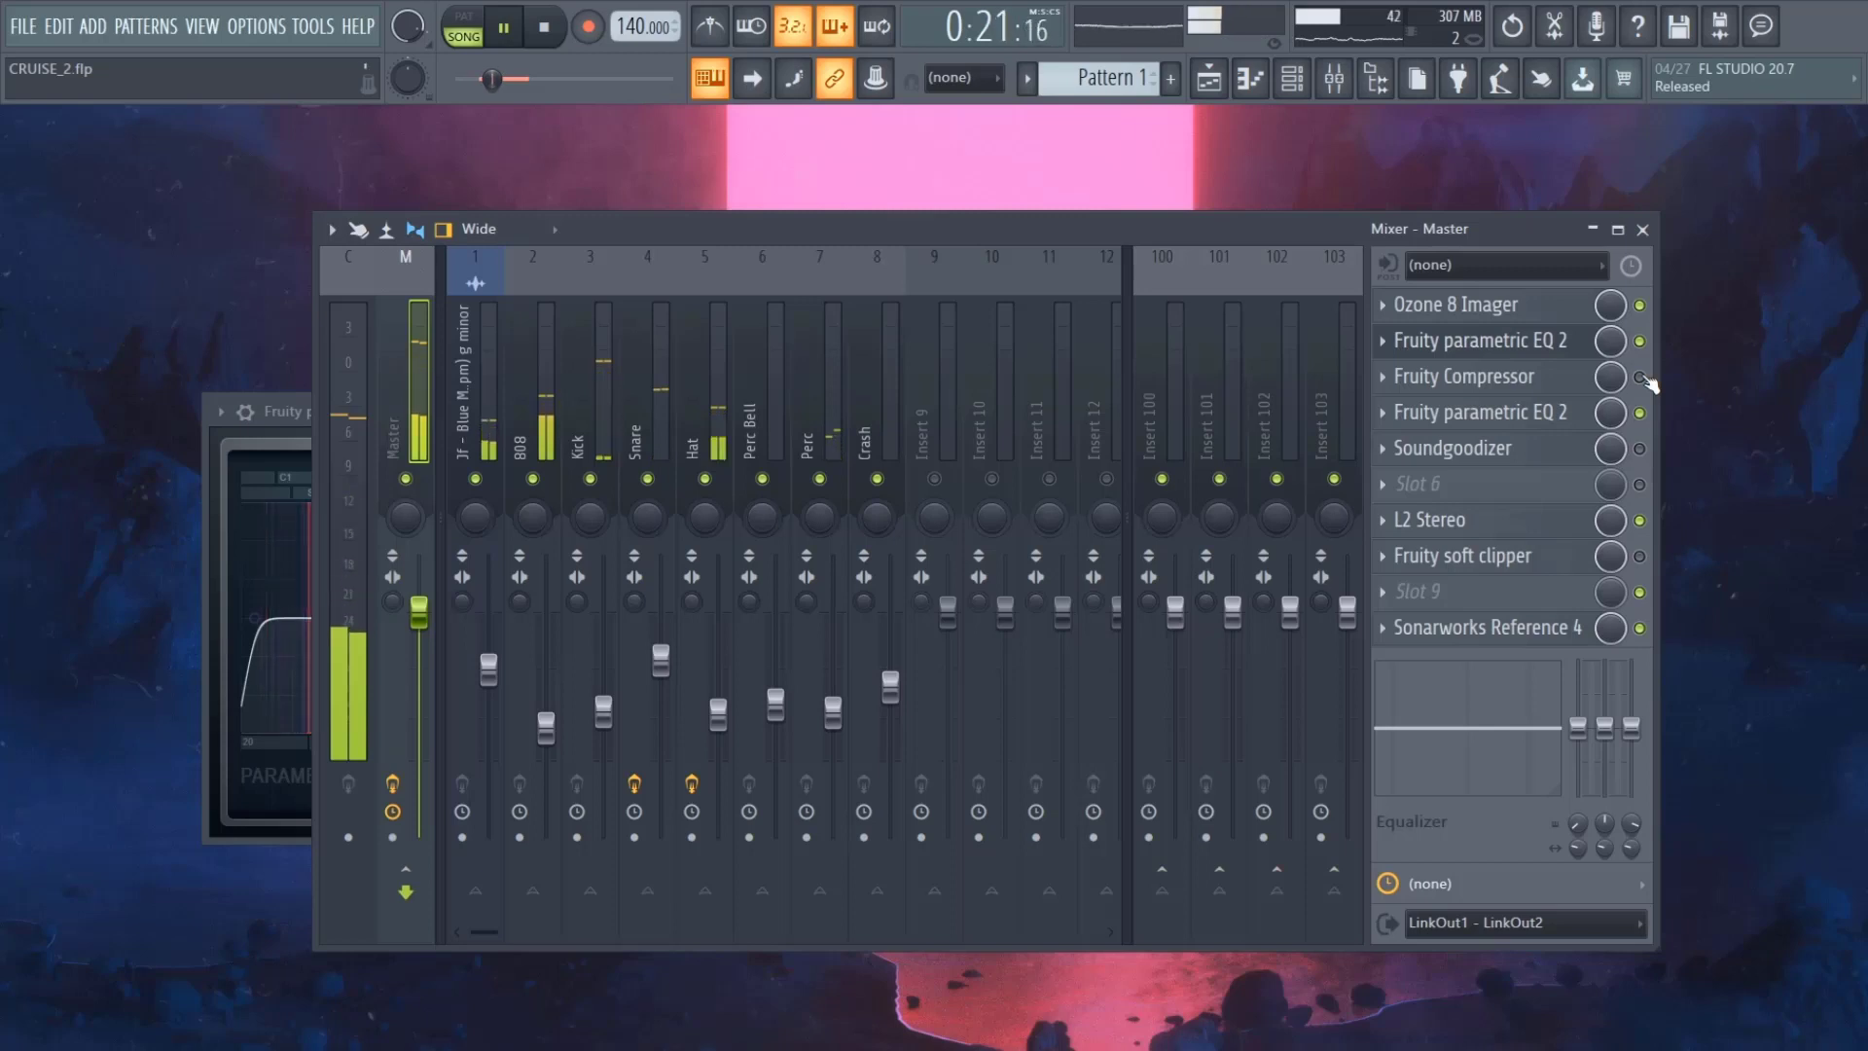
{"action": "left_click", "coordinate": [1641, 377]}
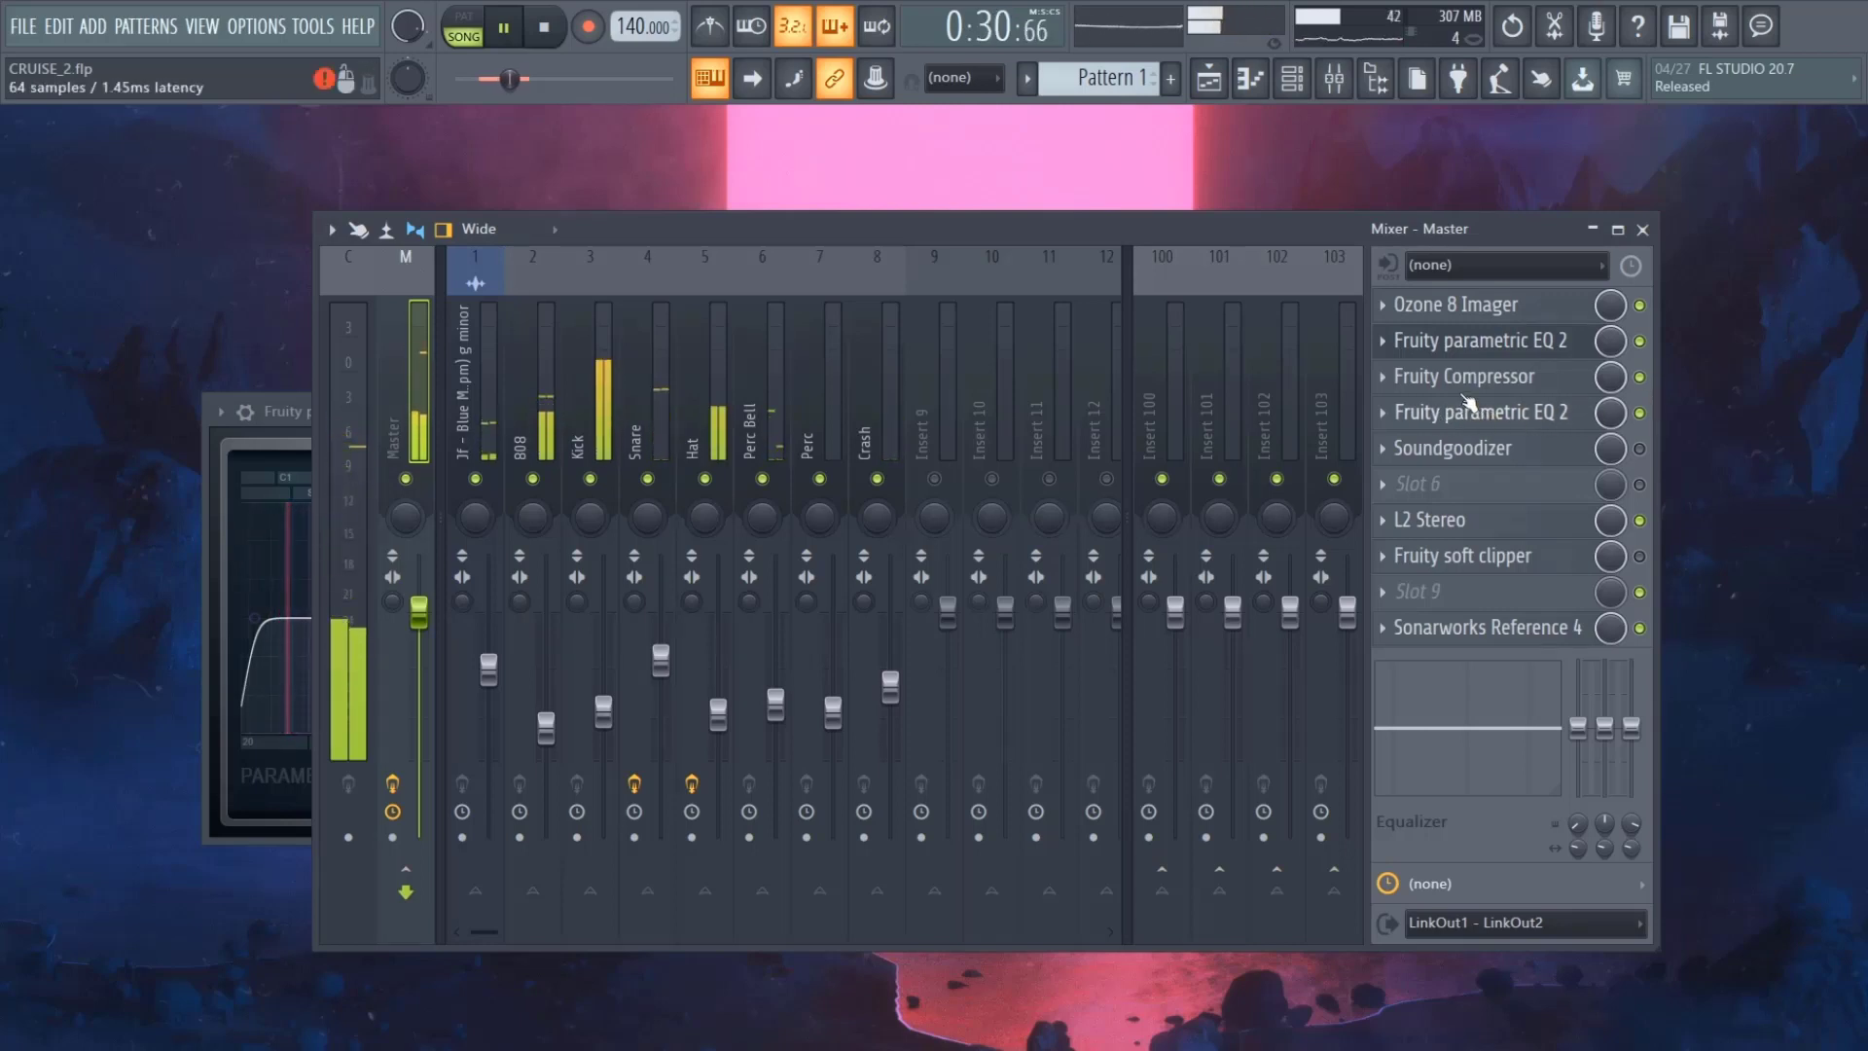
{"action": "key", "text": "space"}
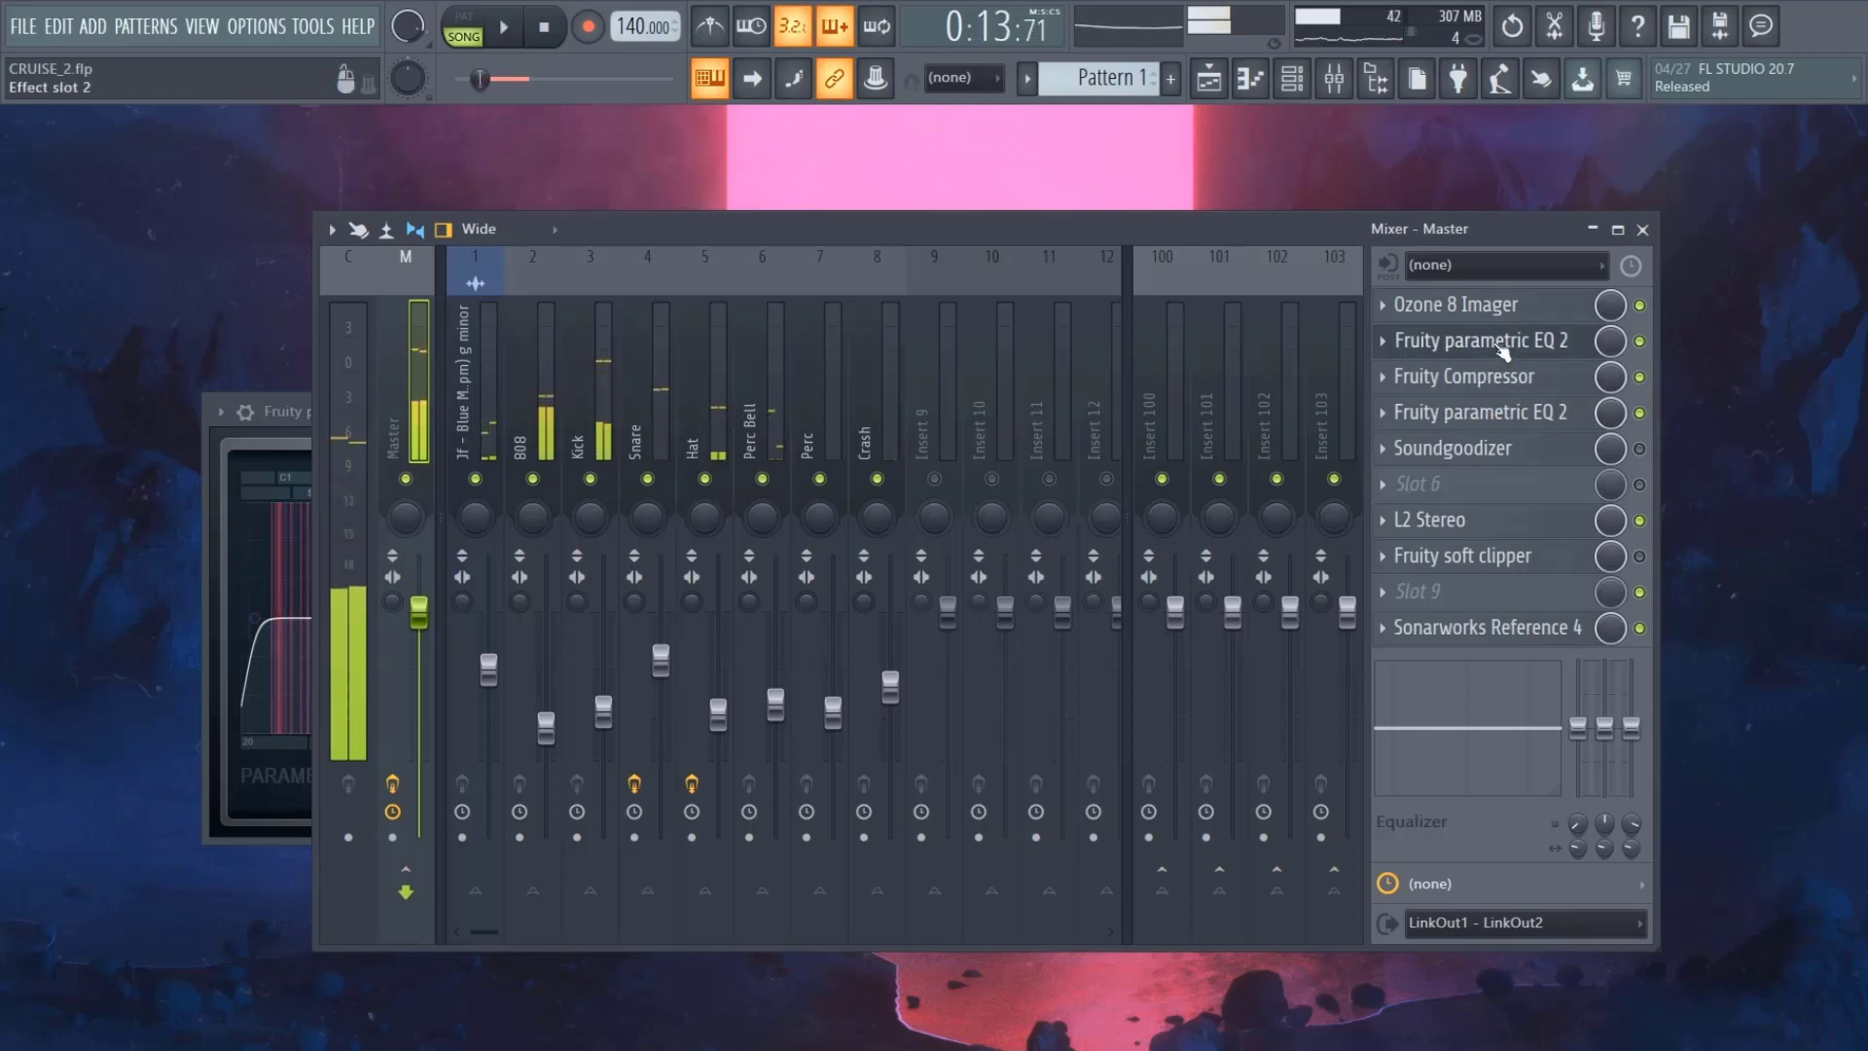
- Shorten the Fruity Compressor's release to 93 ms during playback, and check the mix with the compressor bypassed and enabled
{"action": "left_click", "coordinate": [1508, 378]}
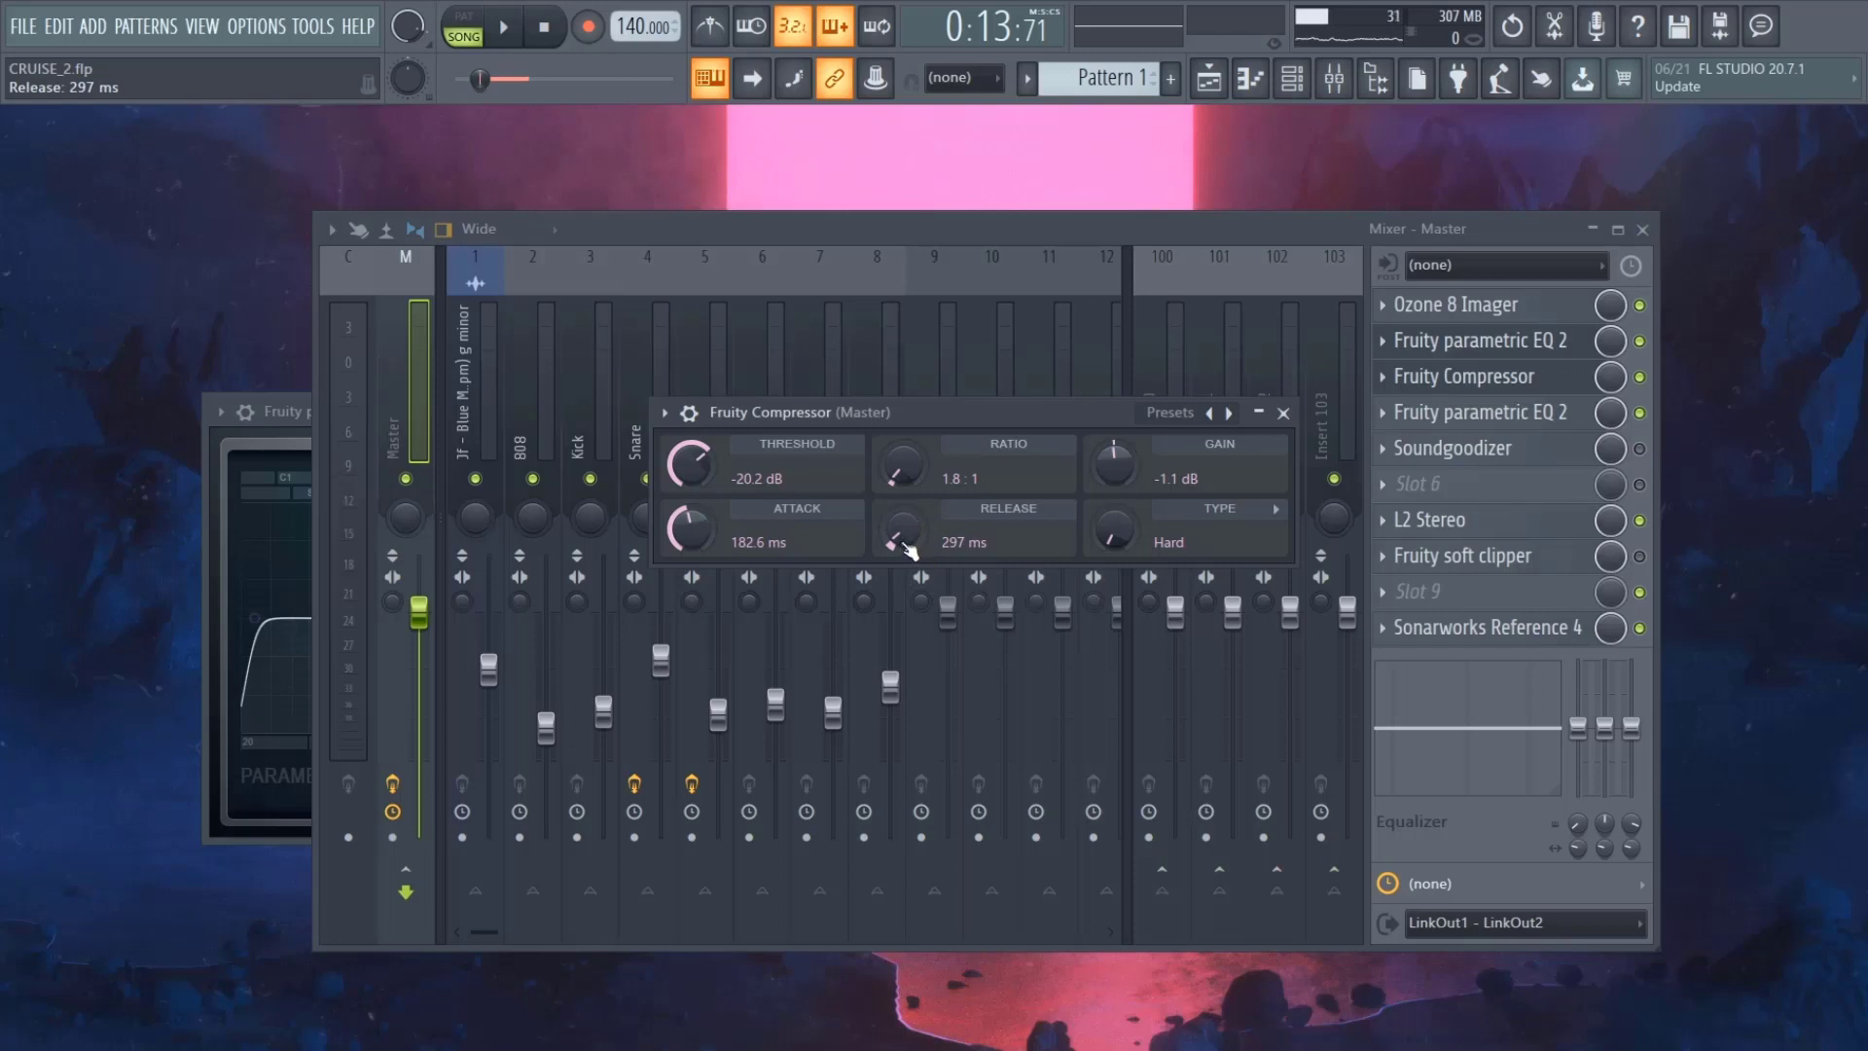
{"action": "key", "text": "space"}
{"action": "left_click_drag", "start_coordinate": [909, 551], "coordinate": [910, 560]}
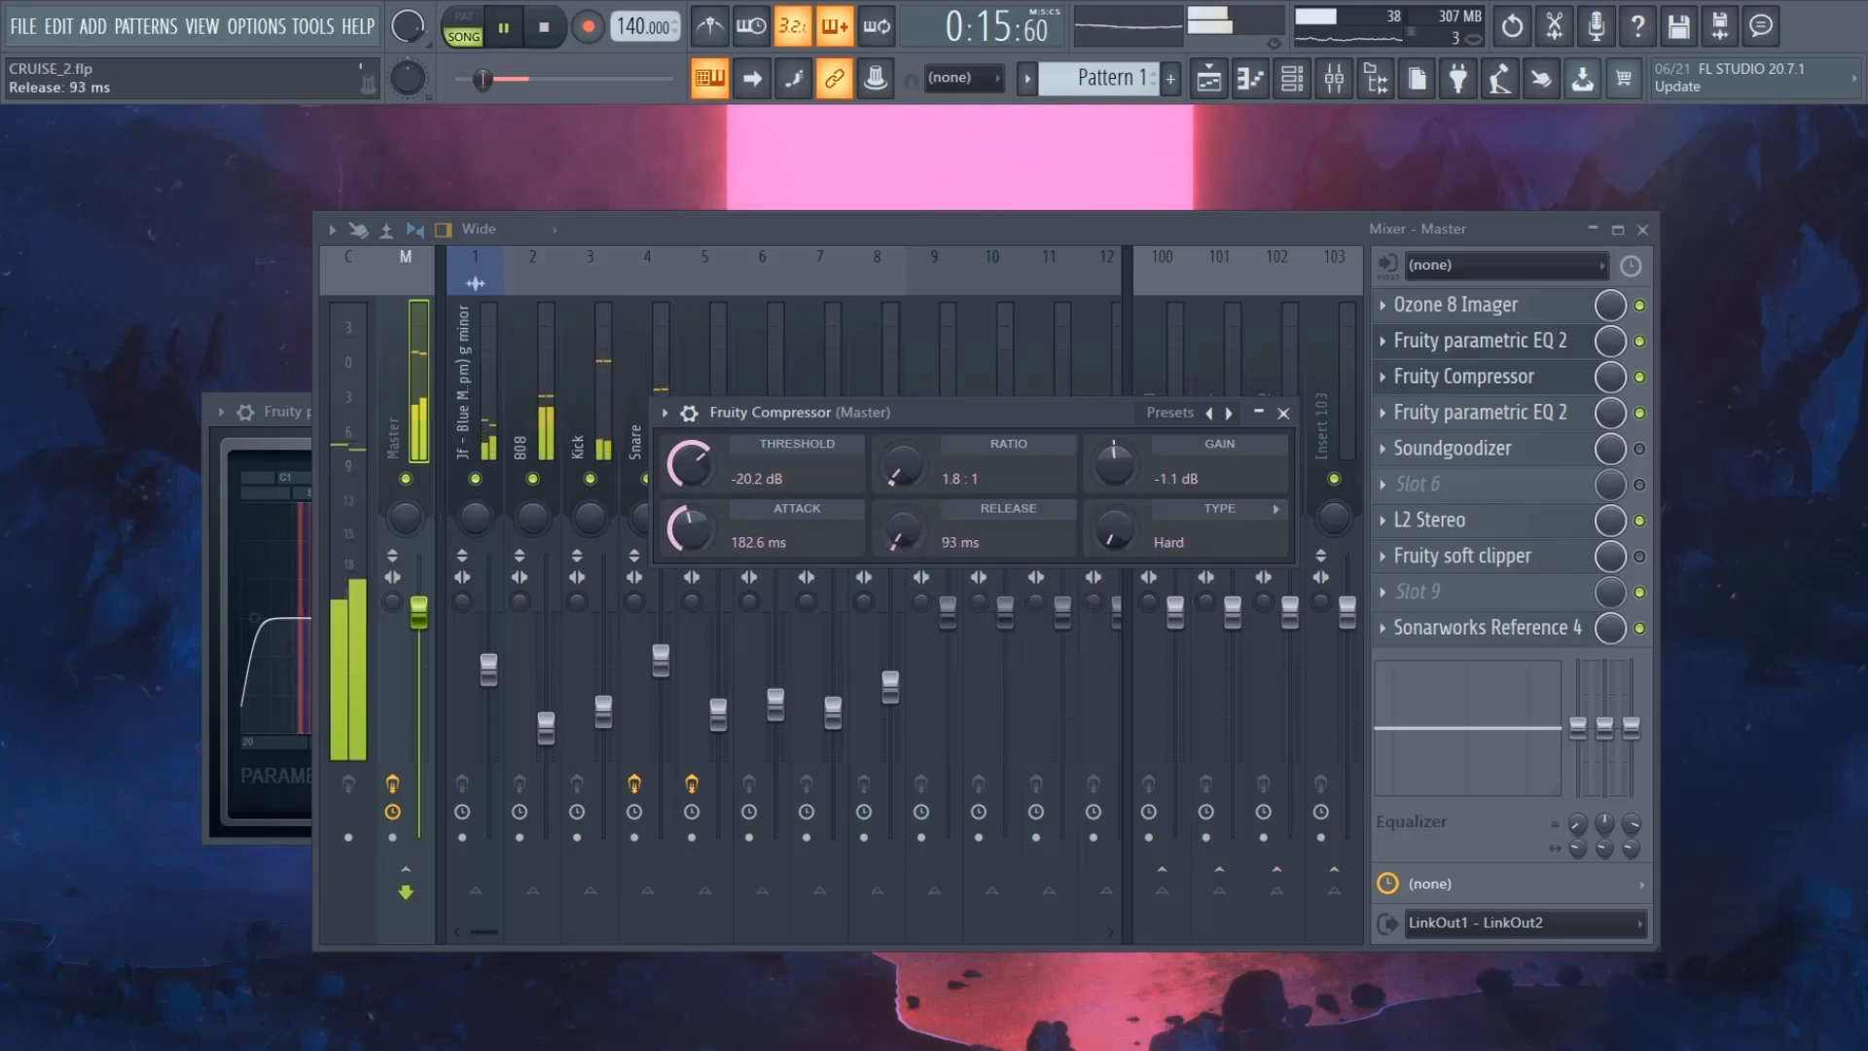
{"action": "left_click_drag", "start_coordinate": [903, 533], "coordinate": [902, 545]}
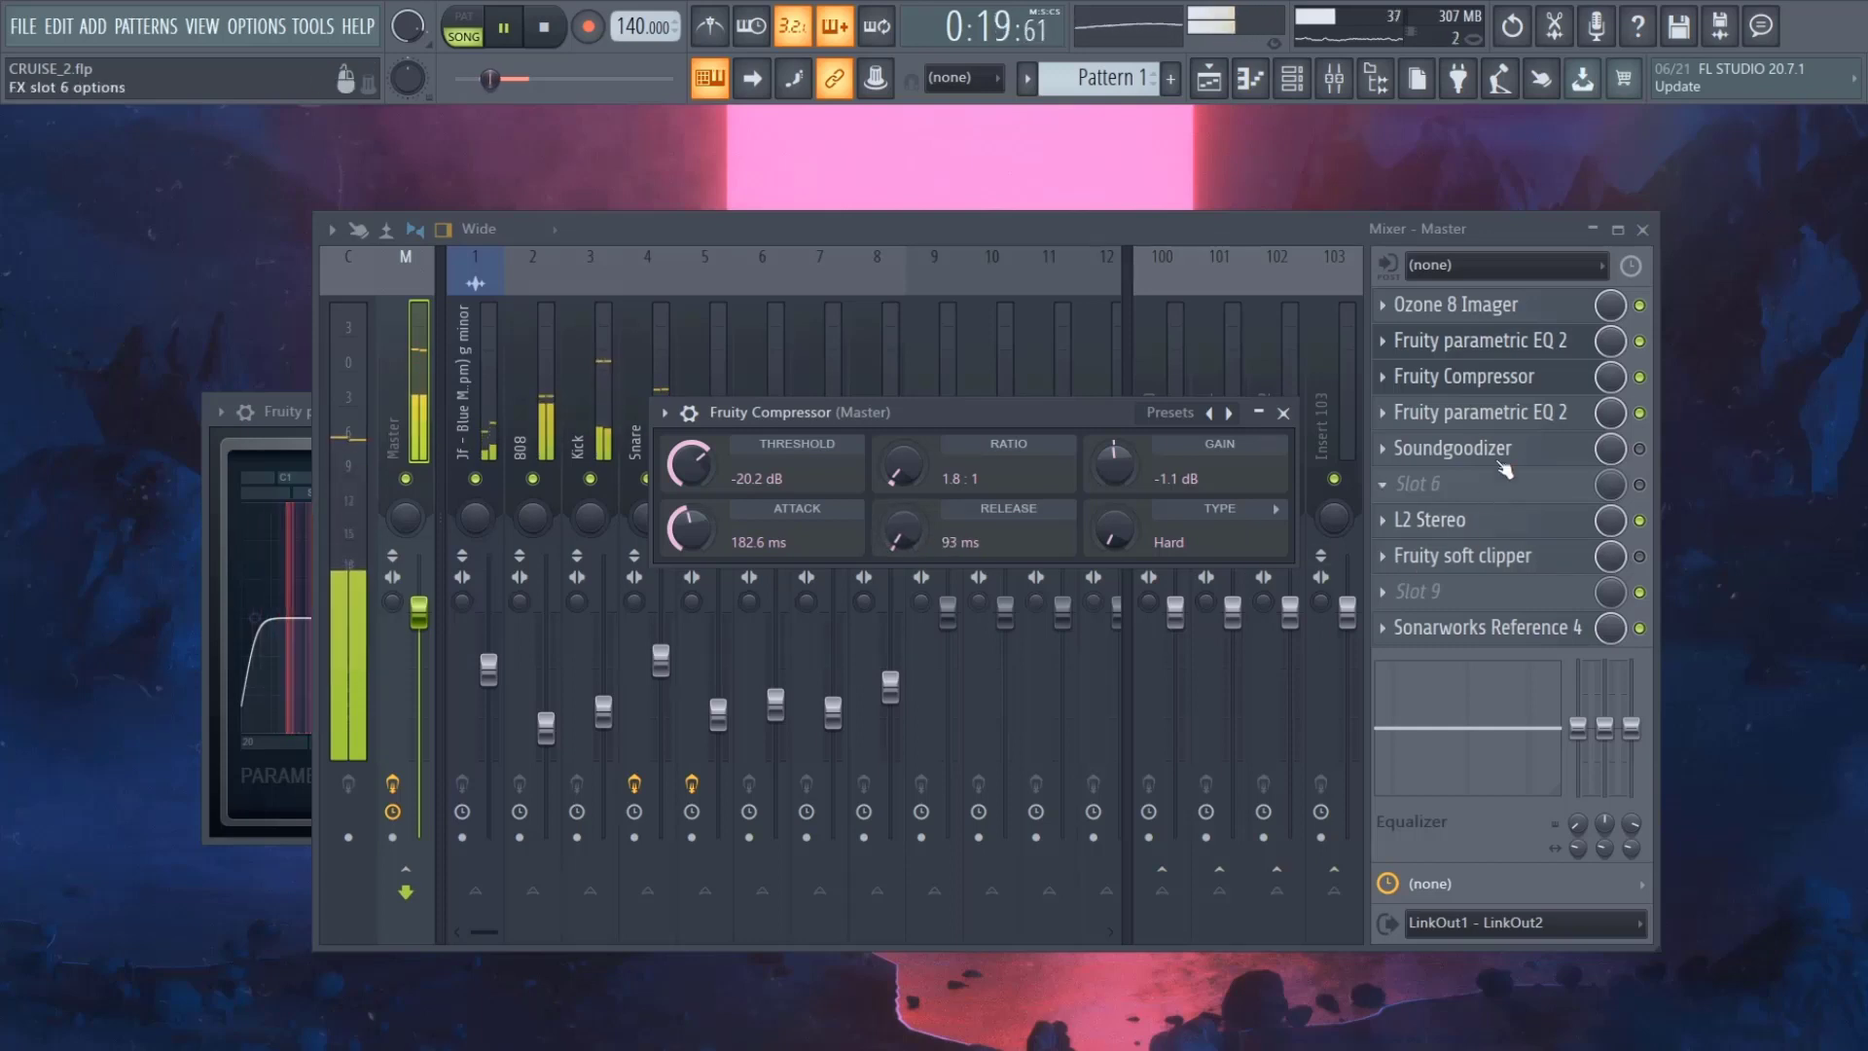
{"action": "left_click", "coordinate": [1639, 377]}
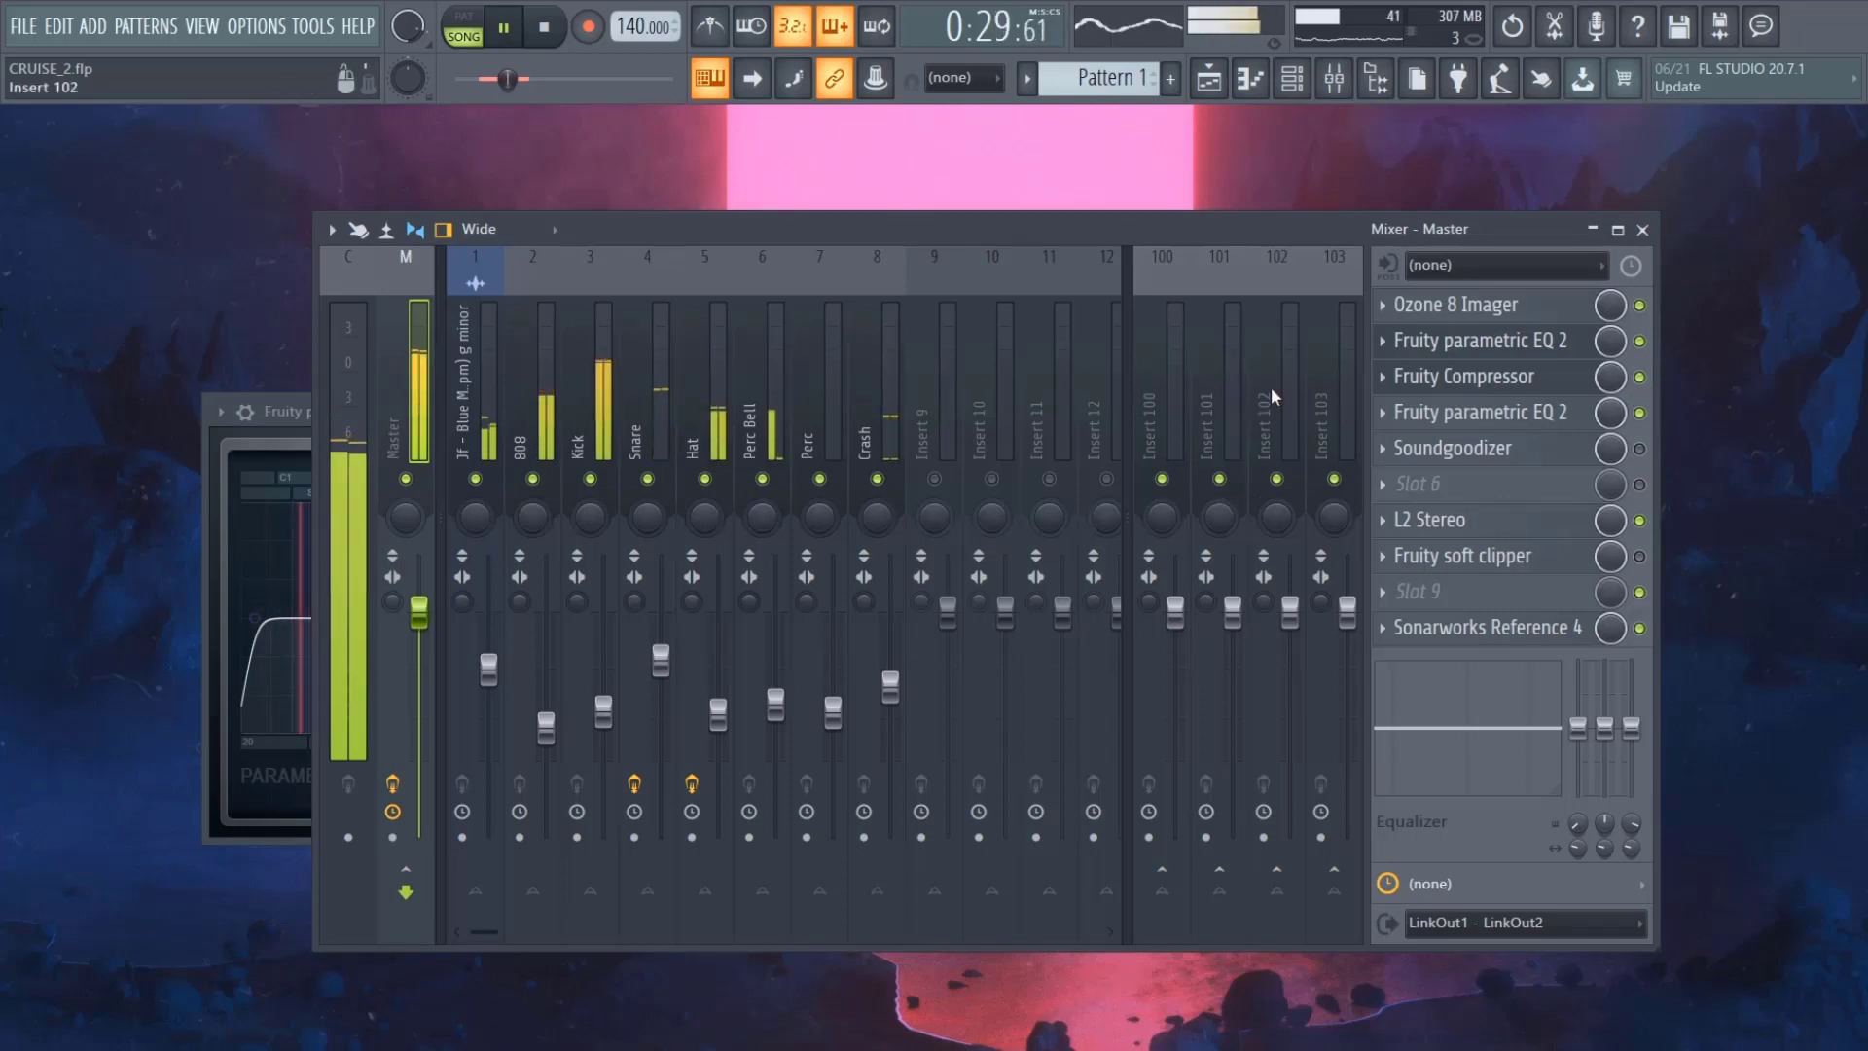
{"action": "key", "text": "space"}
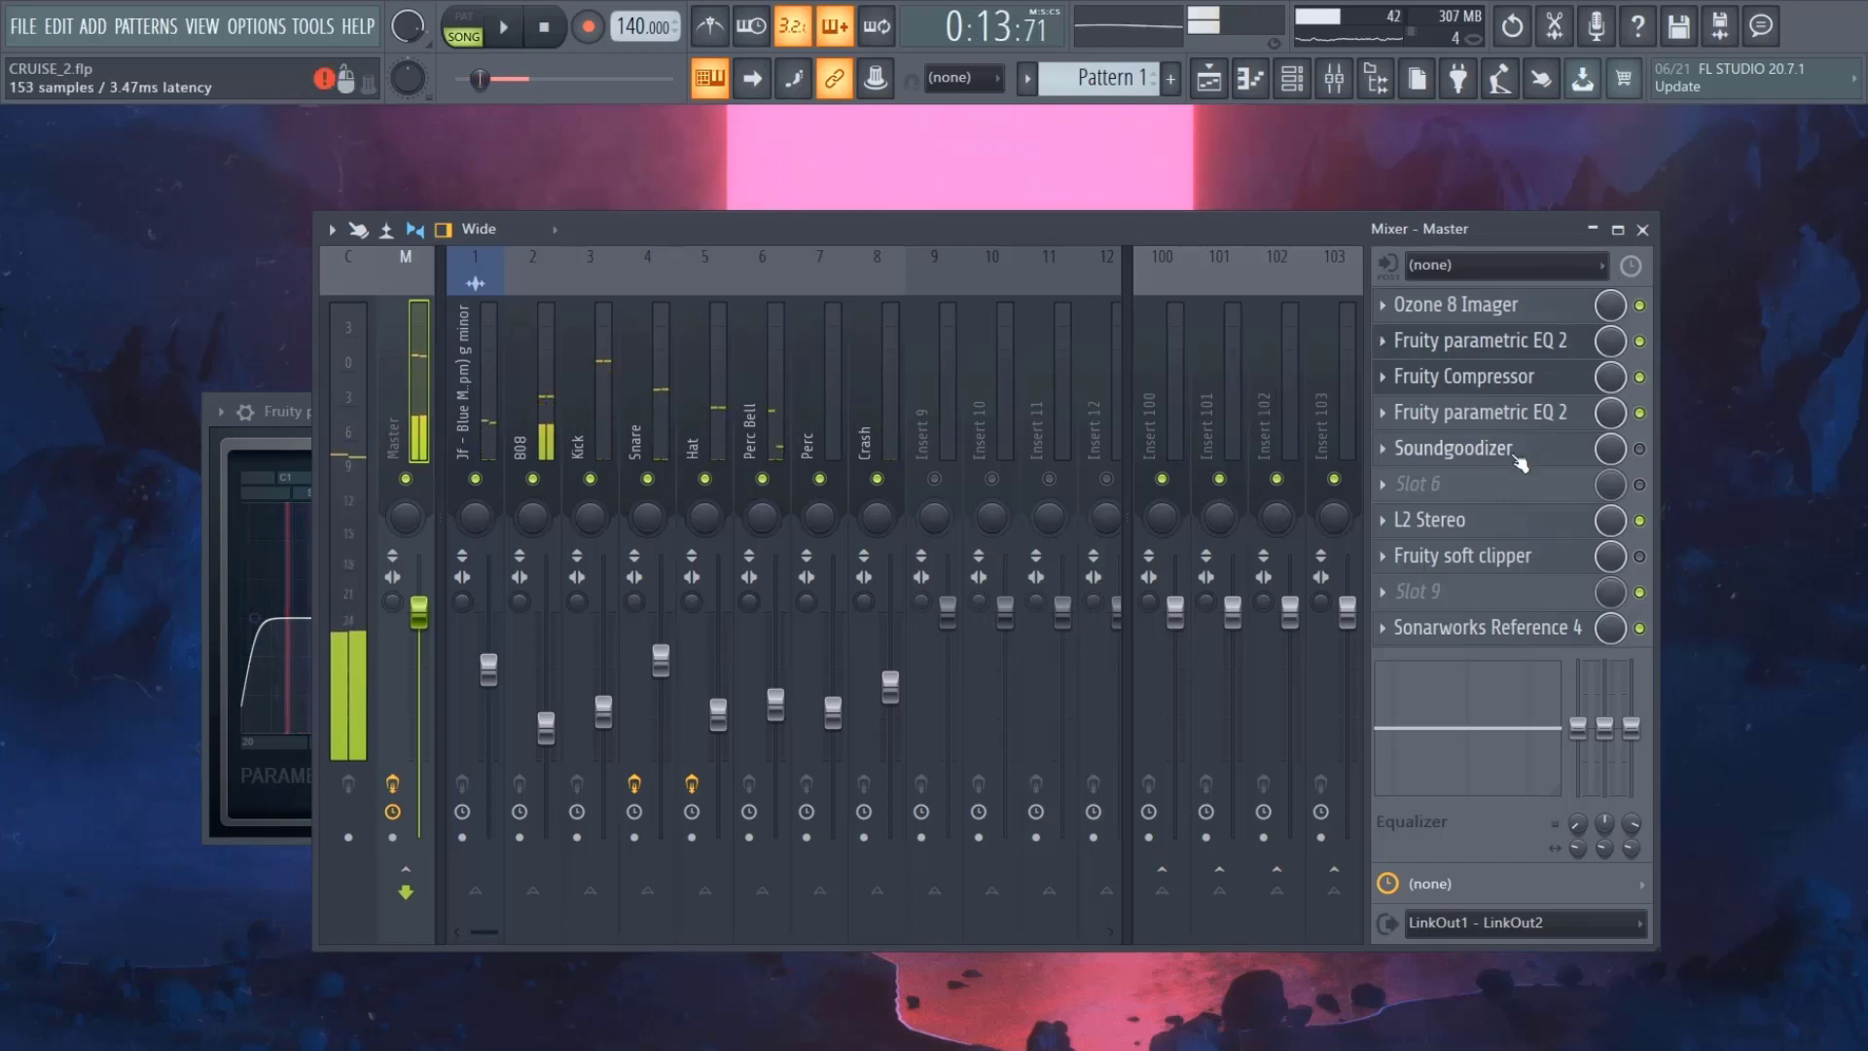
- Inspect the Master's second Fruity parametric EQ 2, and play the song to compare the mix with this EQ bypassed and enabled
{"action": "left_click", "coordinate": [1527, 413]}
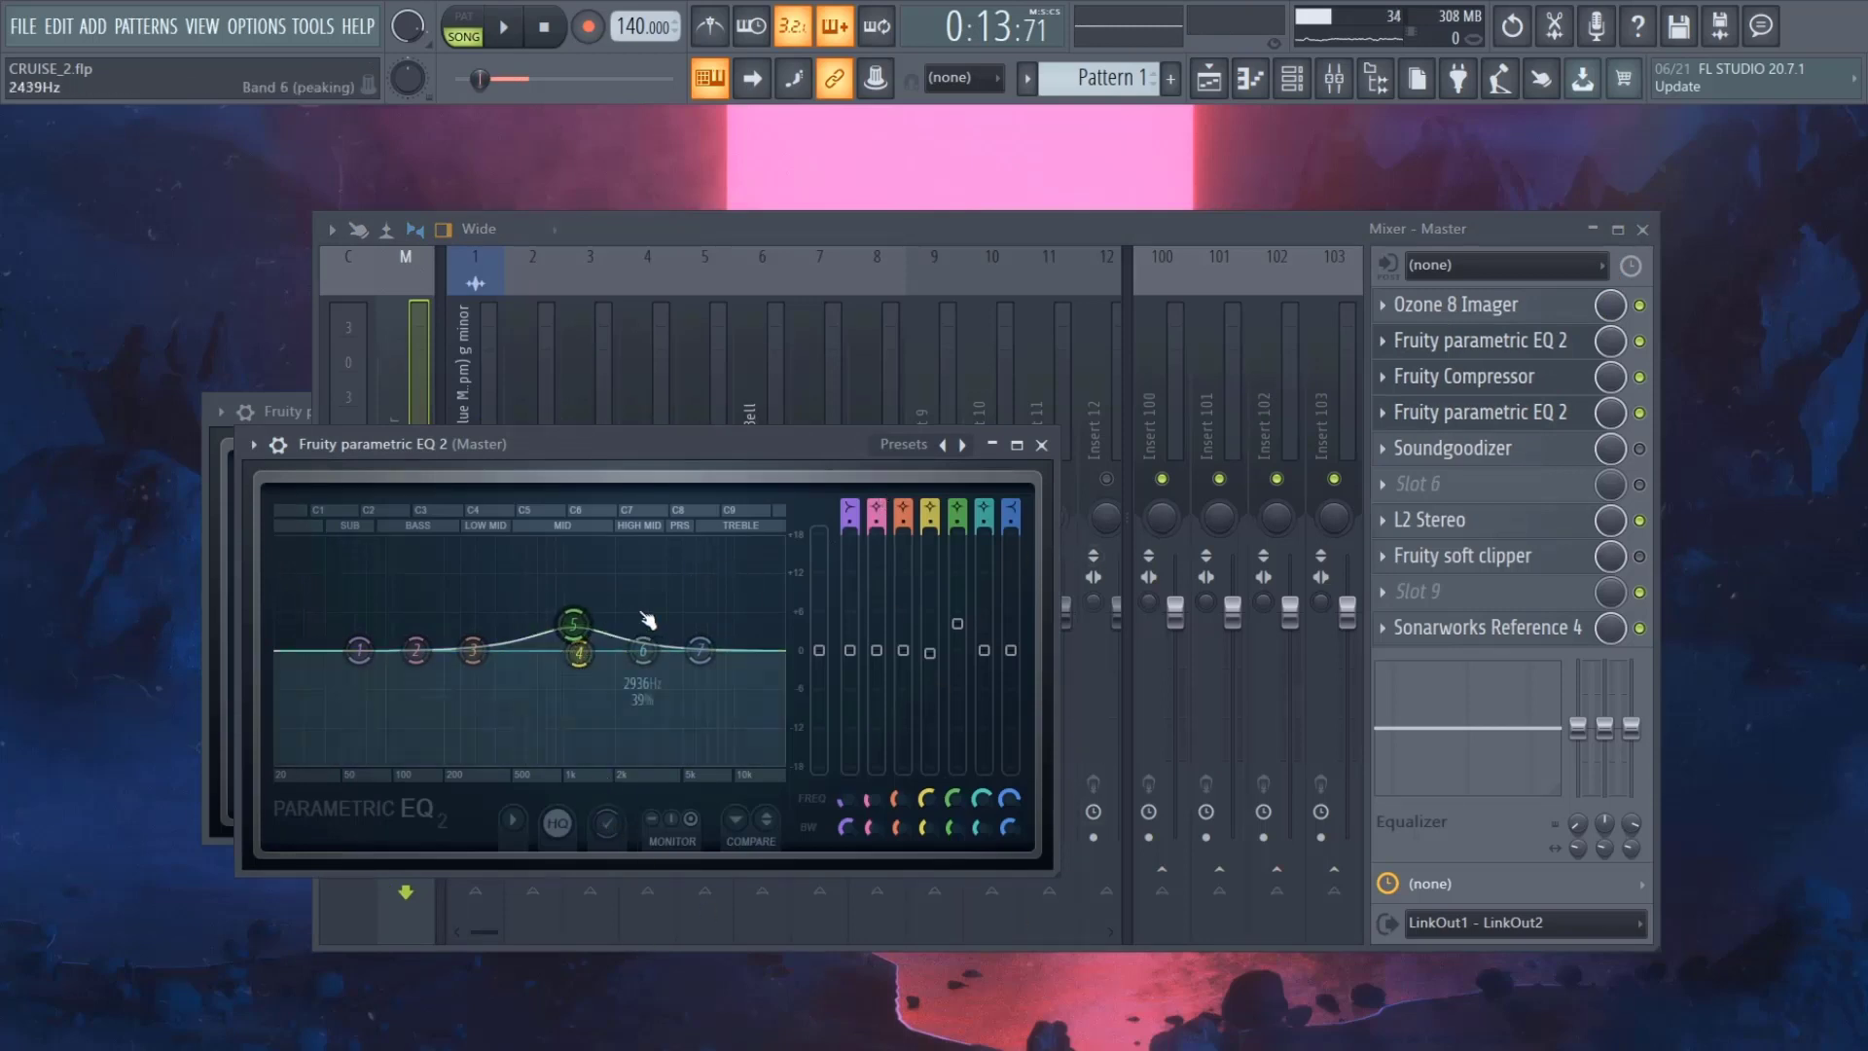
{"action": "key", "text": "space"}
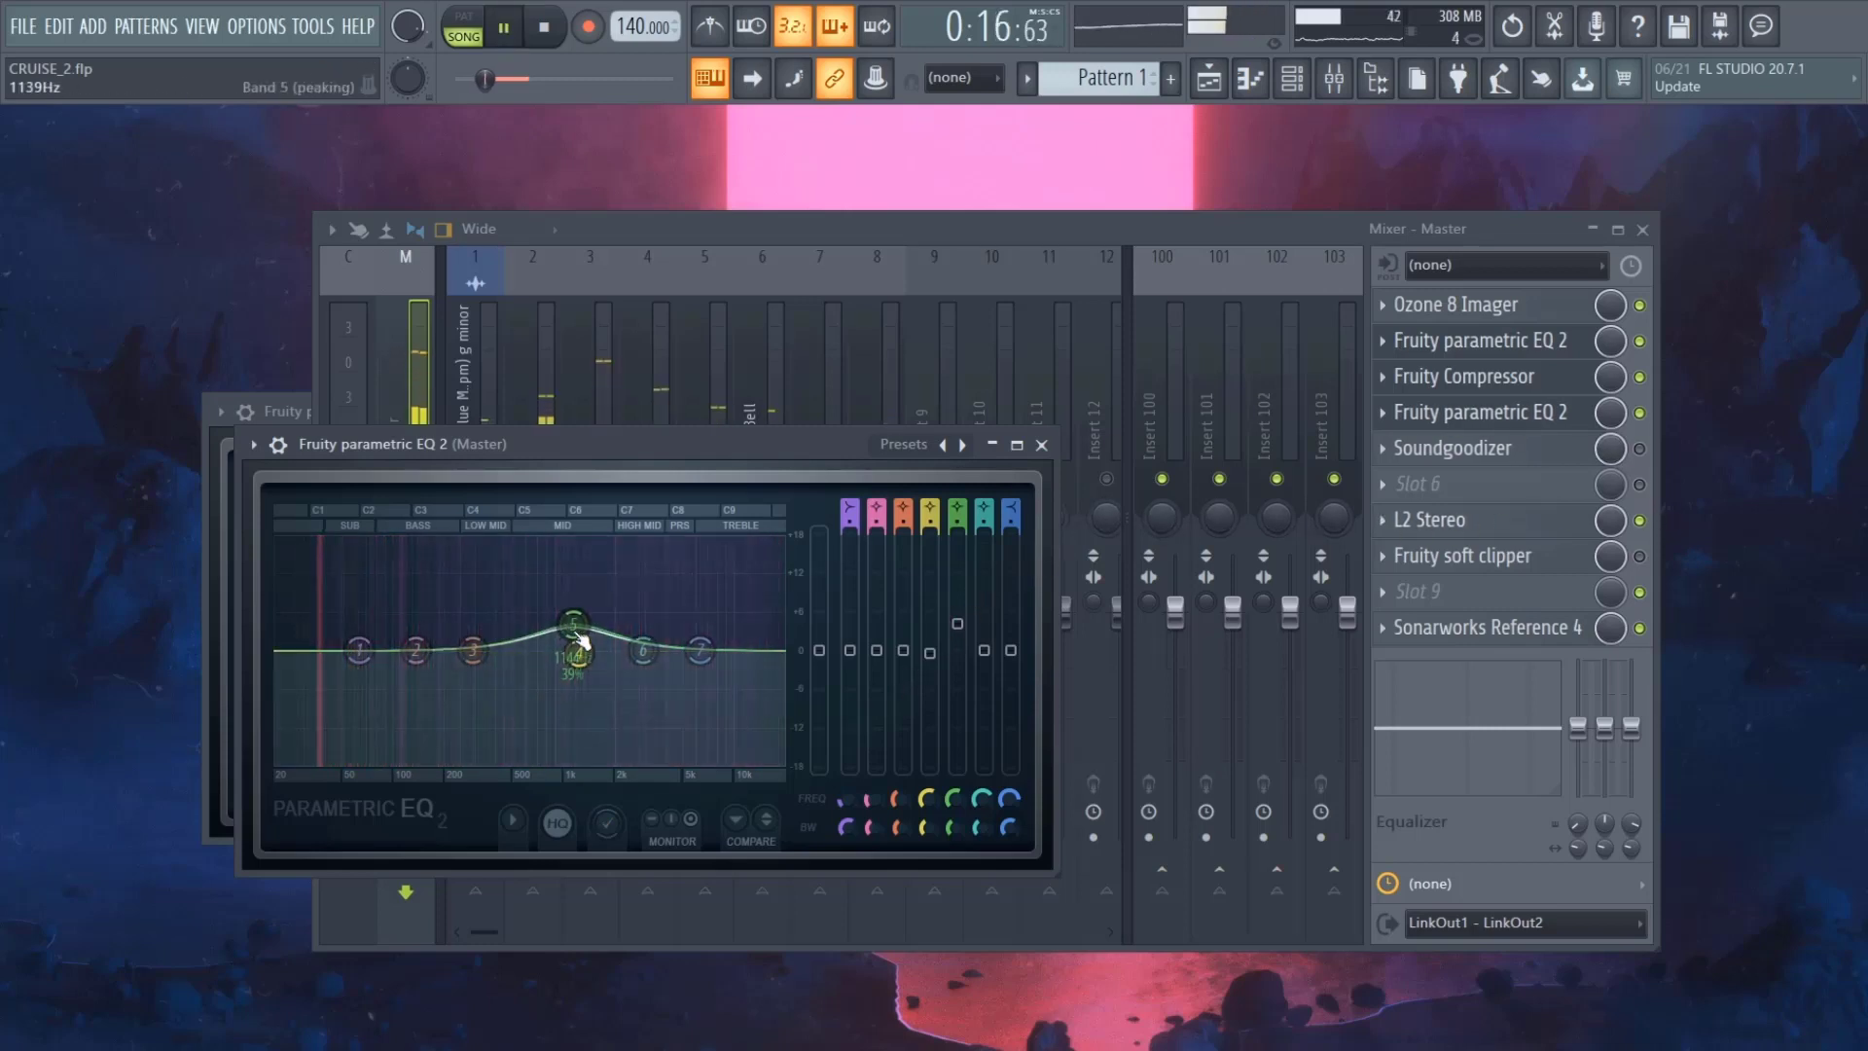
{"action": "left_click", "coordinate": [1041, 445]}
{"action": "left_click", "coordinate": [1639, 414]}
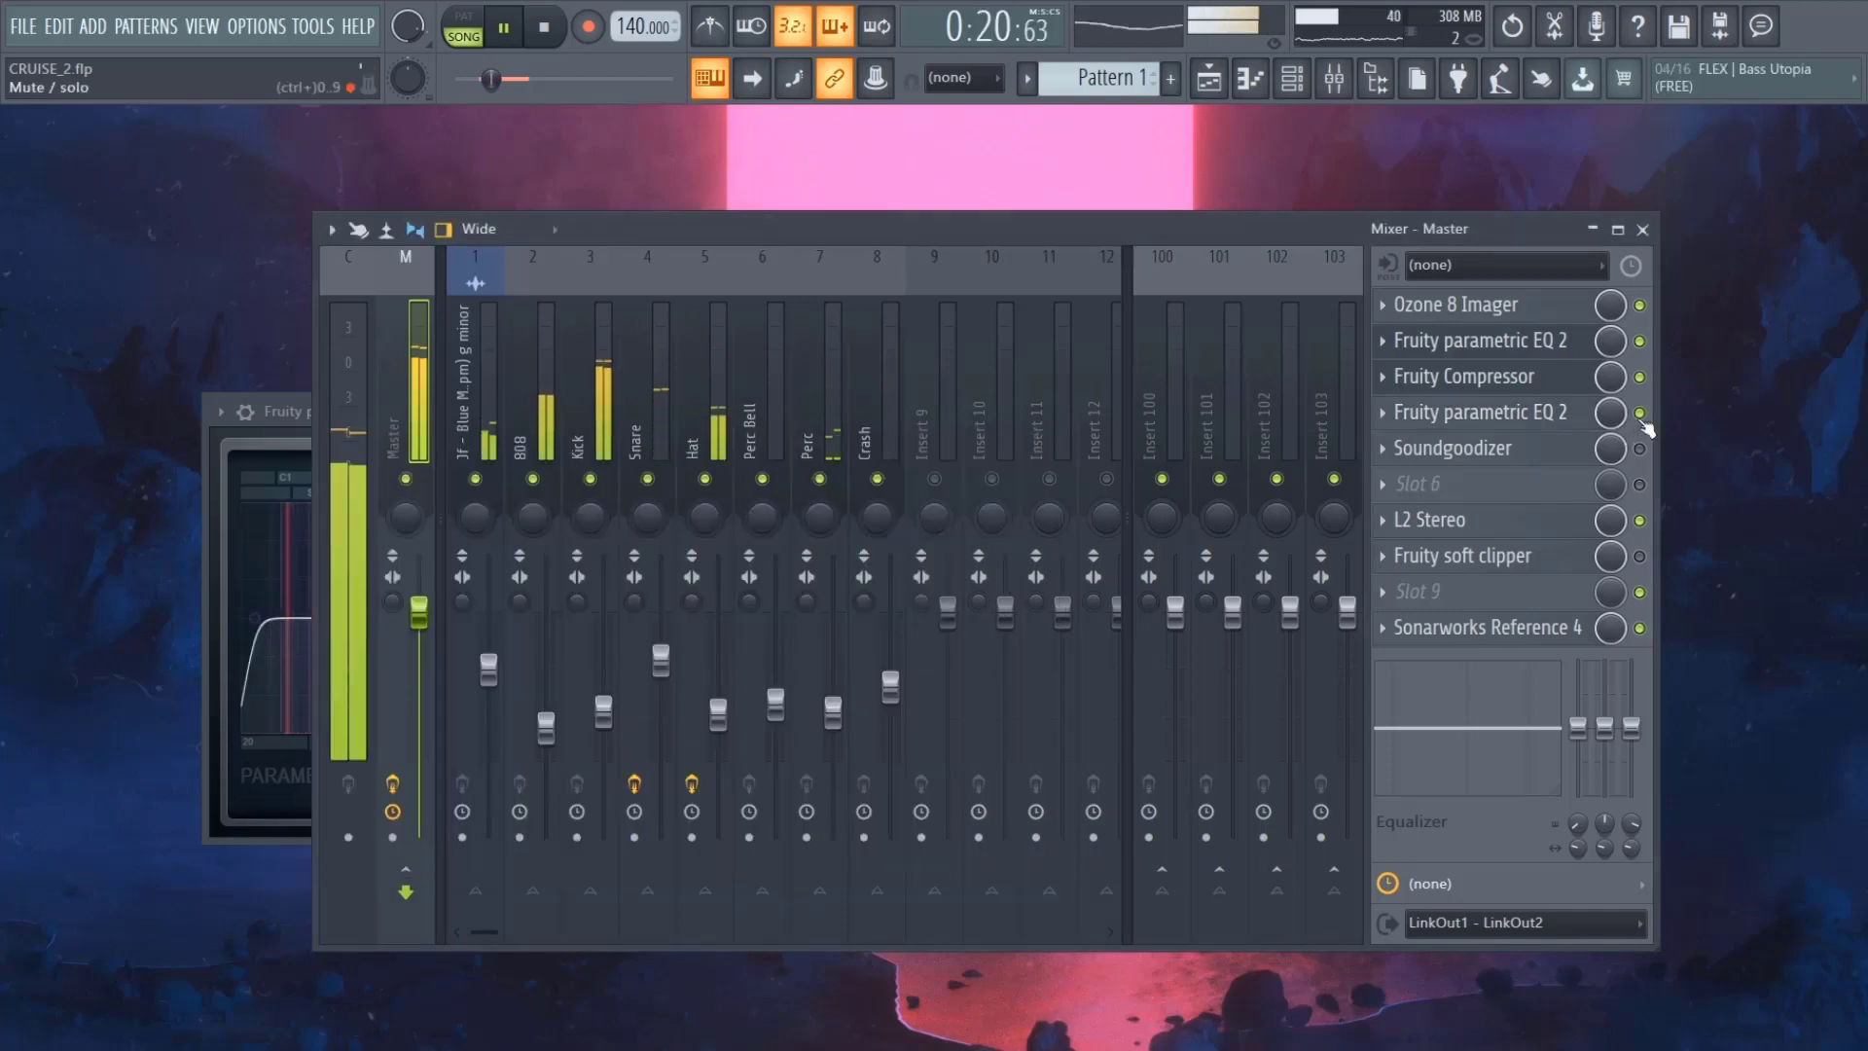
{"action": "key", "text": "space"}
{"action": "key", "text": "space"}
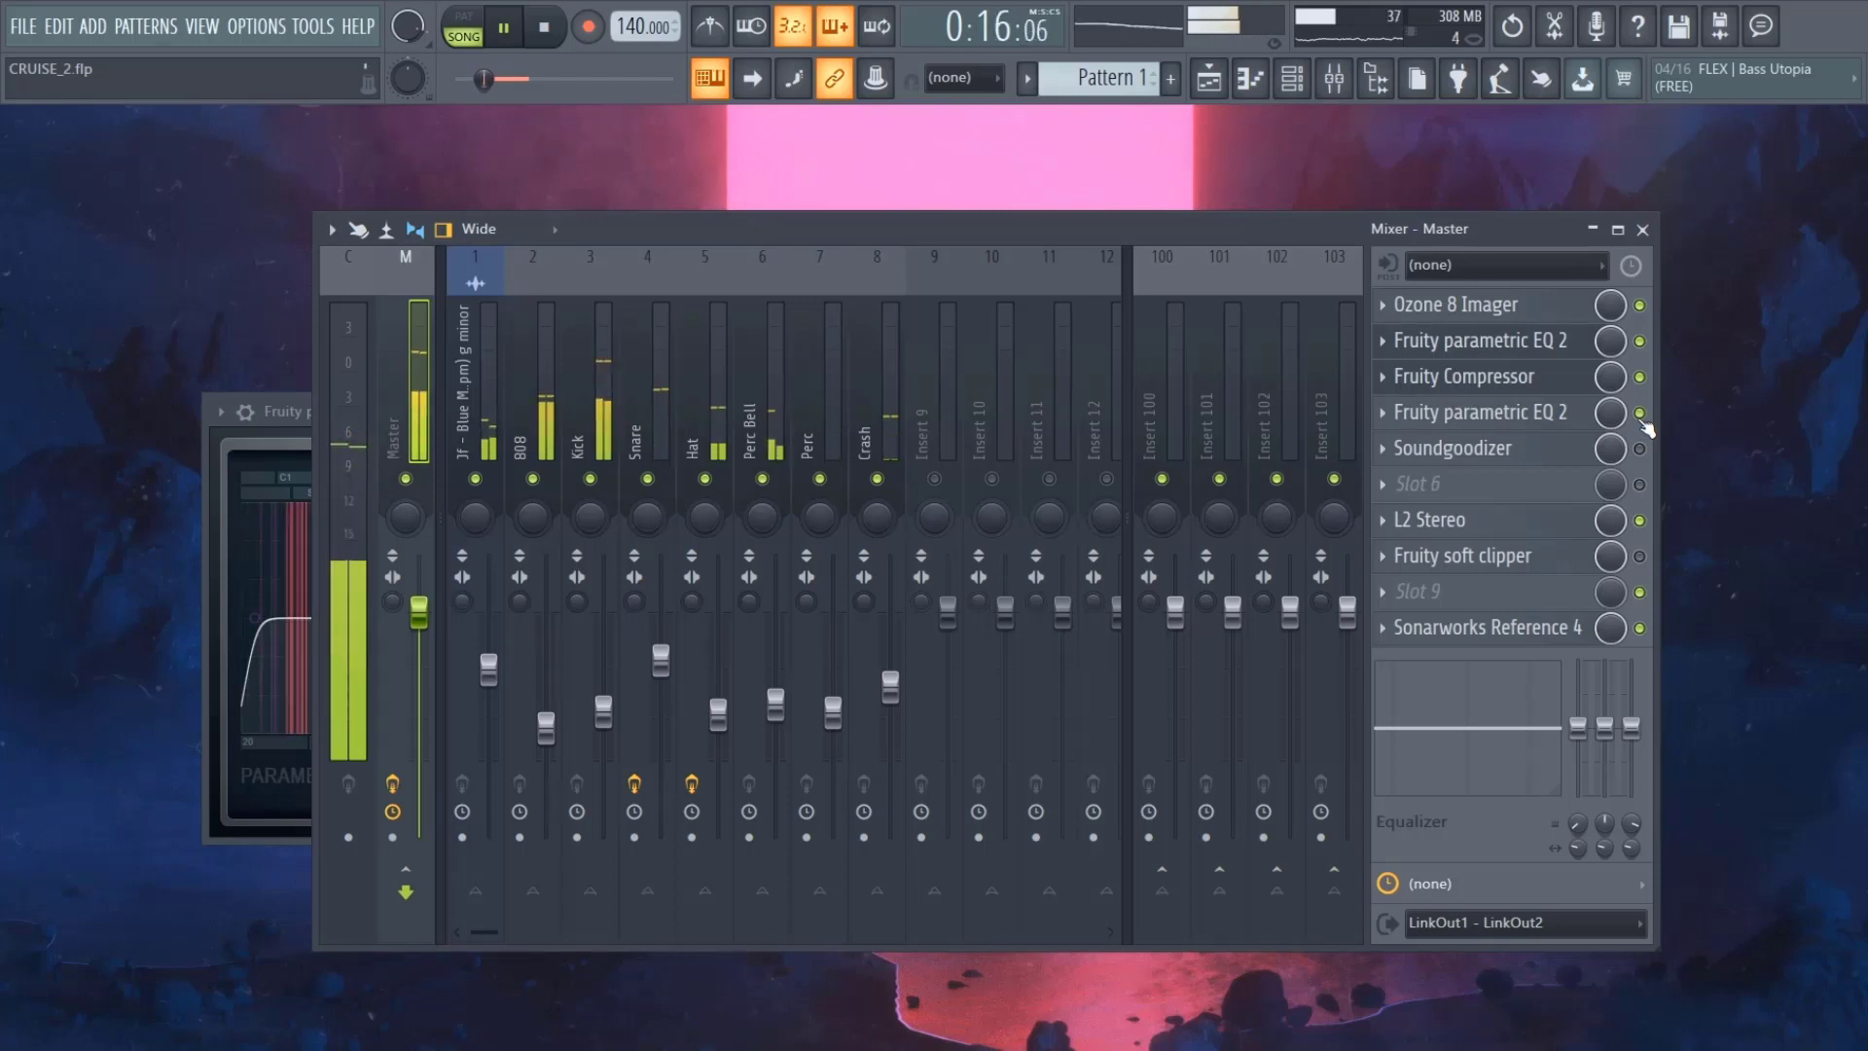
{"action": "left_click", "coordinate": [1640, 415]}
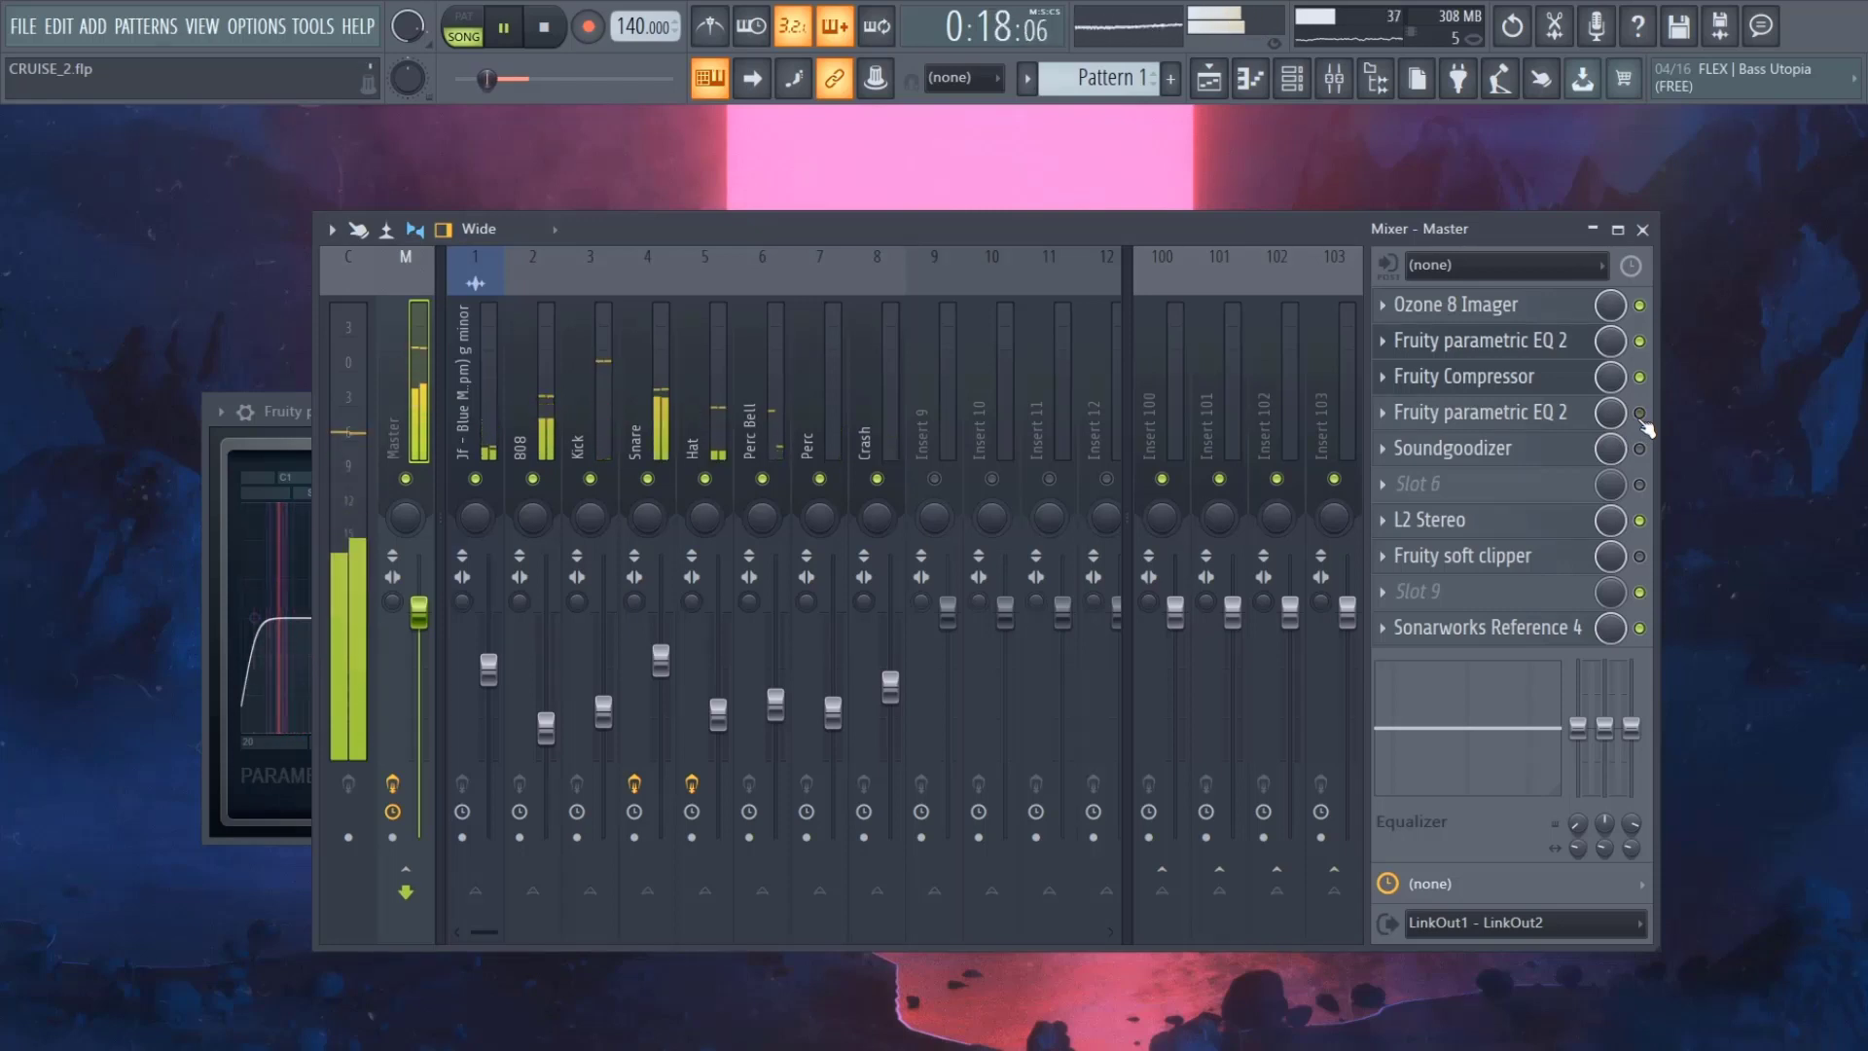
{"action": "left_click", "coordinate": [1640, 415]}
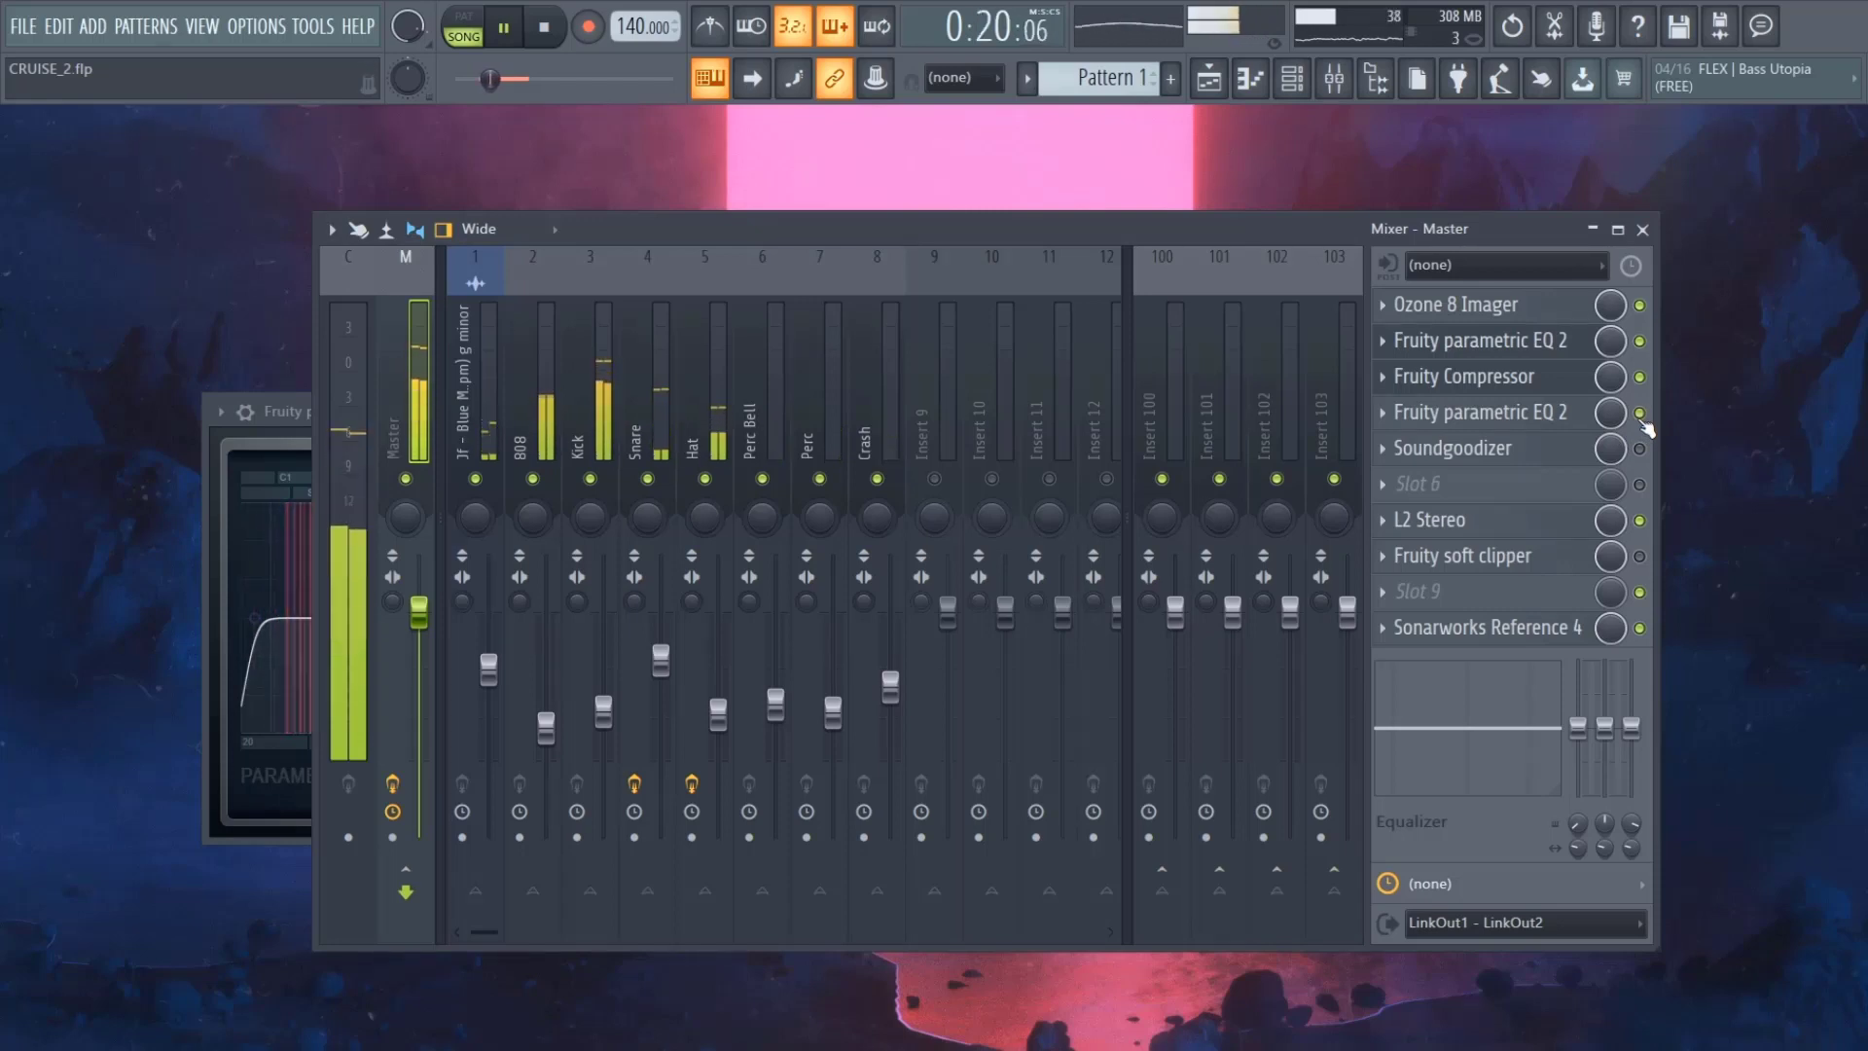
{"action": "key", "text": "space"}
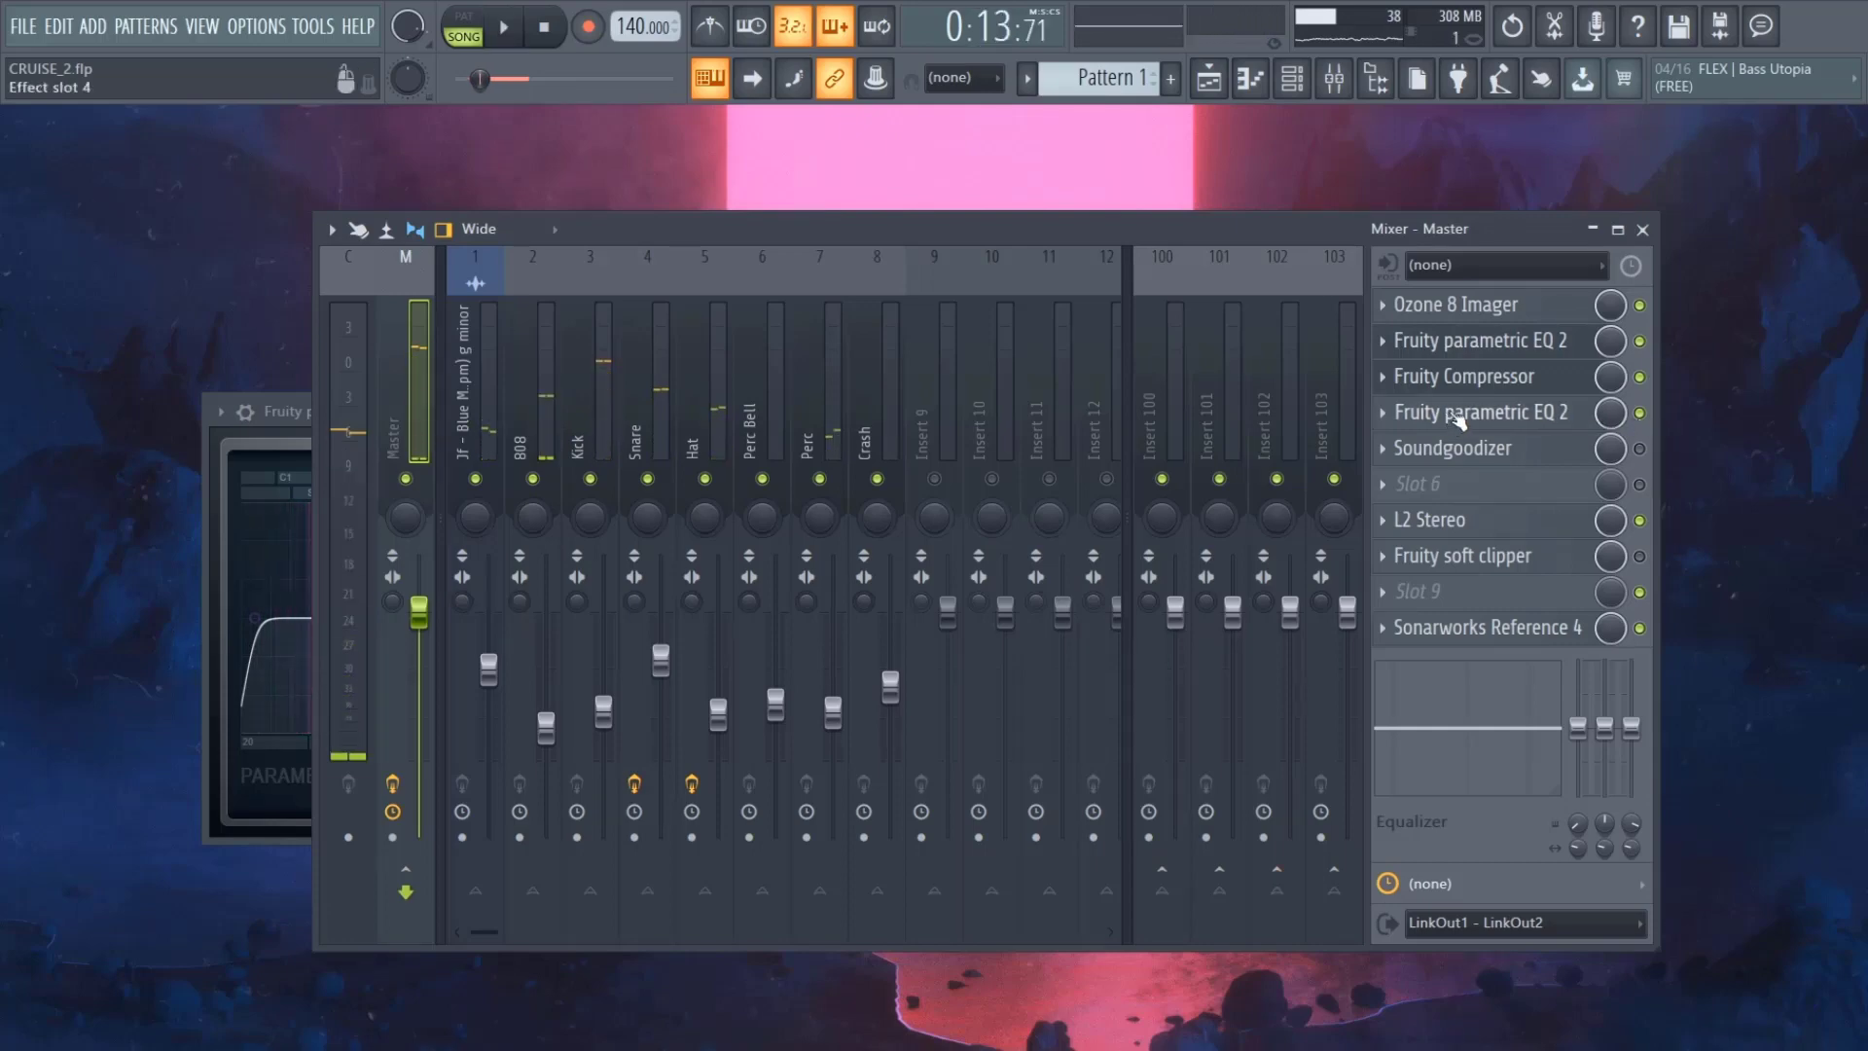
- In the Master's second Fruity parametric EQ 2, move band 6 to 12765 Hz with a 4.6 dB boost and 14% width
{"action": "left_click", "coordinate": [1459, 420]}
{"action": "mouse_move", "coordinate": [638, 671]}
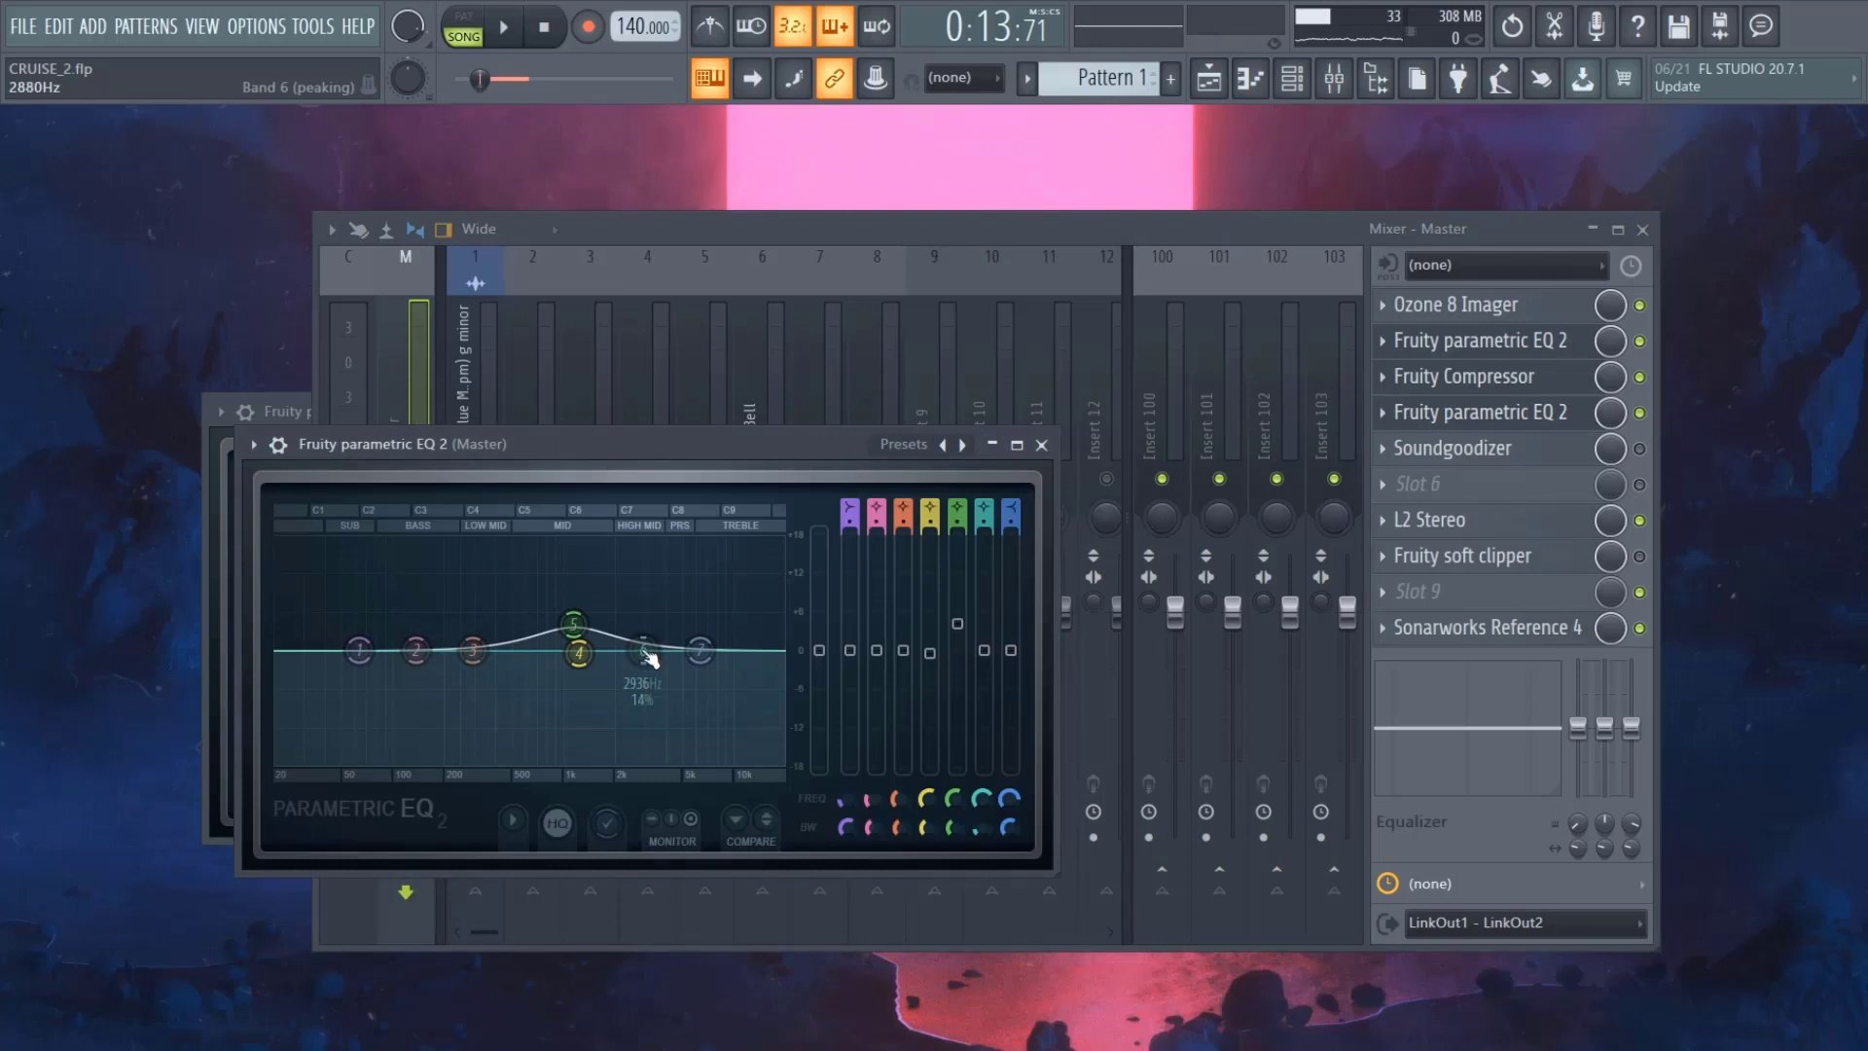
{"action": "left_click_drag", "start_coordinate": [647, 658], "coordinate": [752, 606]}
{"action": "key", "text": "space"}
{"action": "left_click_drag", "start_coordinate": [984, 605], "coordinate": [983, 620]}
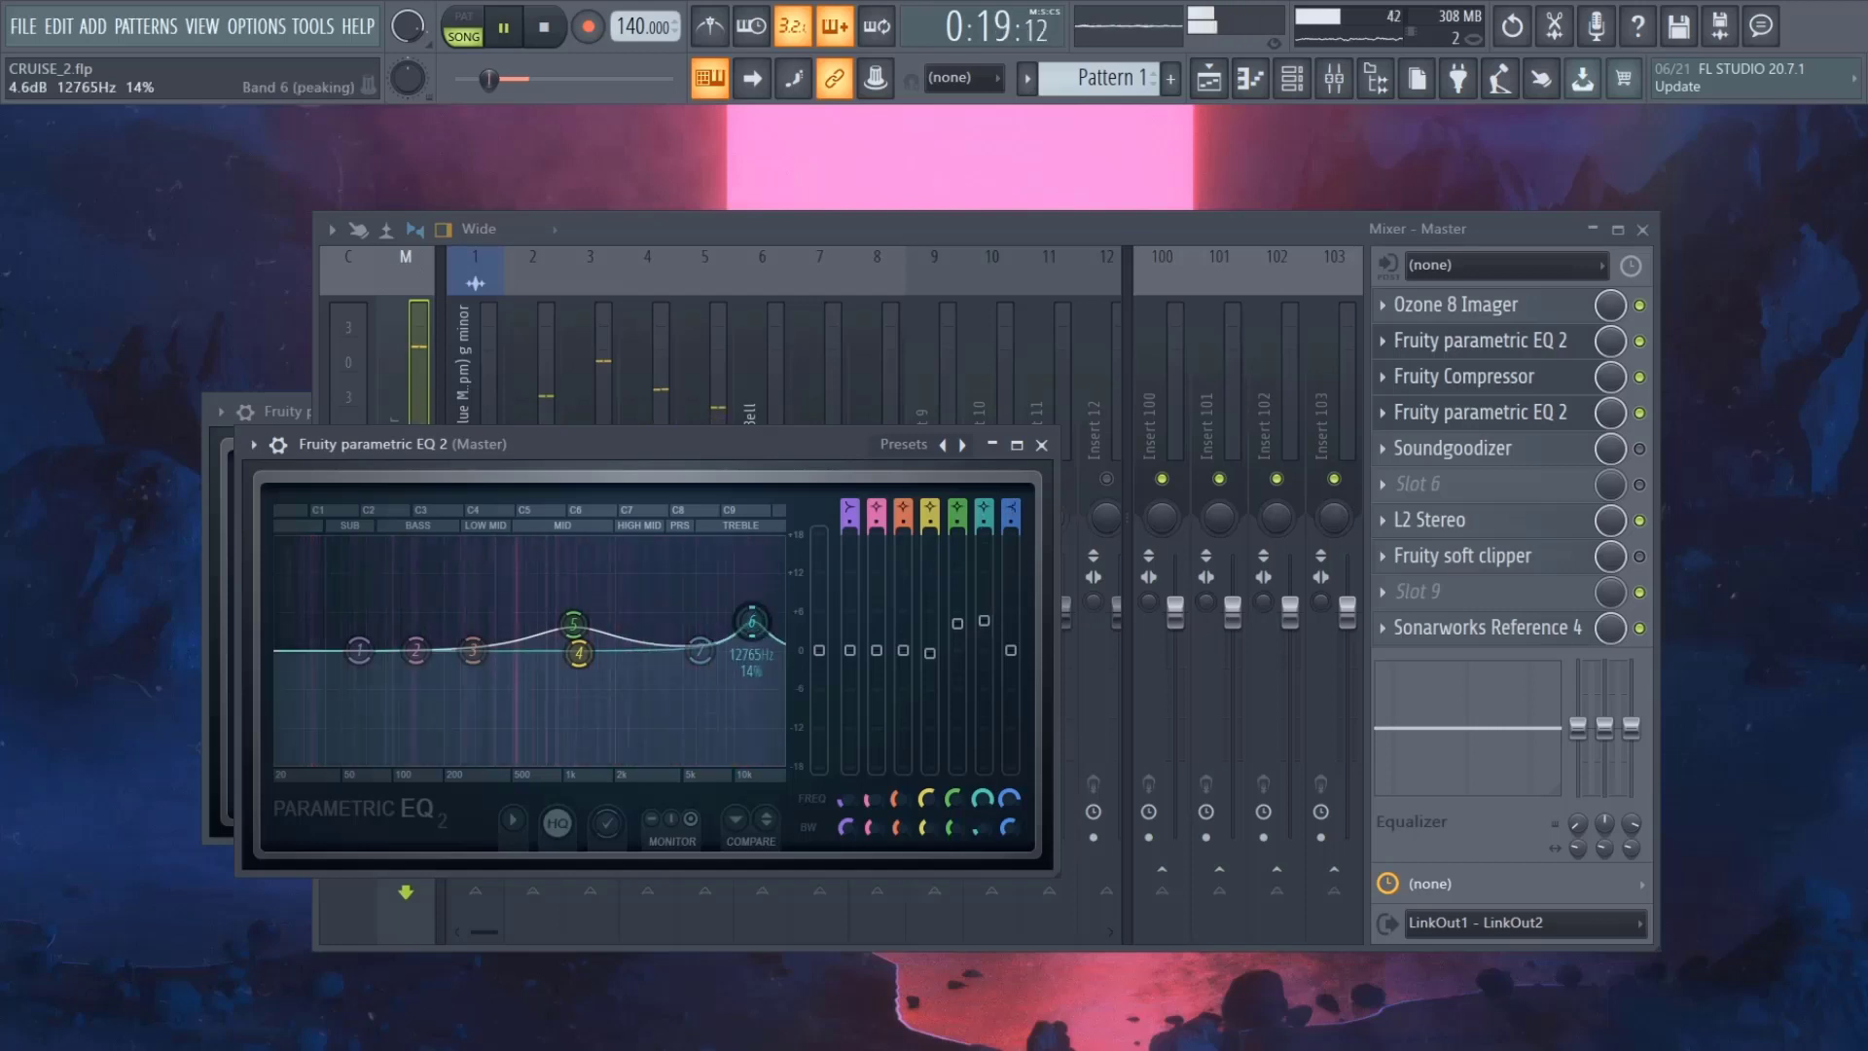
- Compare the playing mix with the second Fruity parametric EQ 2 bypassed and enabled, and reopen its settings
{"action": "left_click", "coordinate": [1640, 413]}
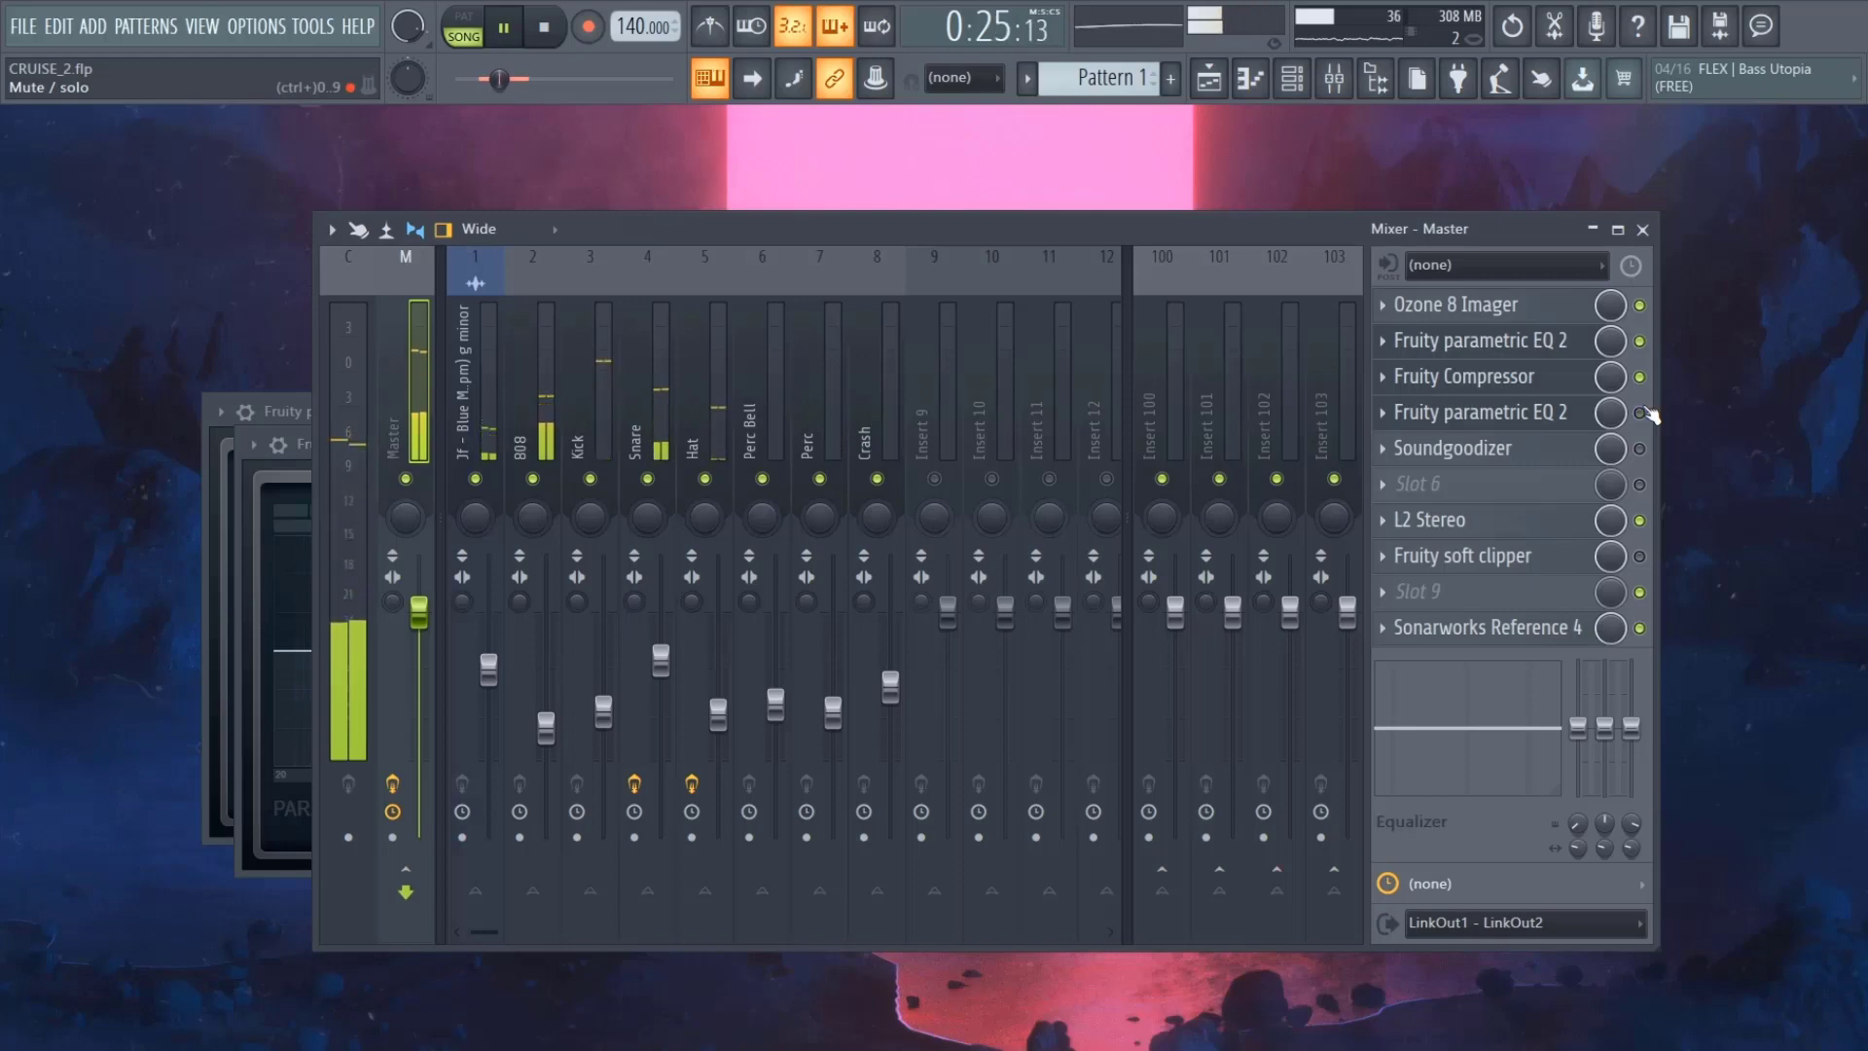
{"action": "left_click", "coordinate": [1640, 412]}
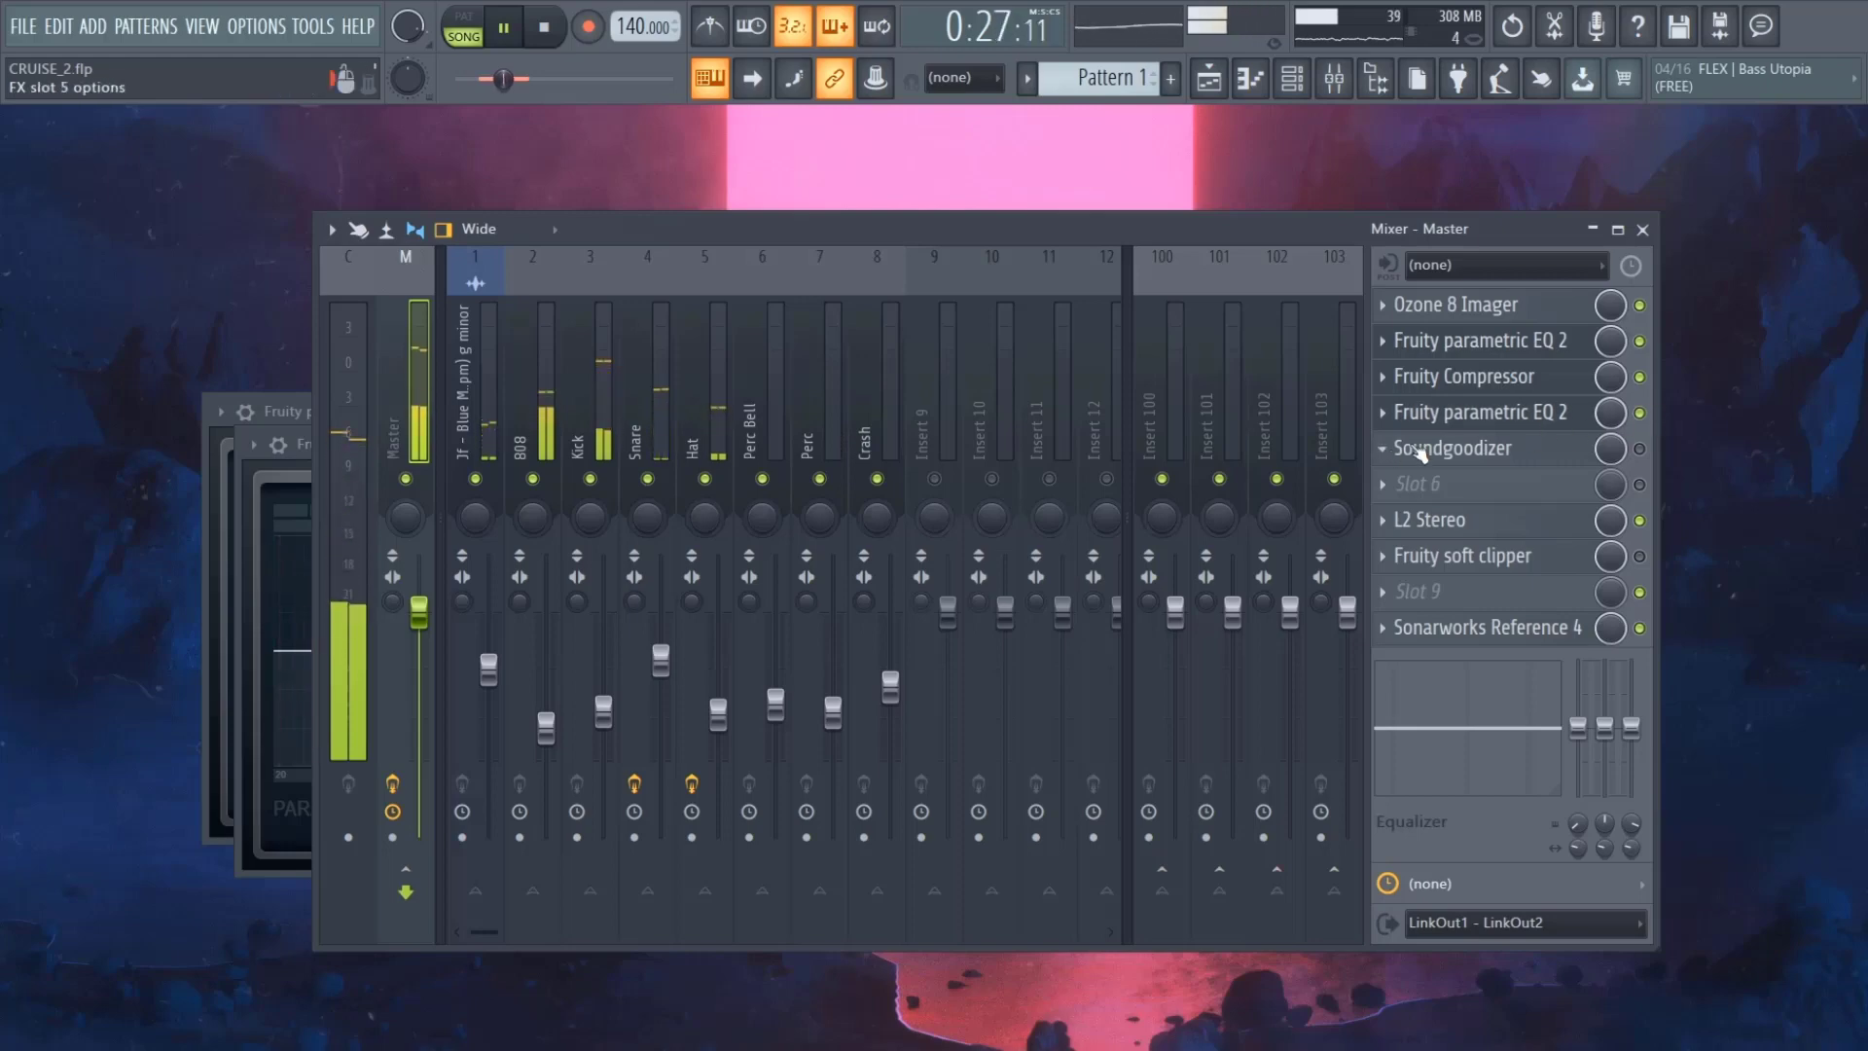
{"action": "left_click", "coordinate": [1505, 416]}
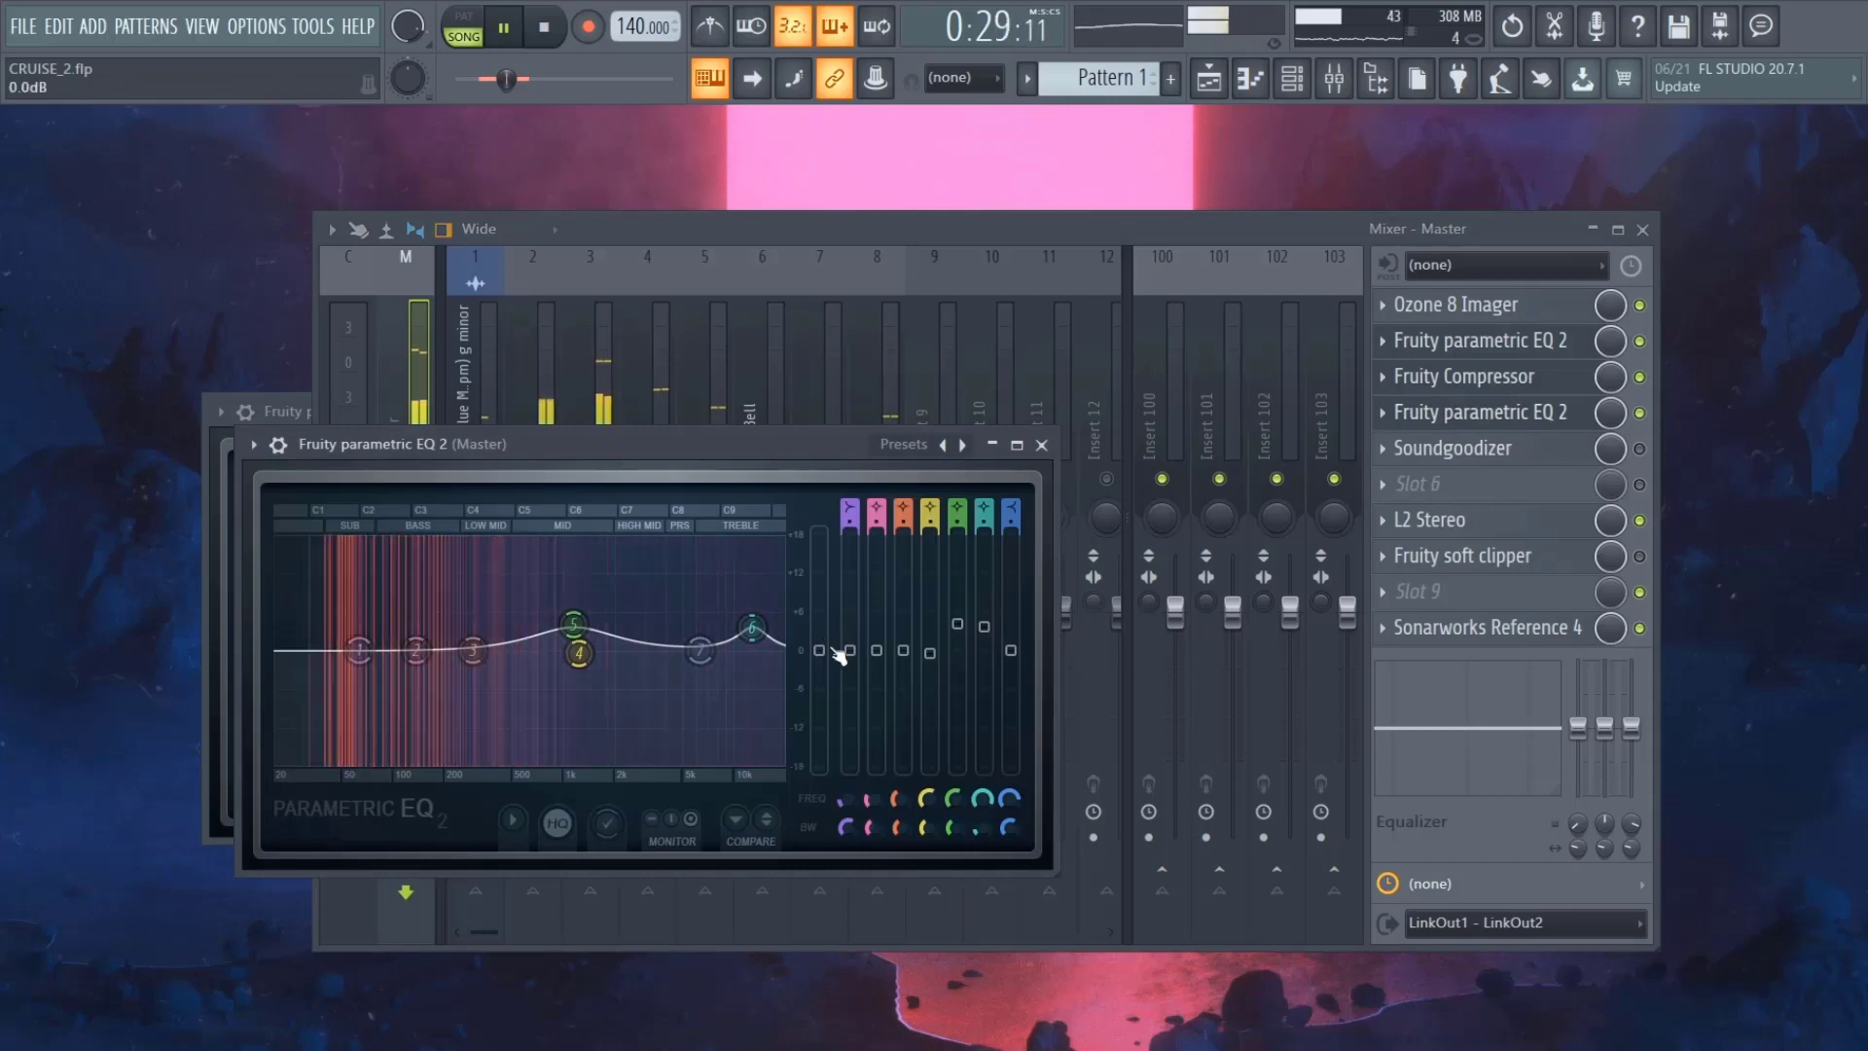
- Check band 6 in the Master's second Fruity parametric EQ 2, close the equalizer and stop playback
{"action": "mouse_move", "coordinate": [751, 631]}
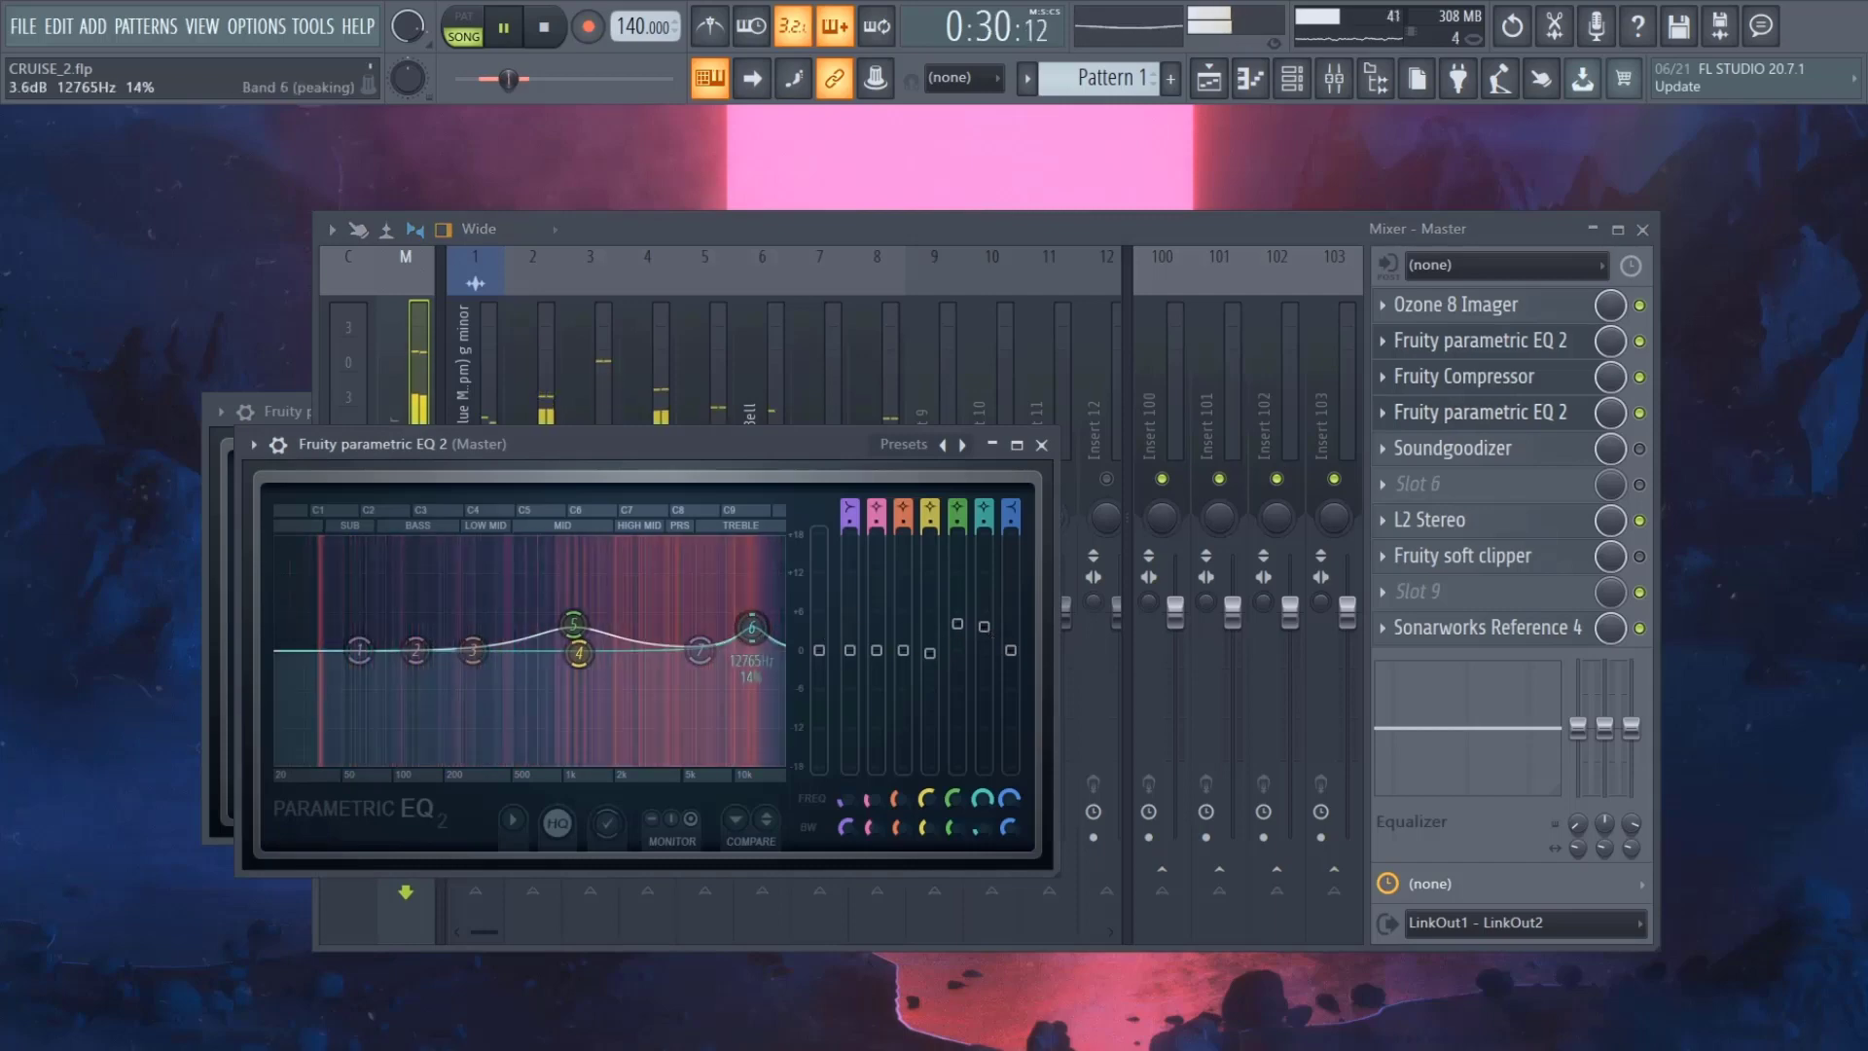
{"action": "left_click", "coordinate": [1040, 444]}
{"action": "key", "text": "space"}
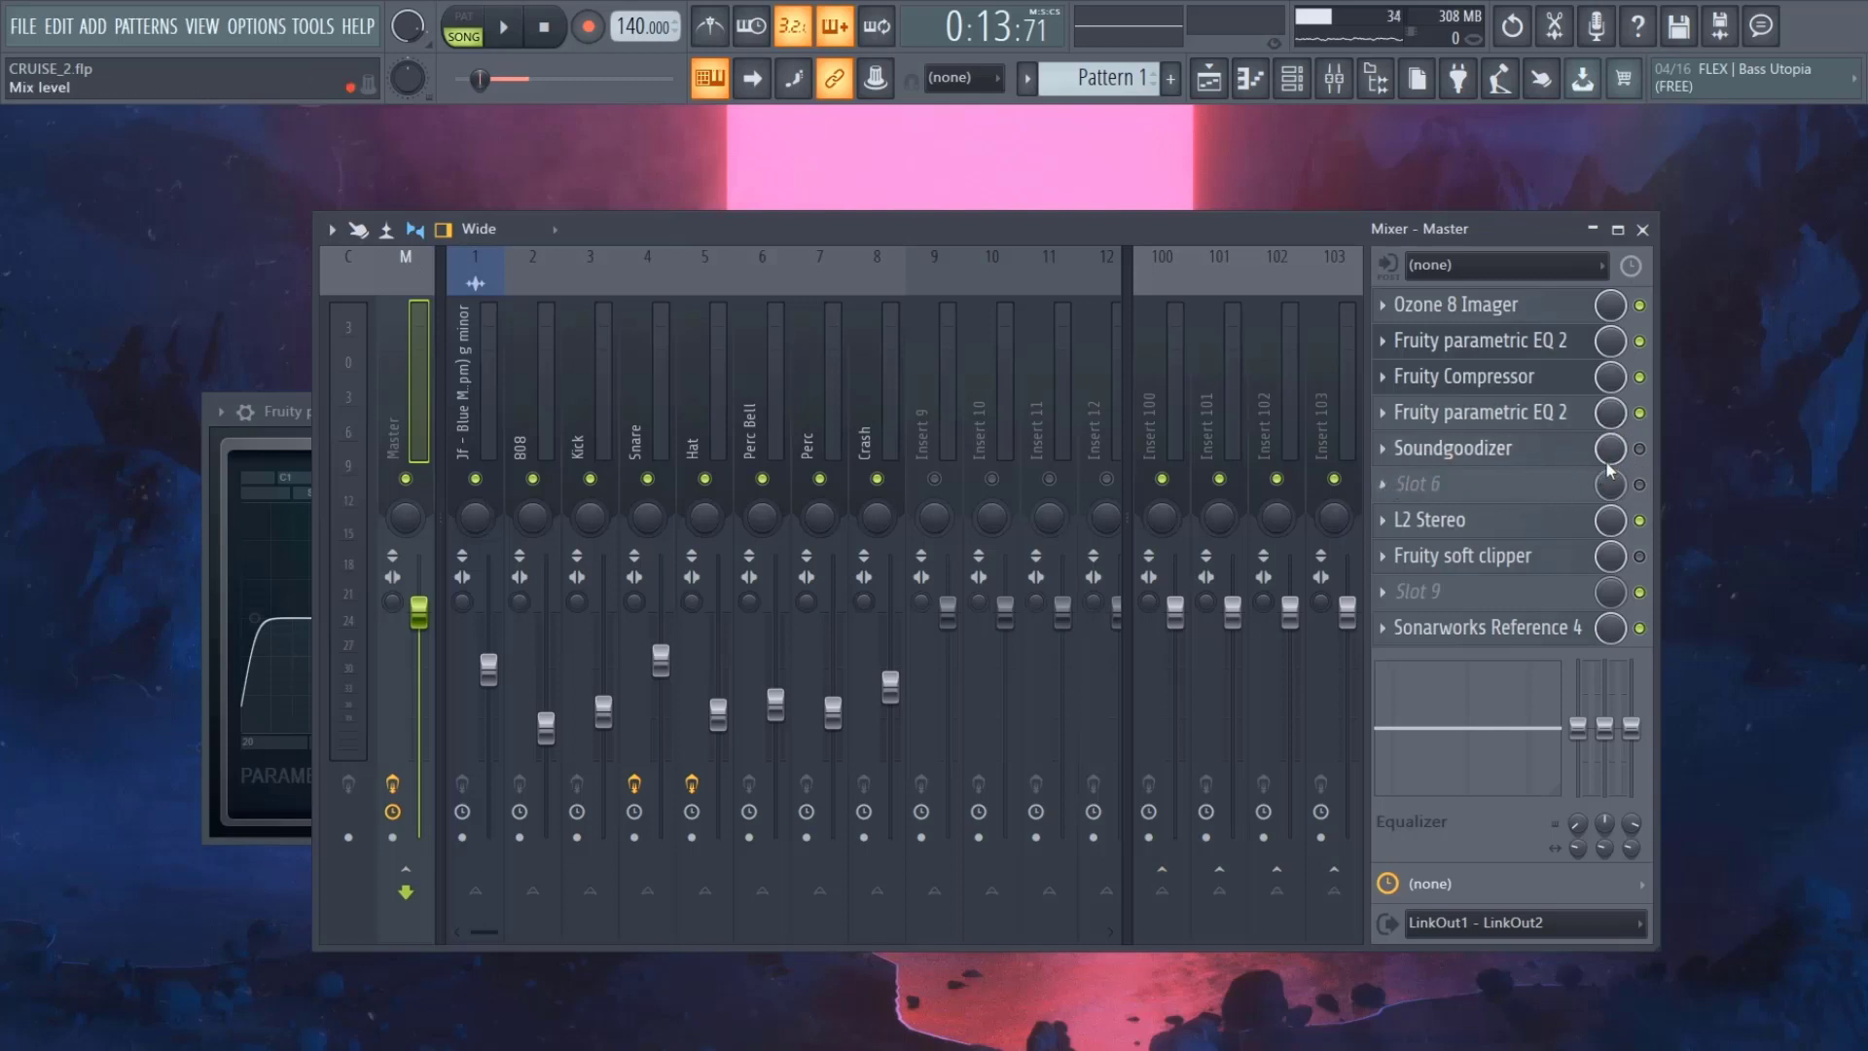
- Enable the Master's Soundgoodizer and switch it to mode A while the song plays, closing it once playback is stopped
{"action": "left_click", "coordinate": [1560, 459]}
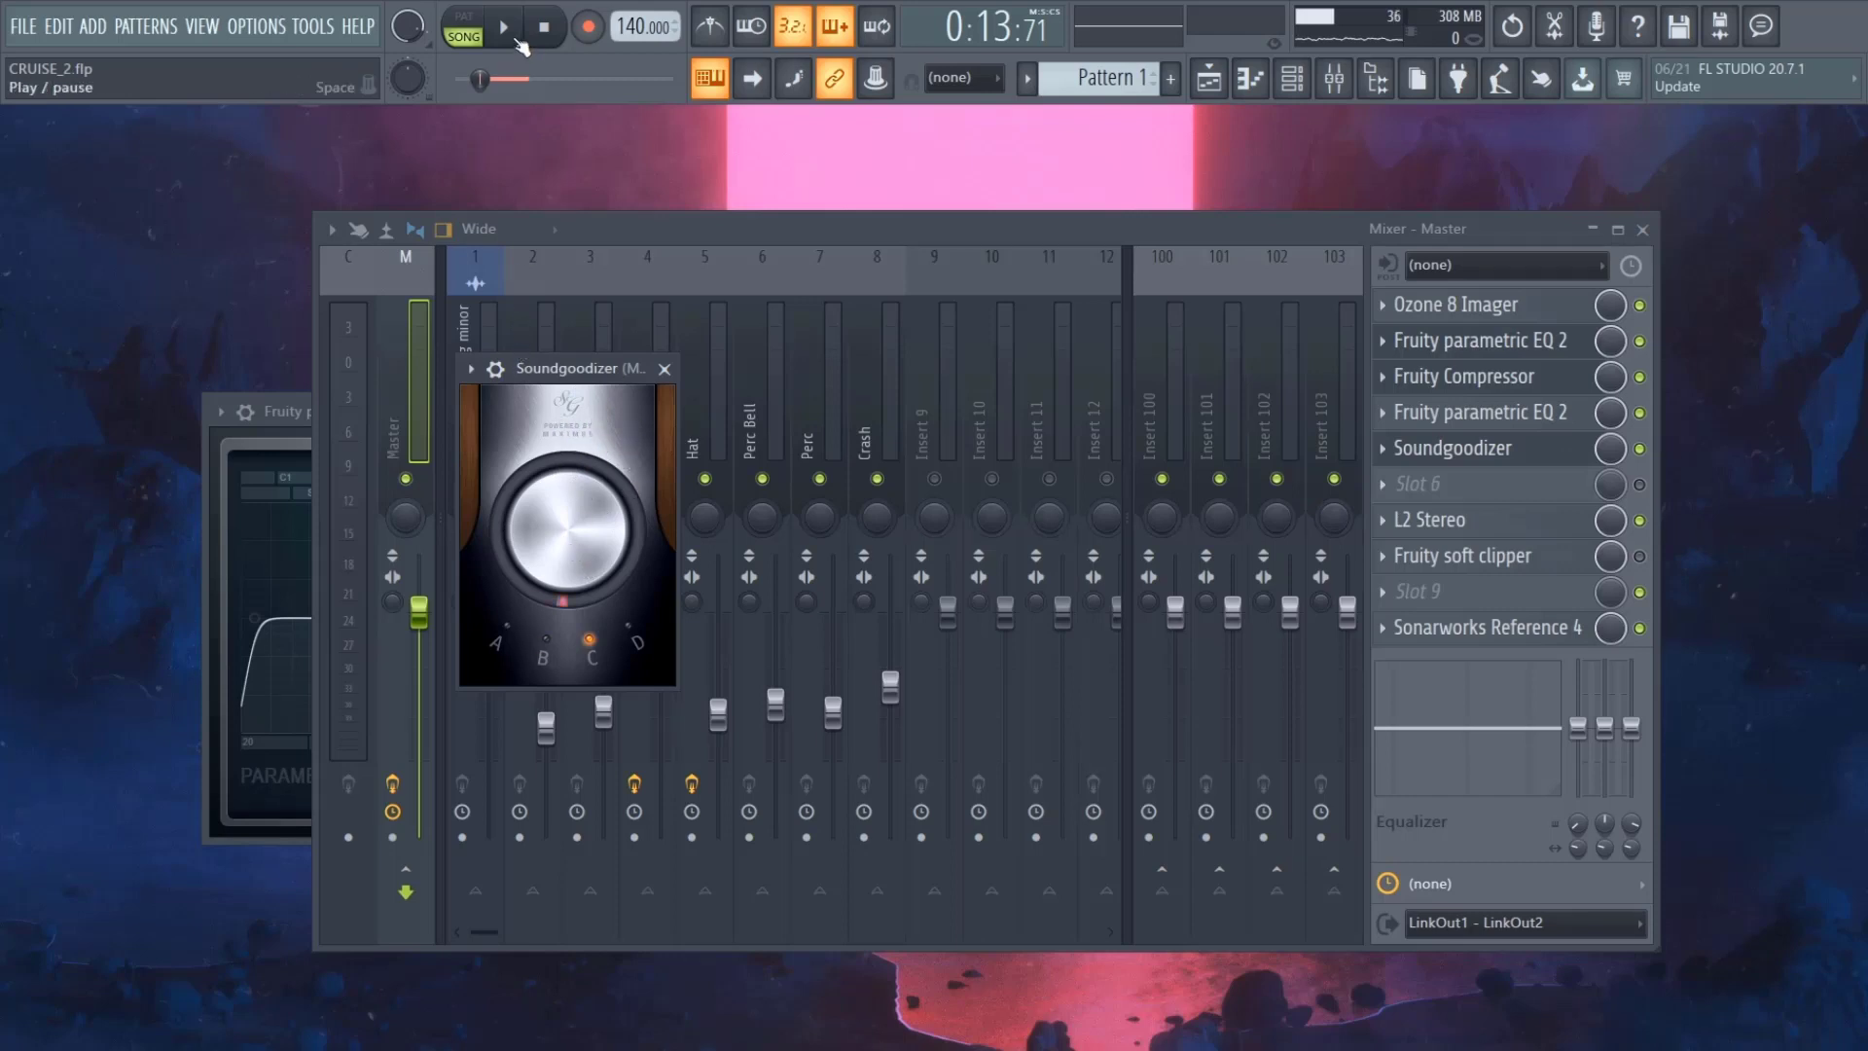
{"action": "left_click", "coordinate": [518, 41]}
{"action": "left_click", "coordinate": [537, 642]}
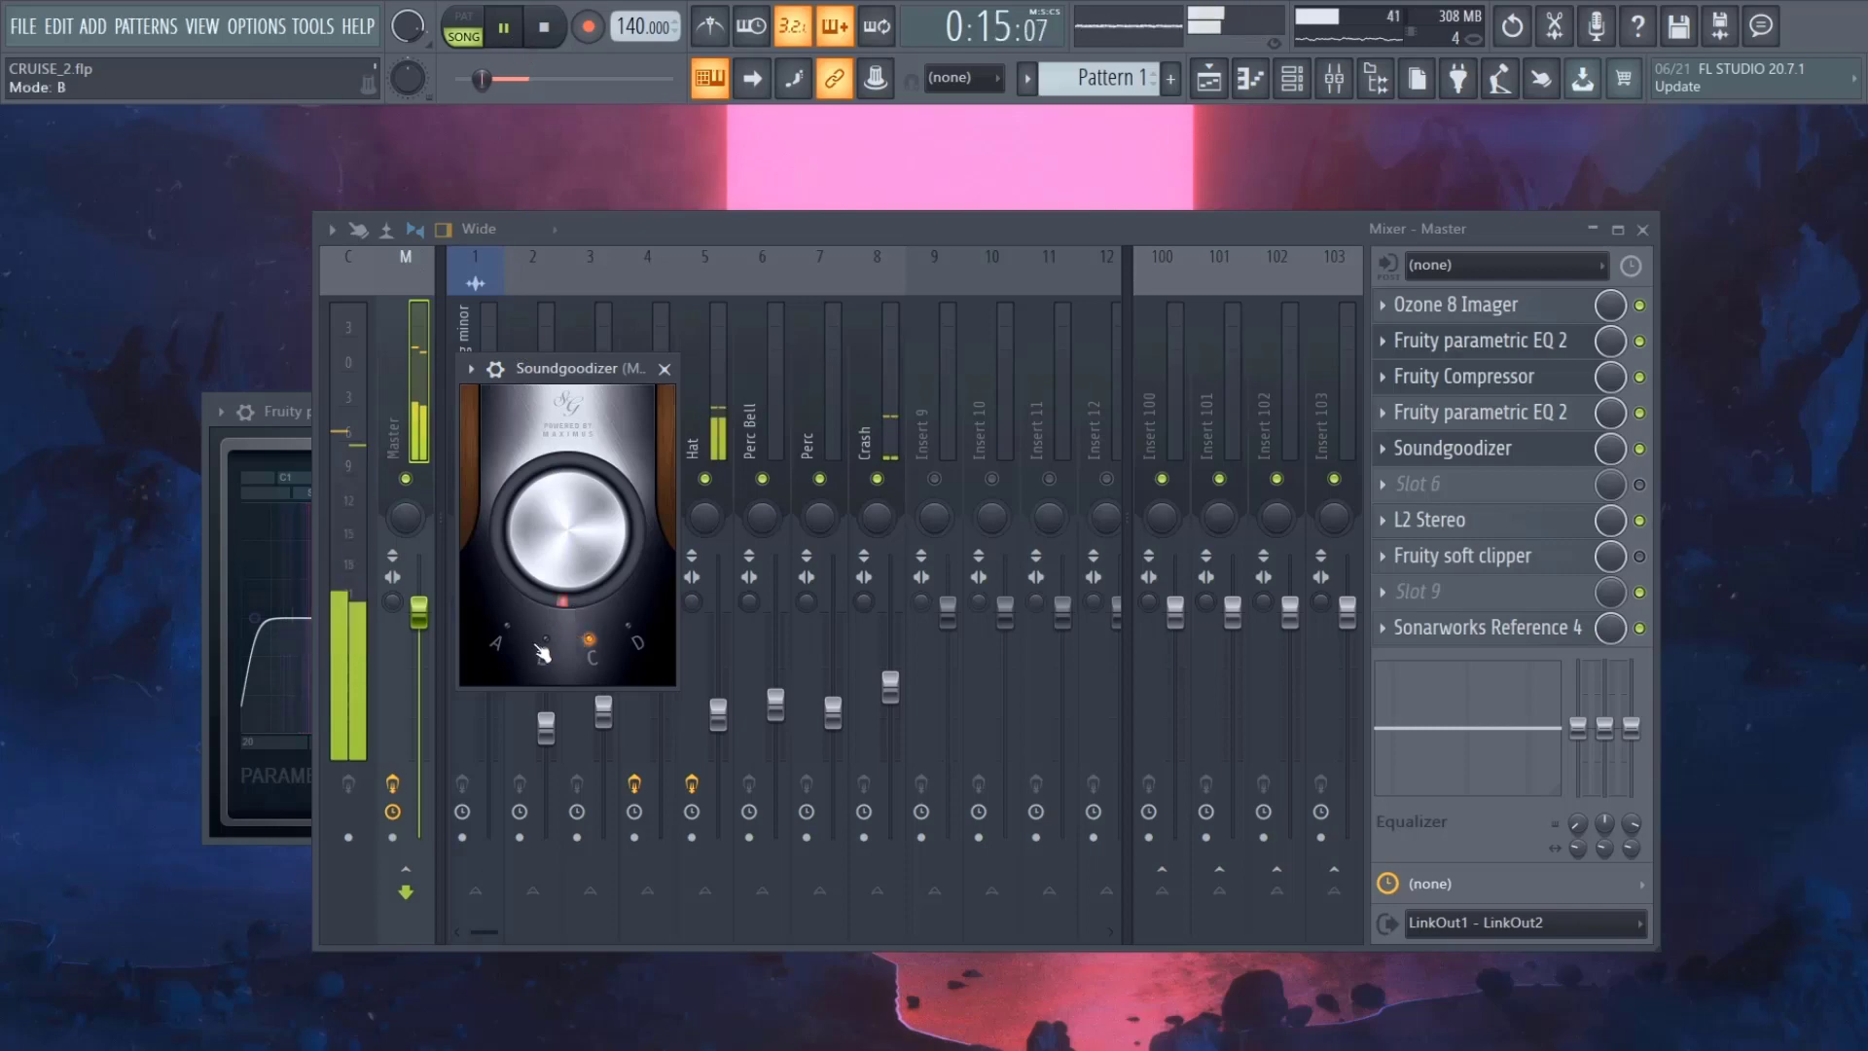
{"action": "left_click", "coordinate": [497, 640]}
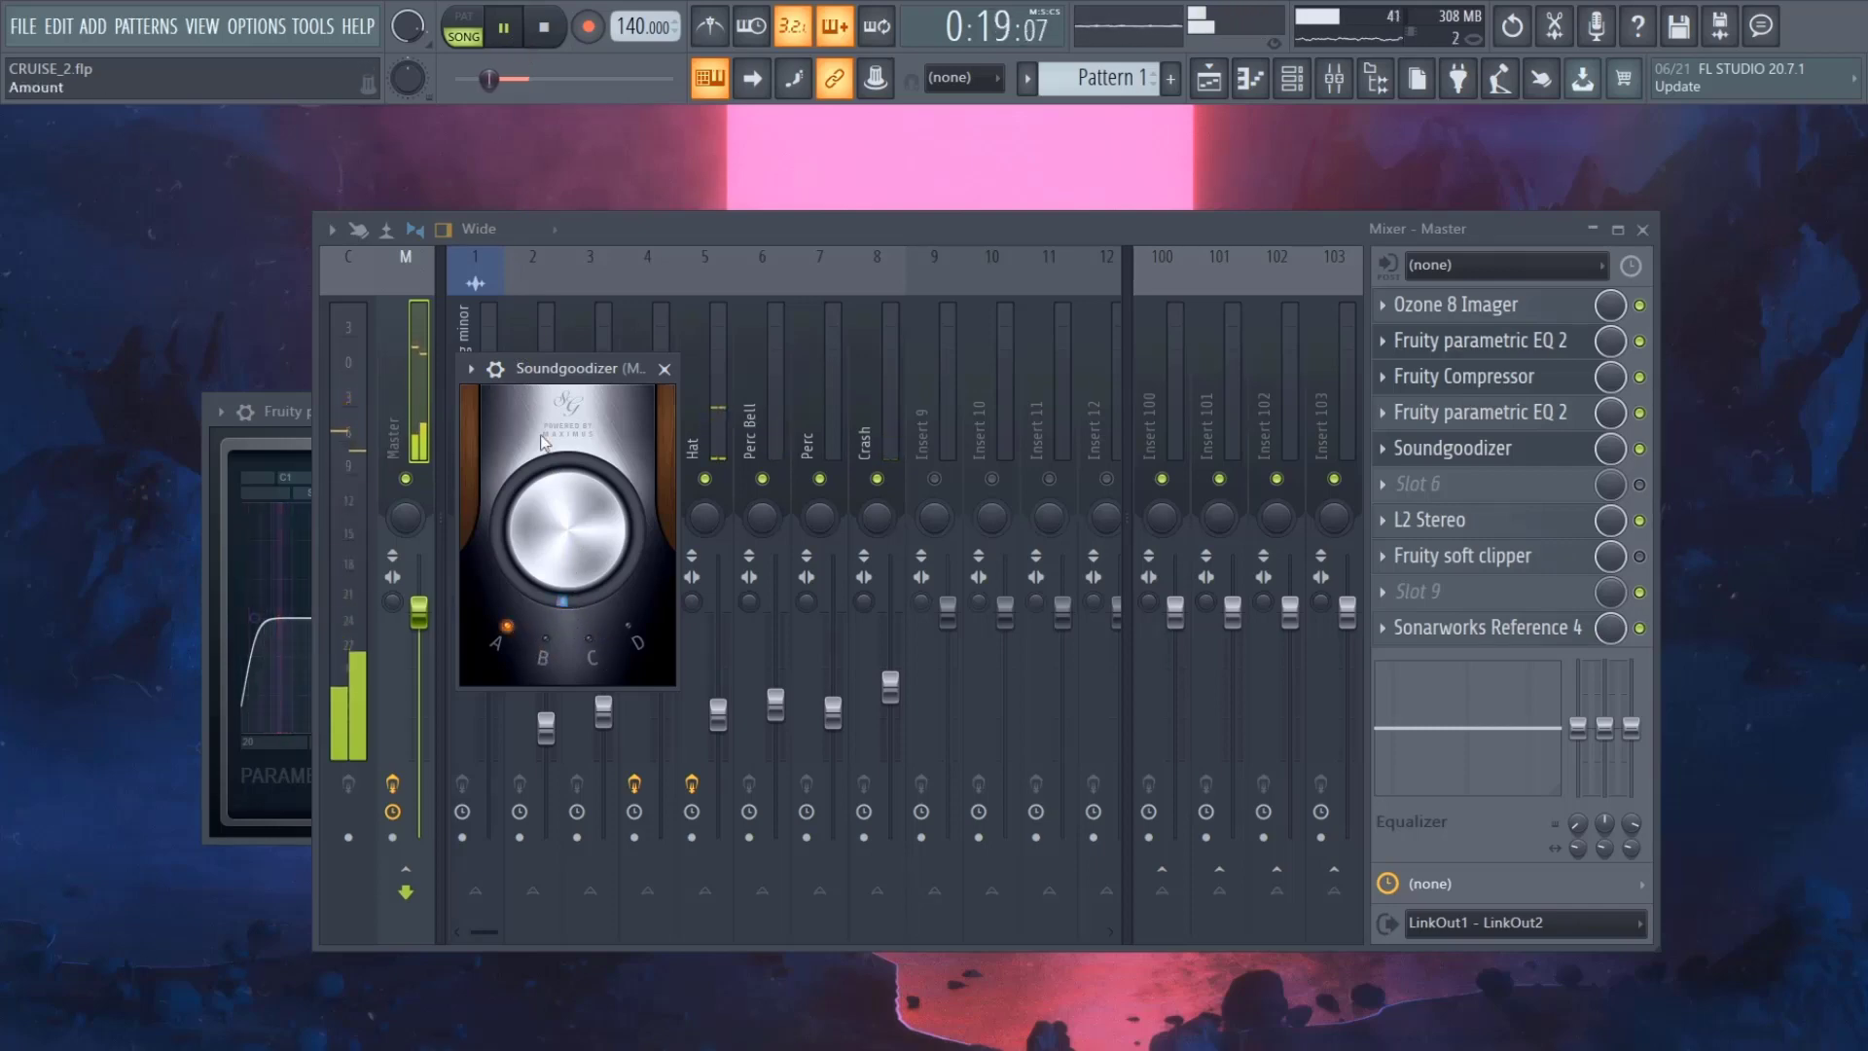
{"action": "left_click", "coordinate": [545, 28]}
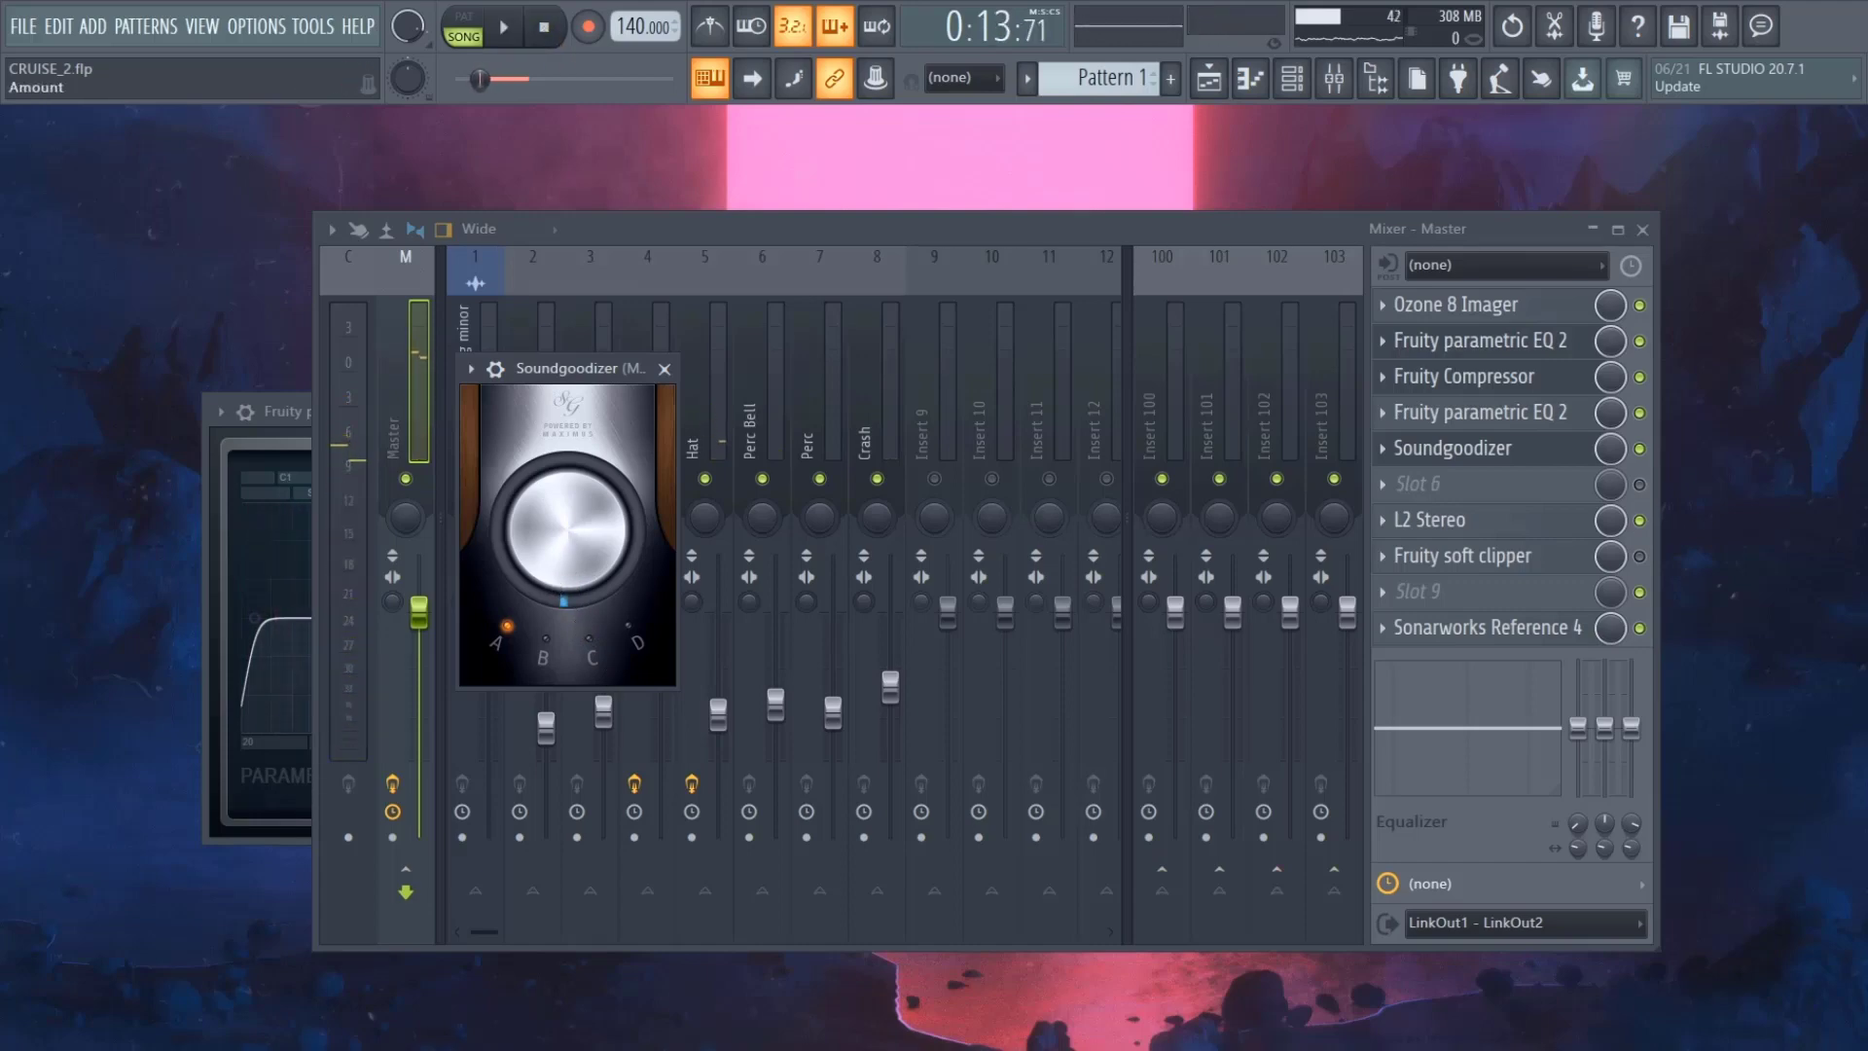
{"action": "left_click", "coordinate": [664, 368]}
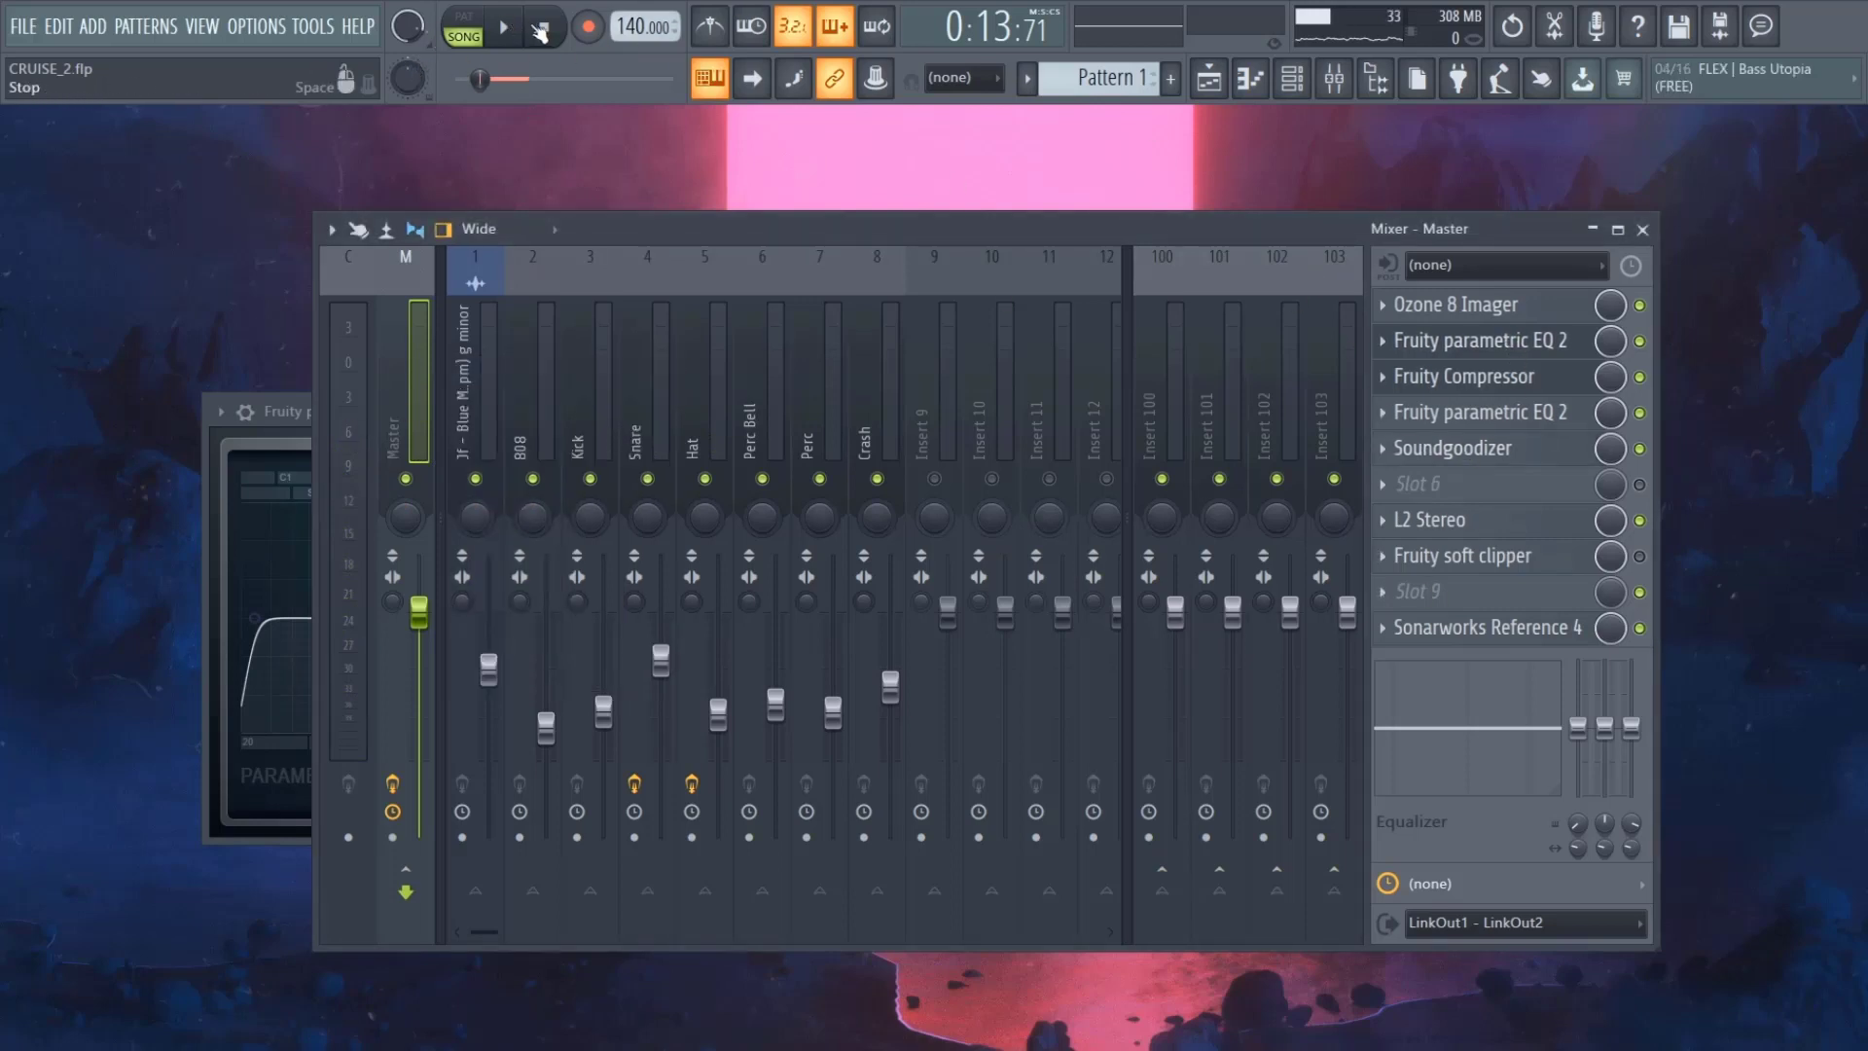
- Compare the playing mix with the Soundgoodizer bypassed and enabled, and review its settings with playback paused
{"action": "key", "text": "space"}
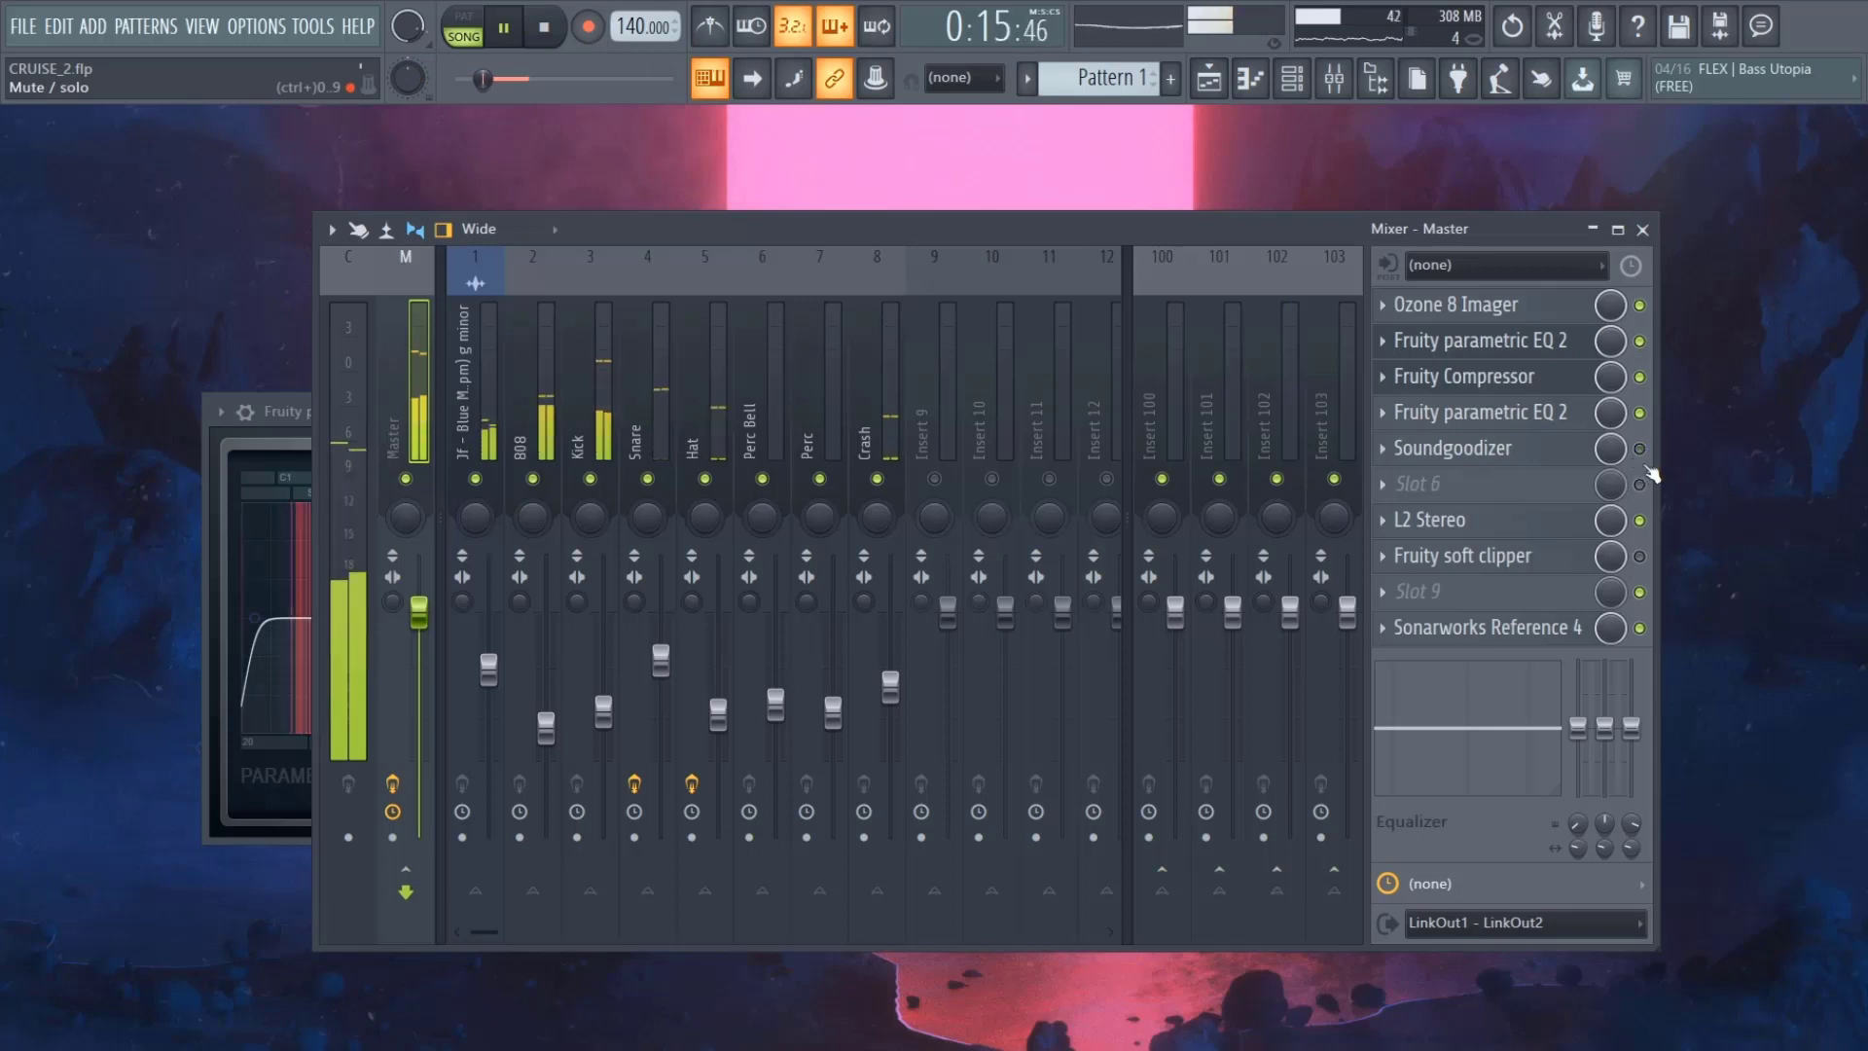
{"action": "left_click", "coordinate": [1640, 449]}
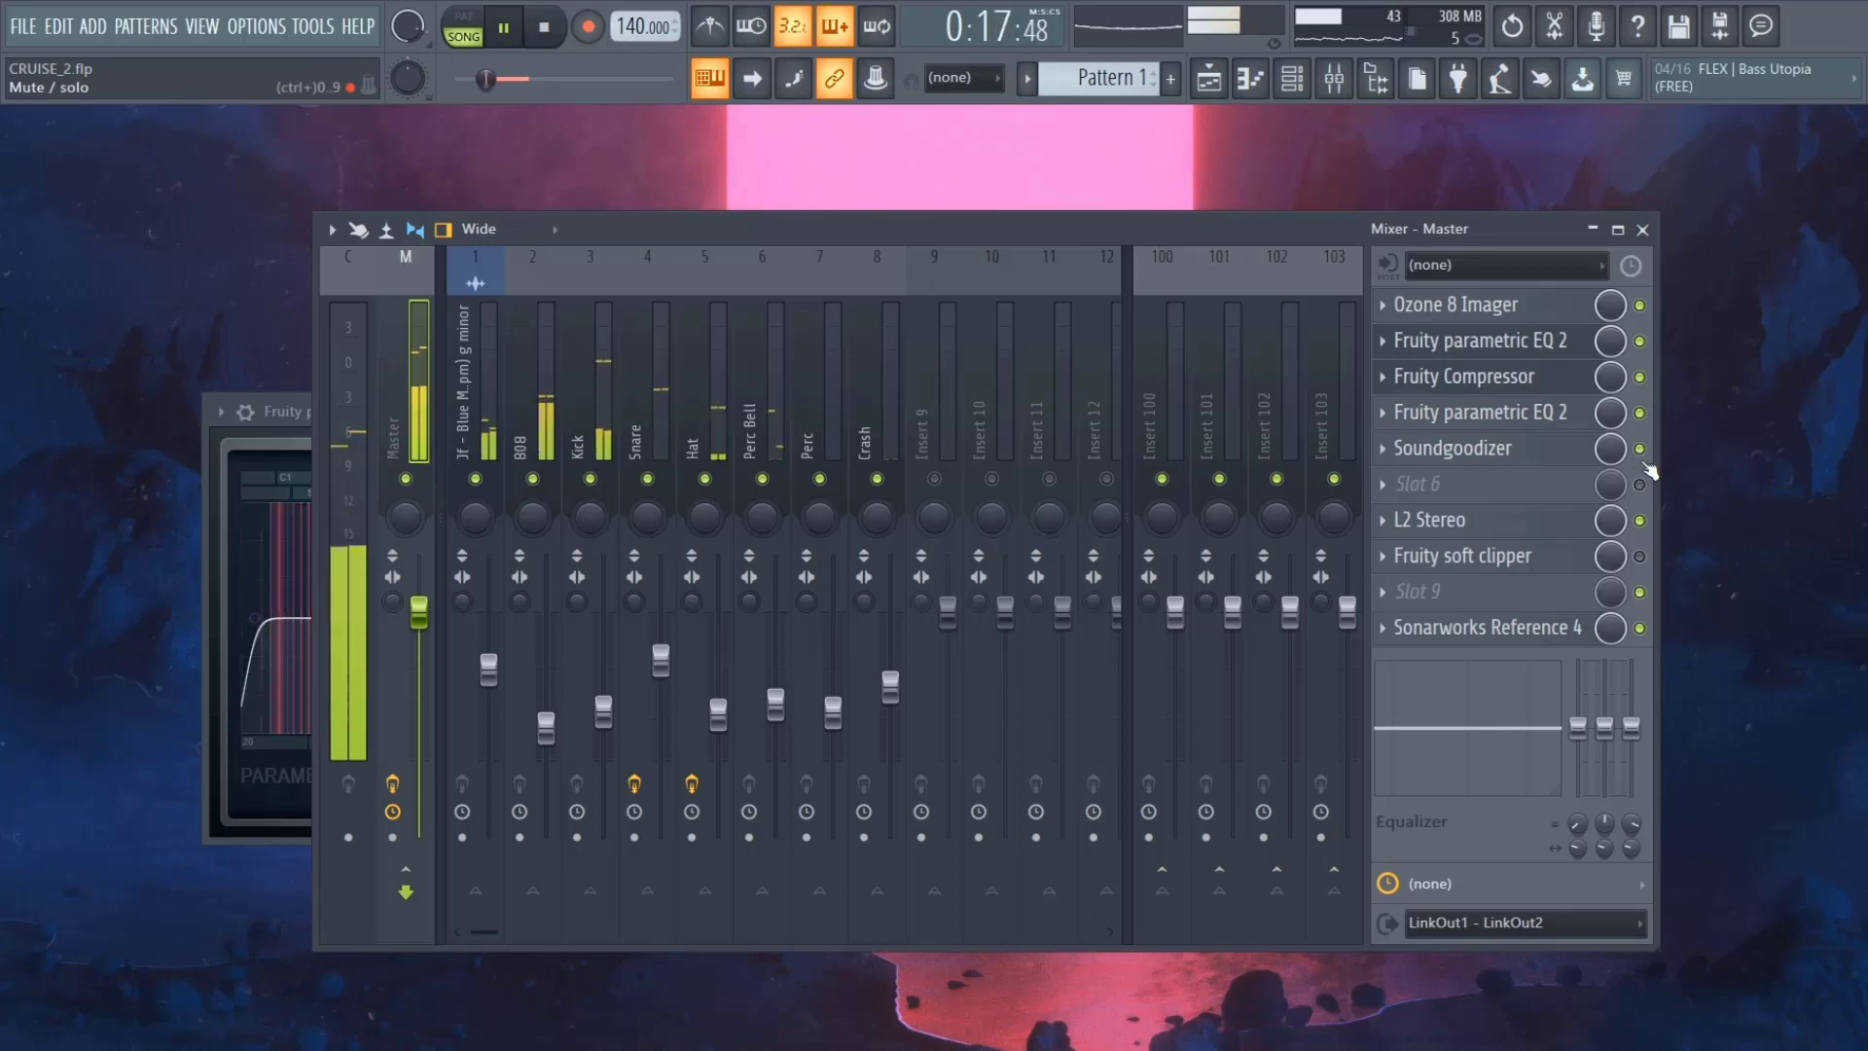
{"action": "left_click", "coordinate": [1643, 463]}
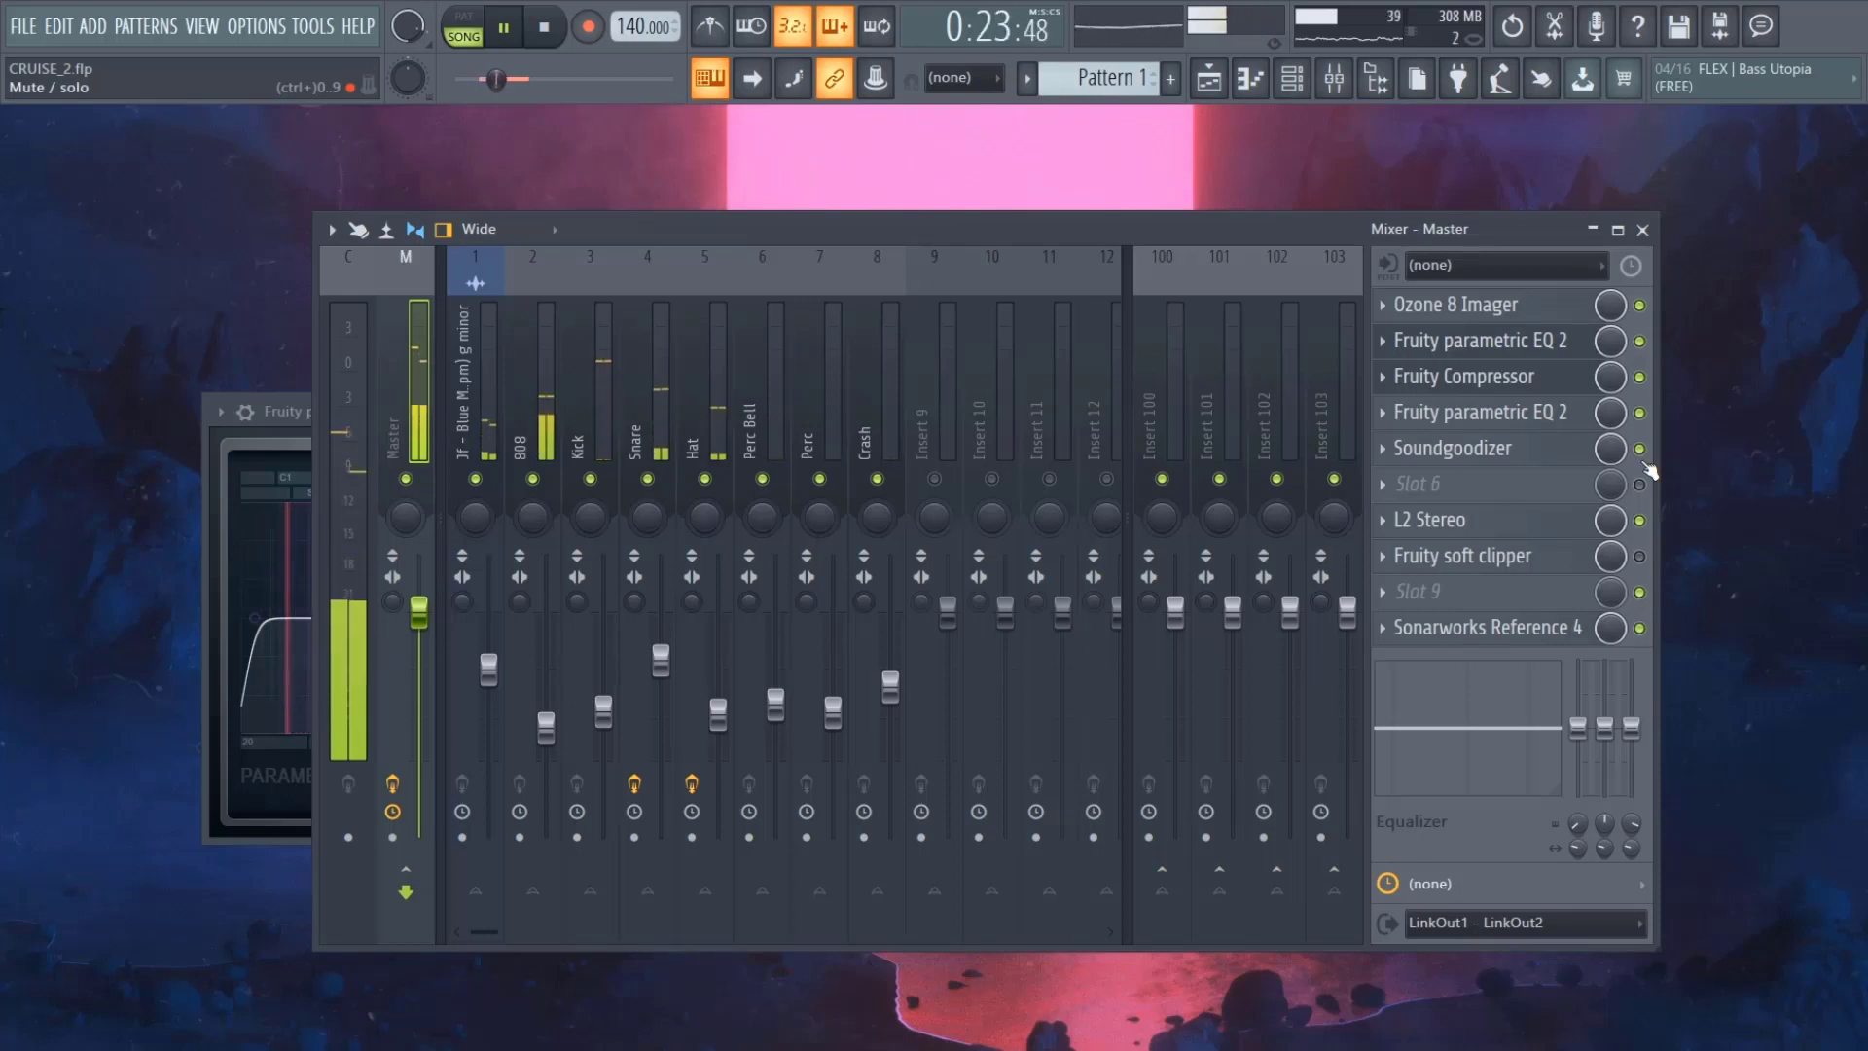
{"action": "left_click", "coordinate": [504, 29]}
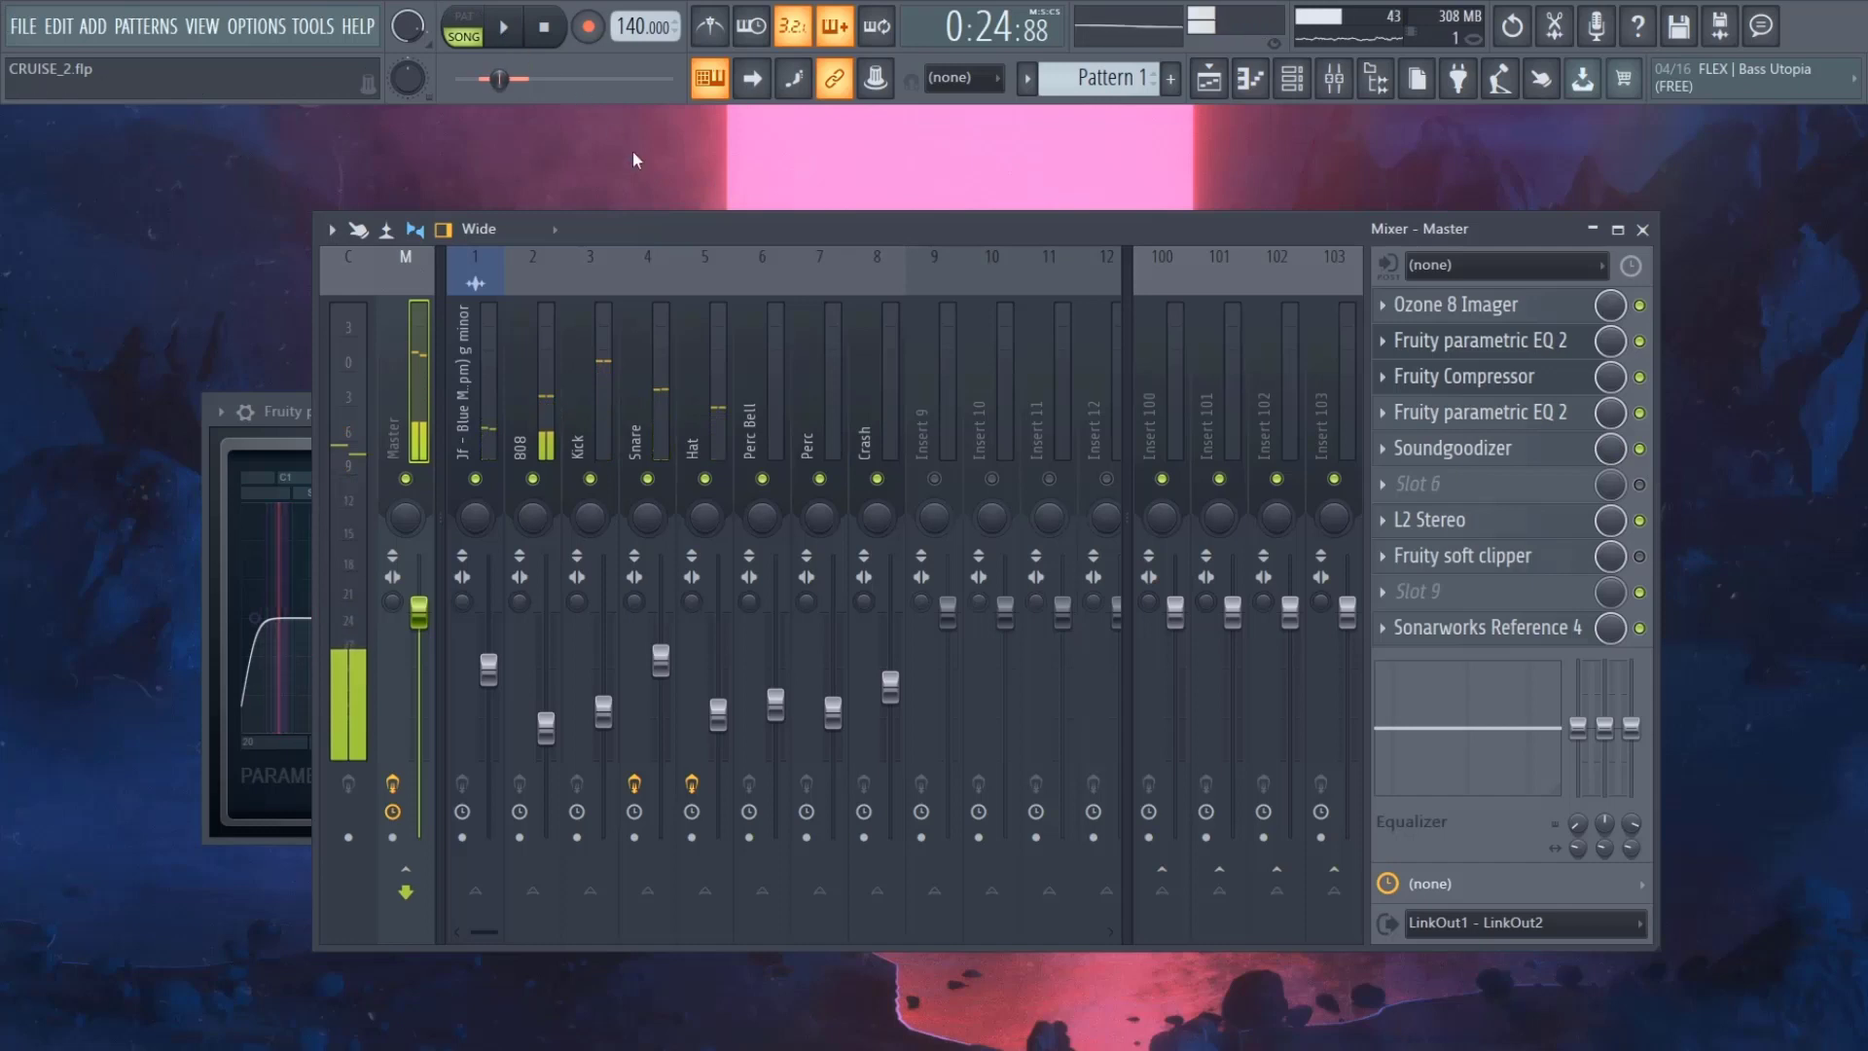
{"action": "left_click", "coordinate": [1544, 455]}
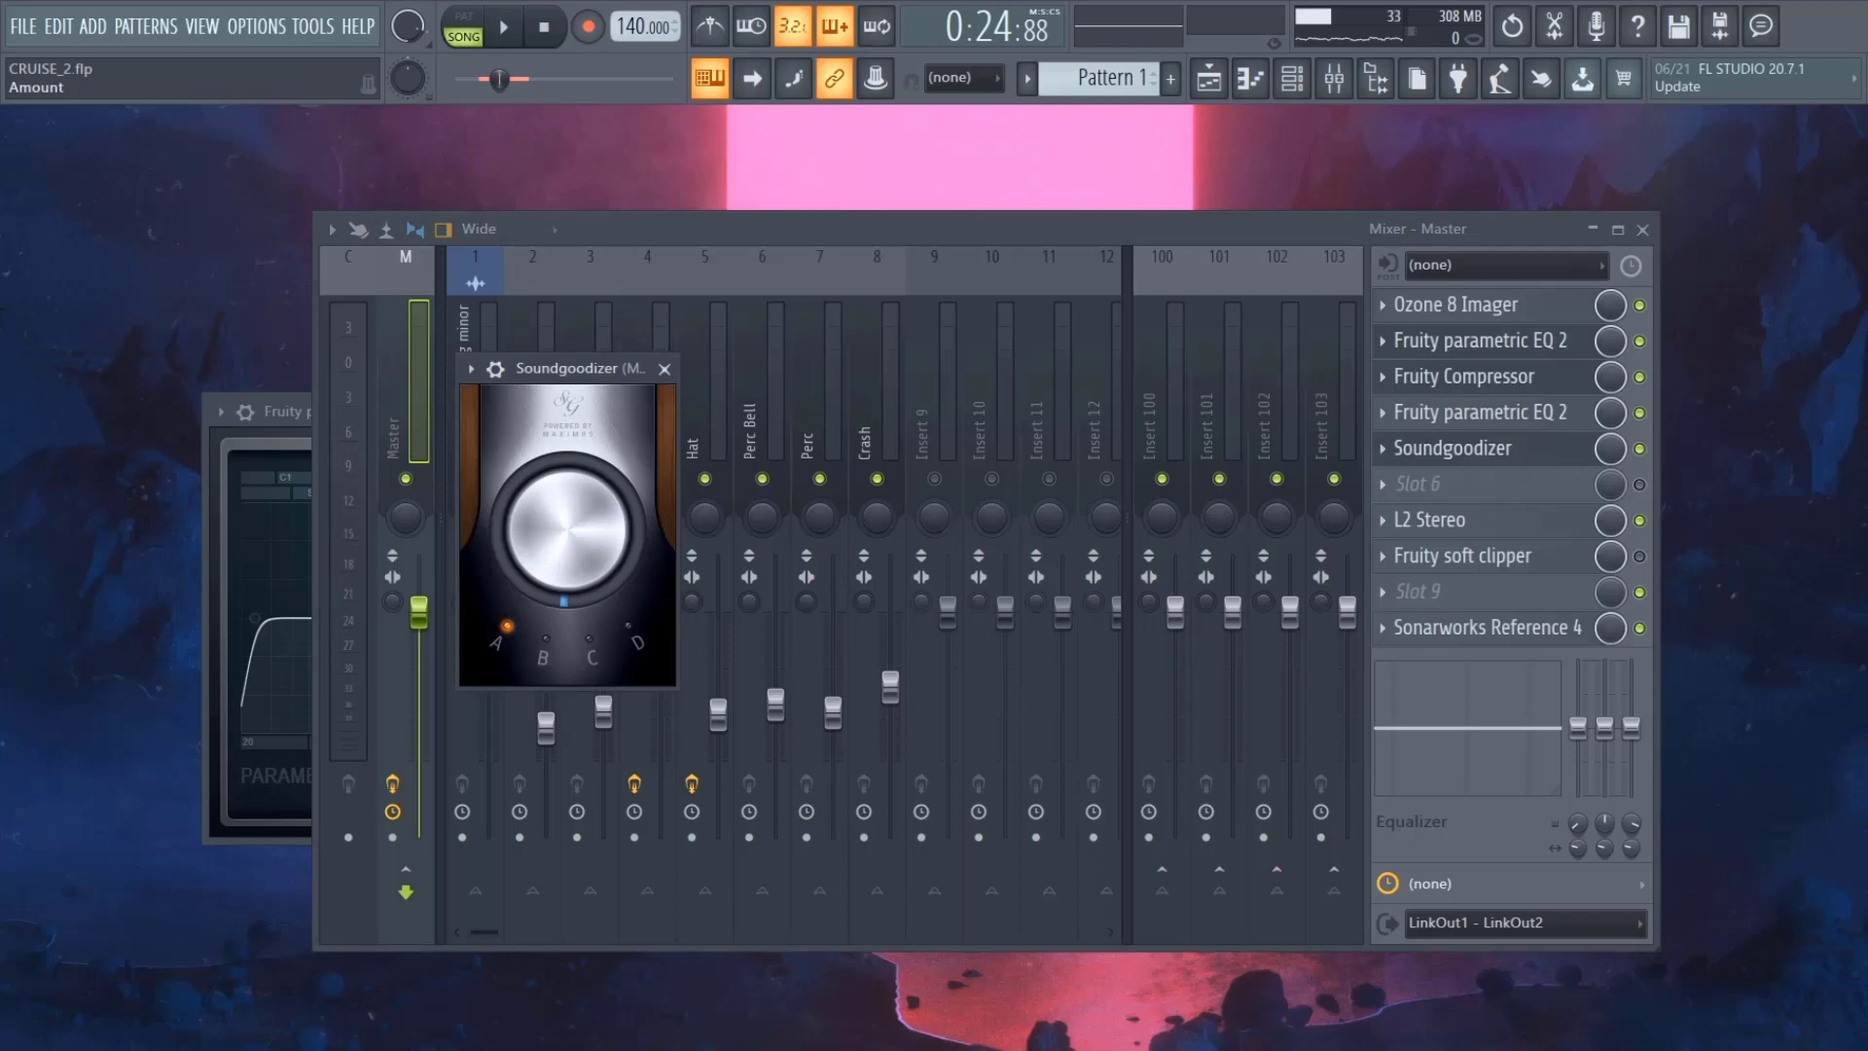
{"action": "left_click", "coordinate": [665, 369]}
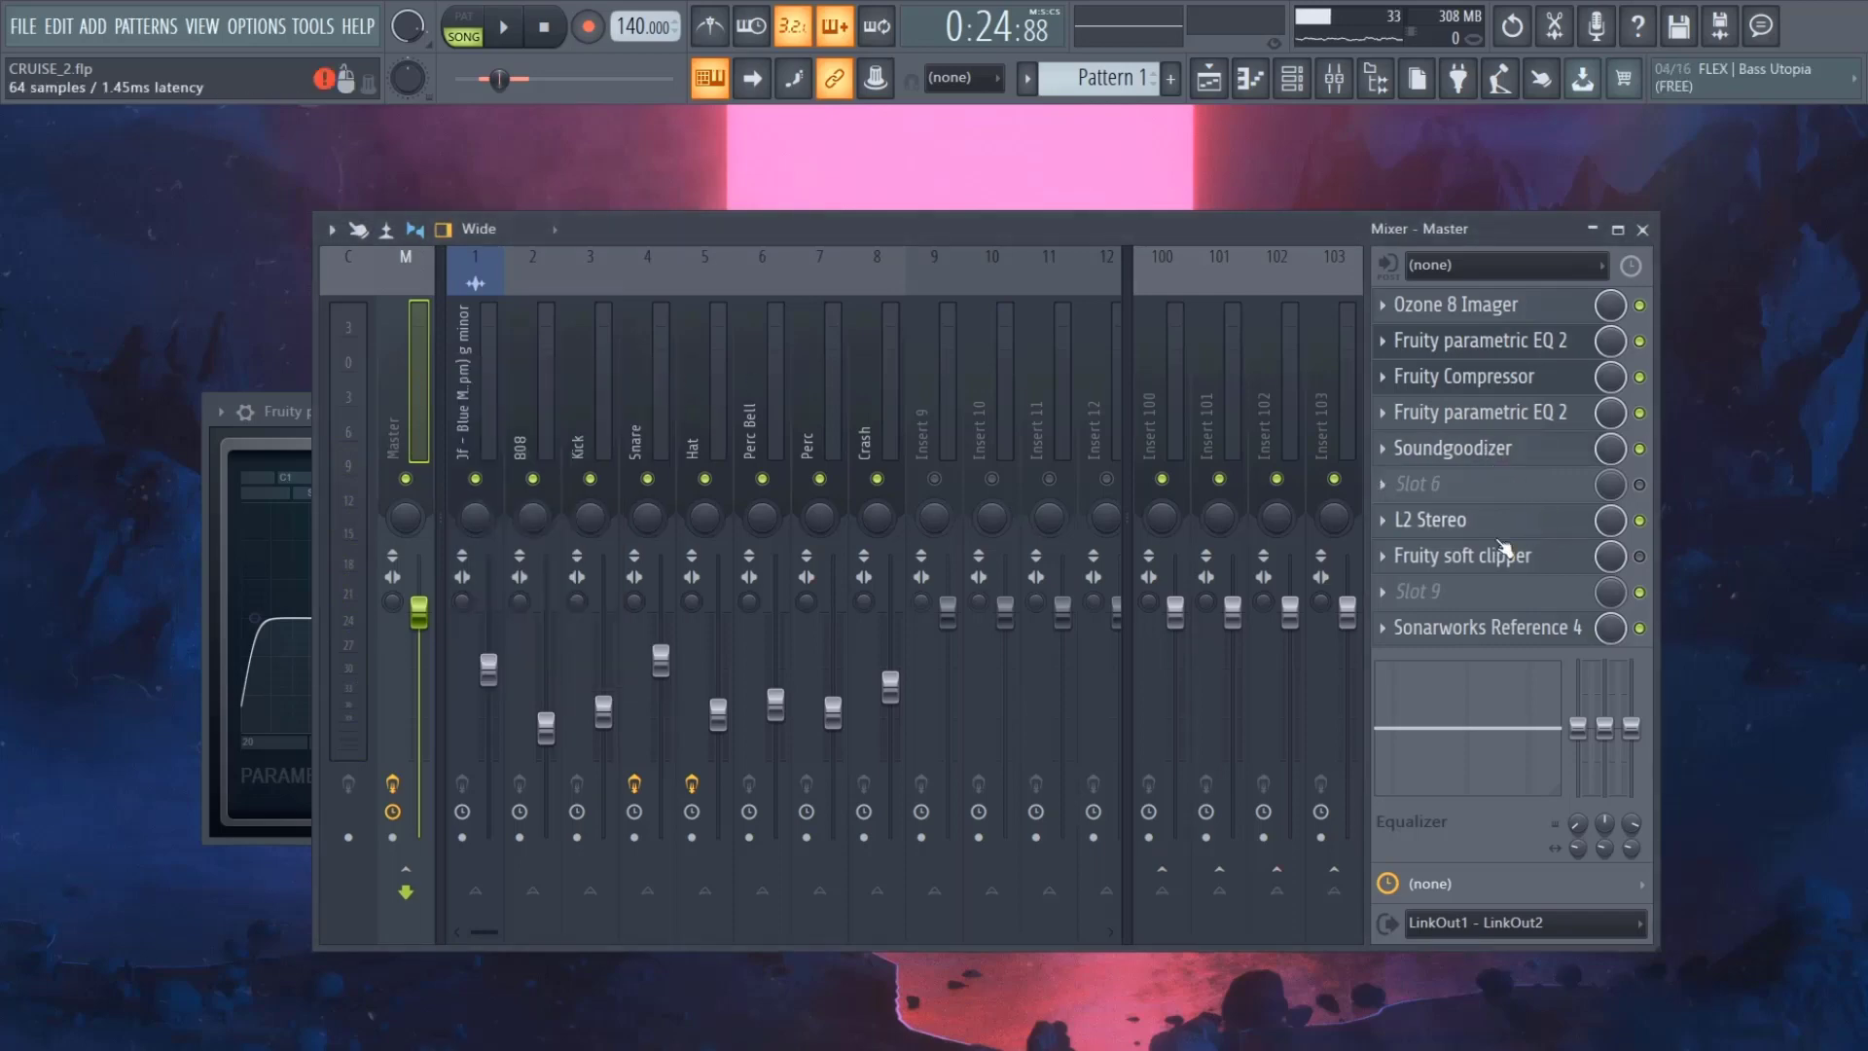
- In the Master's L2 Stereo limiter, set the out ceiling to -0.2
{"action": "left_click", "coordinate": [1454, 518]}
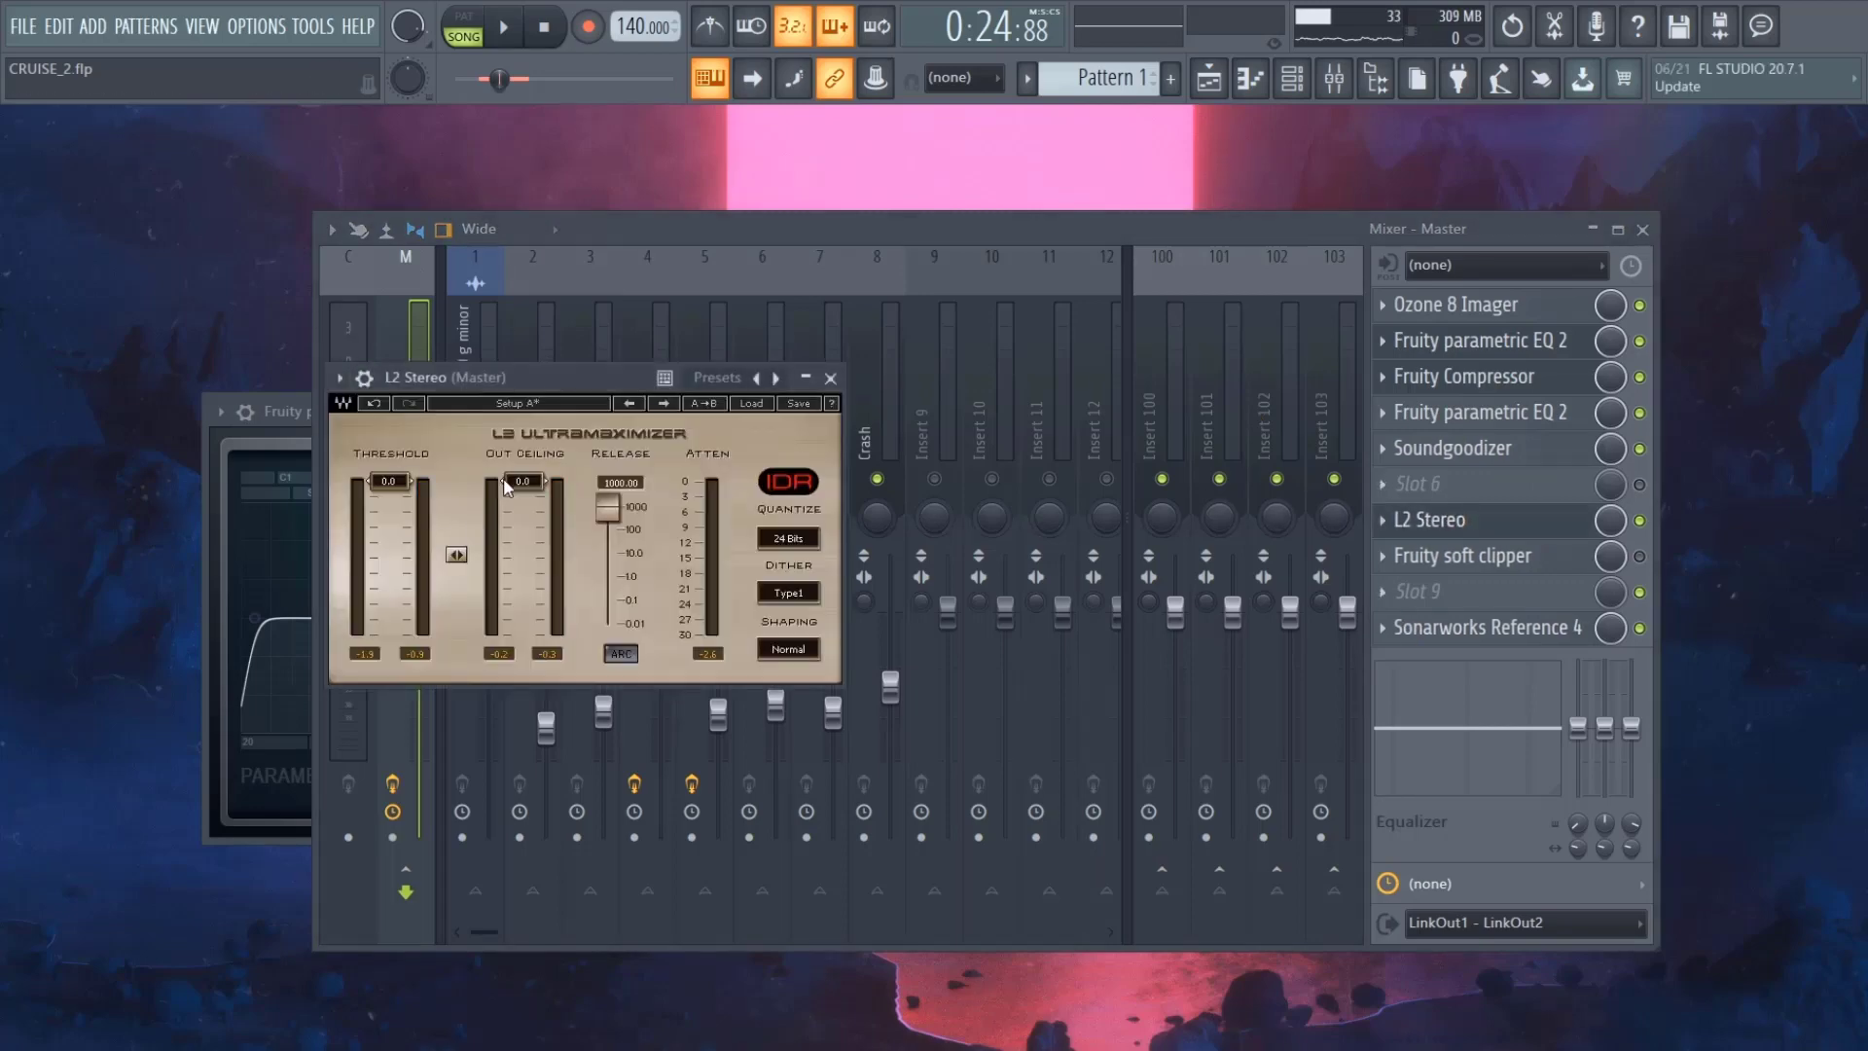
{"action": "left_click_drag", "start_coordinate": [516, 491], "coordinate": [517, 494]}
{"action": "left_click_drag", "start_coordinate": [518, 488], "coordinate": [519, 493]}
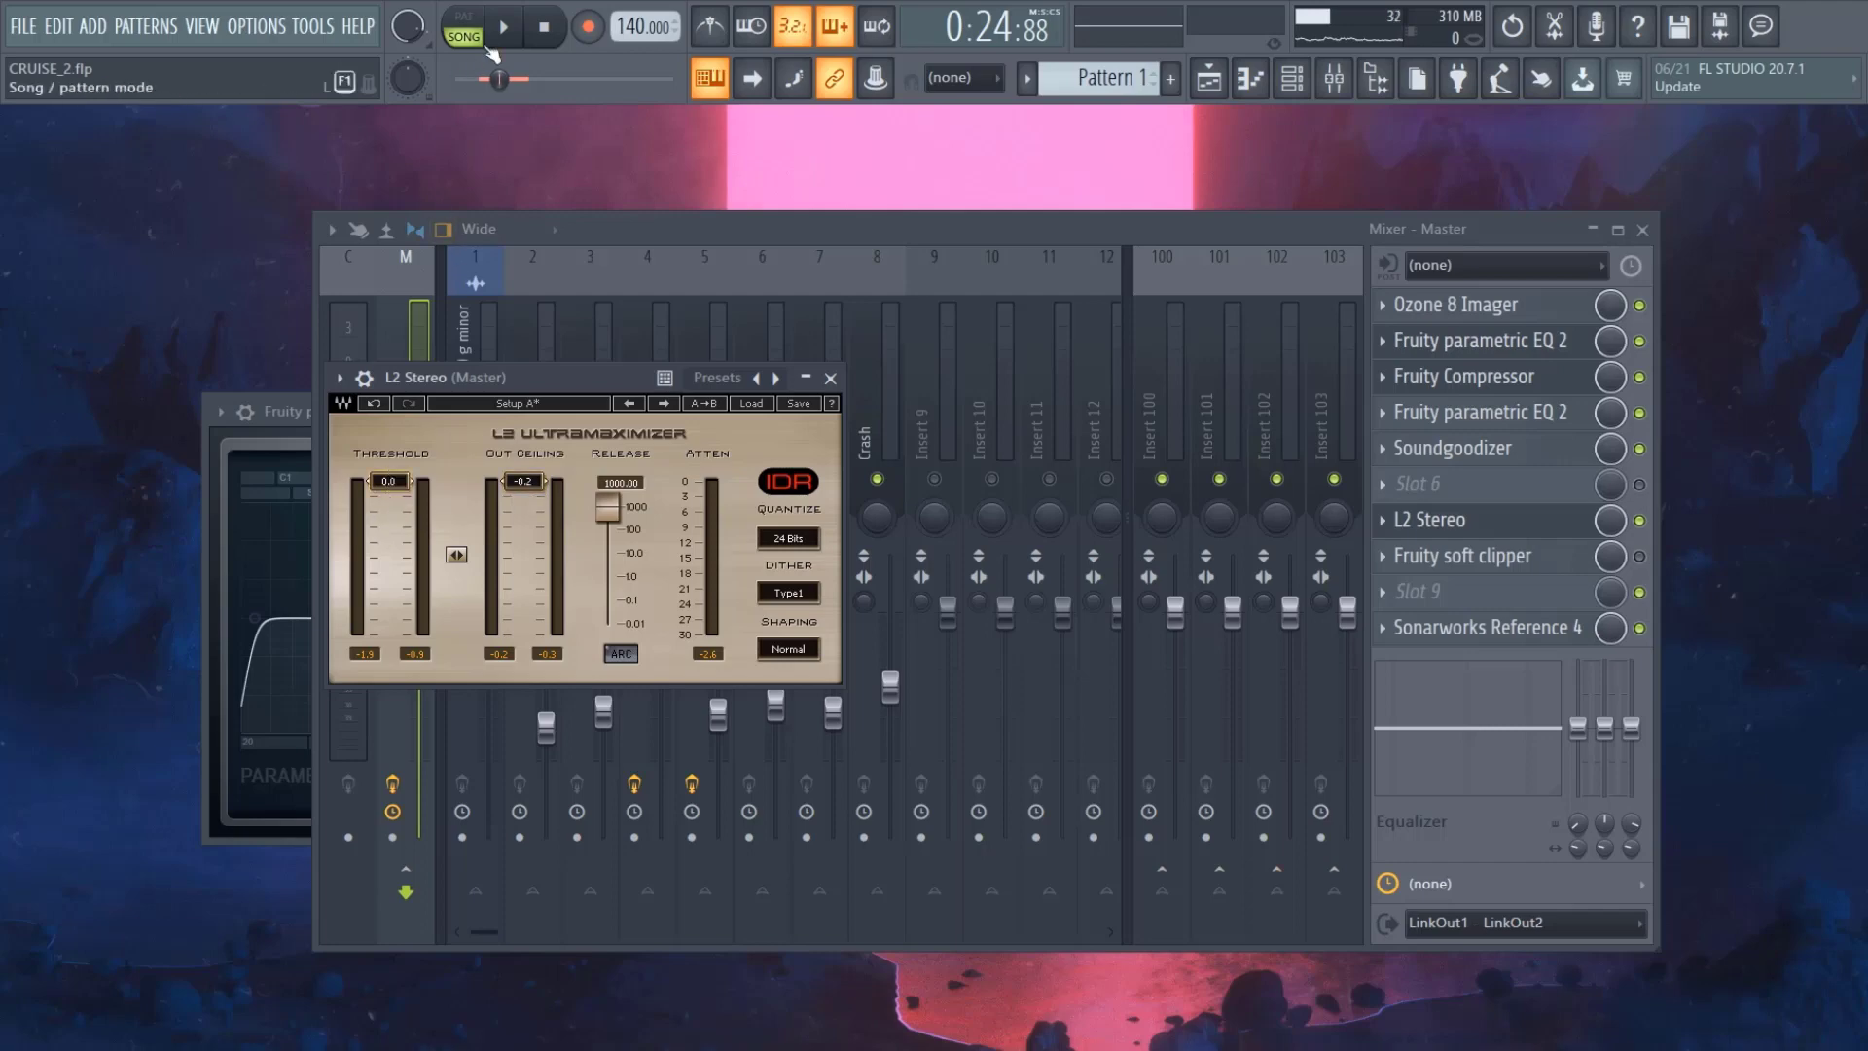
- Lower the L2 limiter's threshold to -6.7 during playback, moving its window clear of the Master meter
{"action": "key", "text": "space"}
{"action": "left_click_drag", "start_coordinate": [392, 493], "coordinate": [392, 526]}
{"action": "left_click_drag", "start_coordinate": [534, 372], "coordinate": [816, 378]}
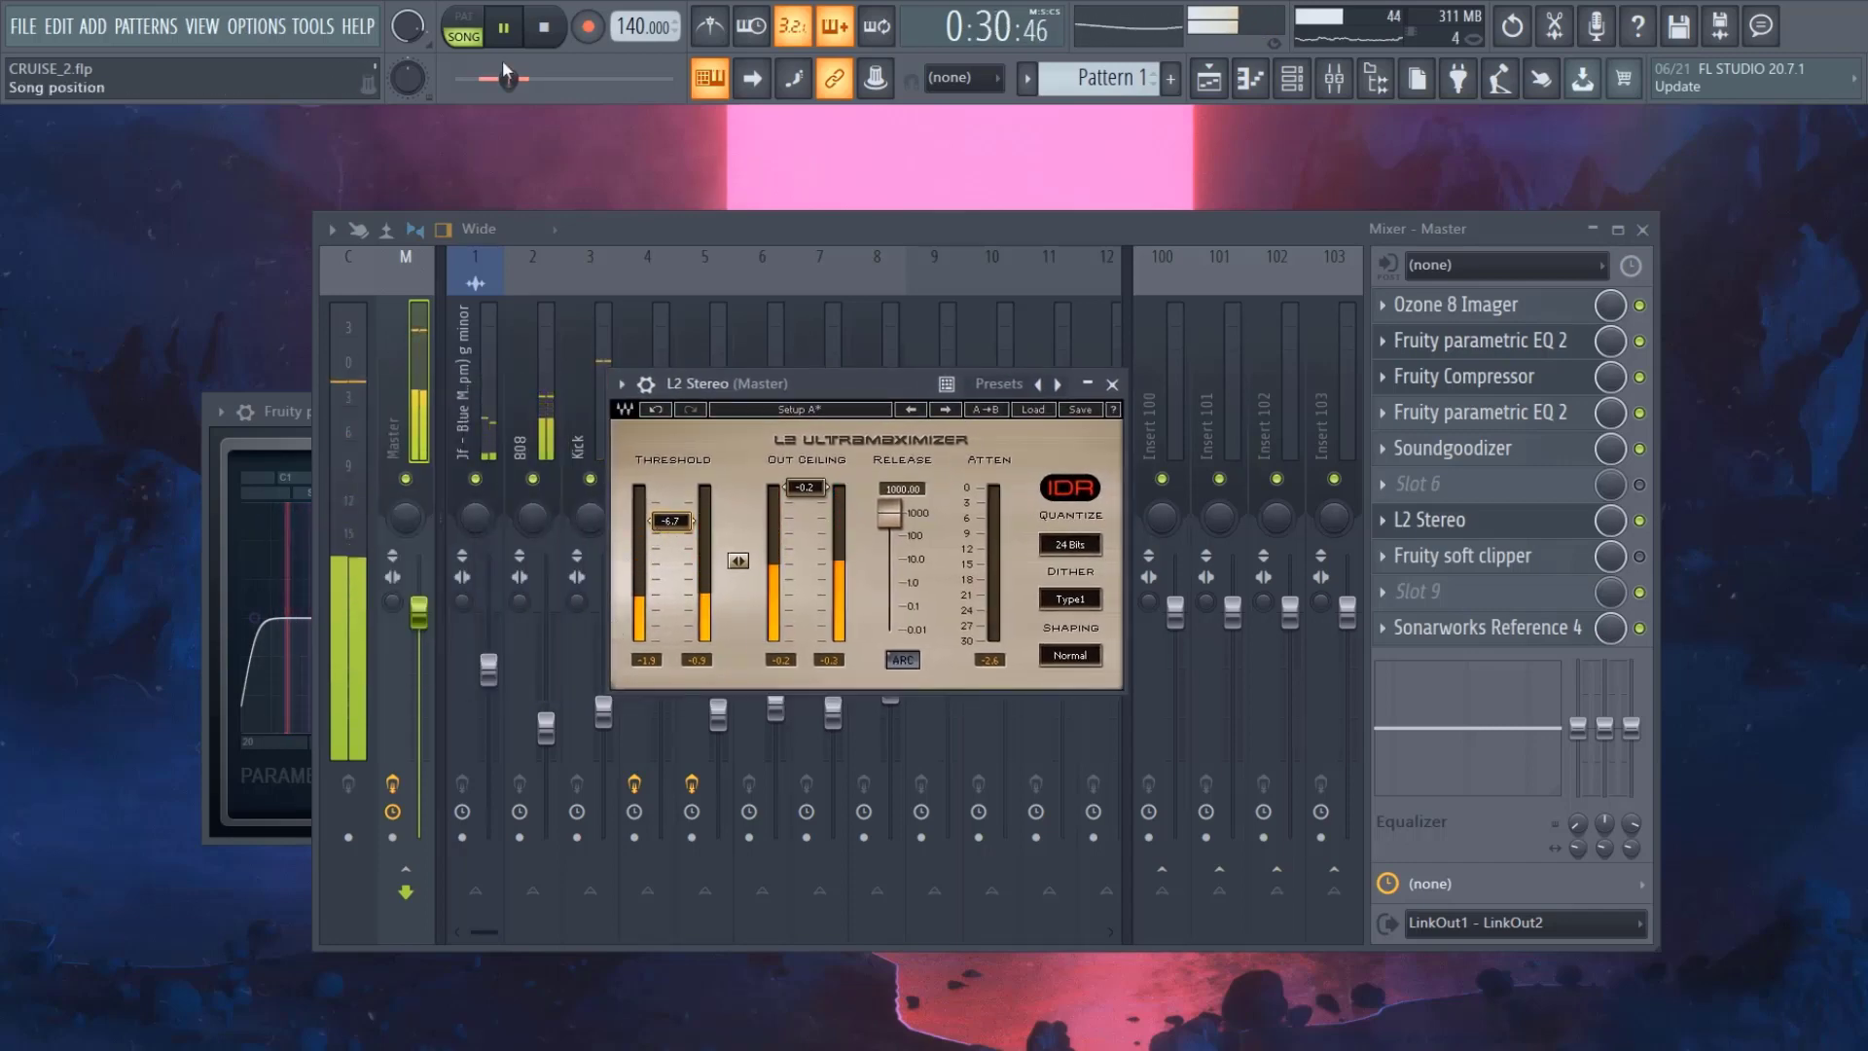
{"action": "key", "text": "space"}
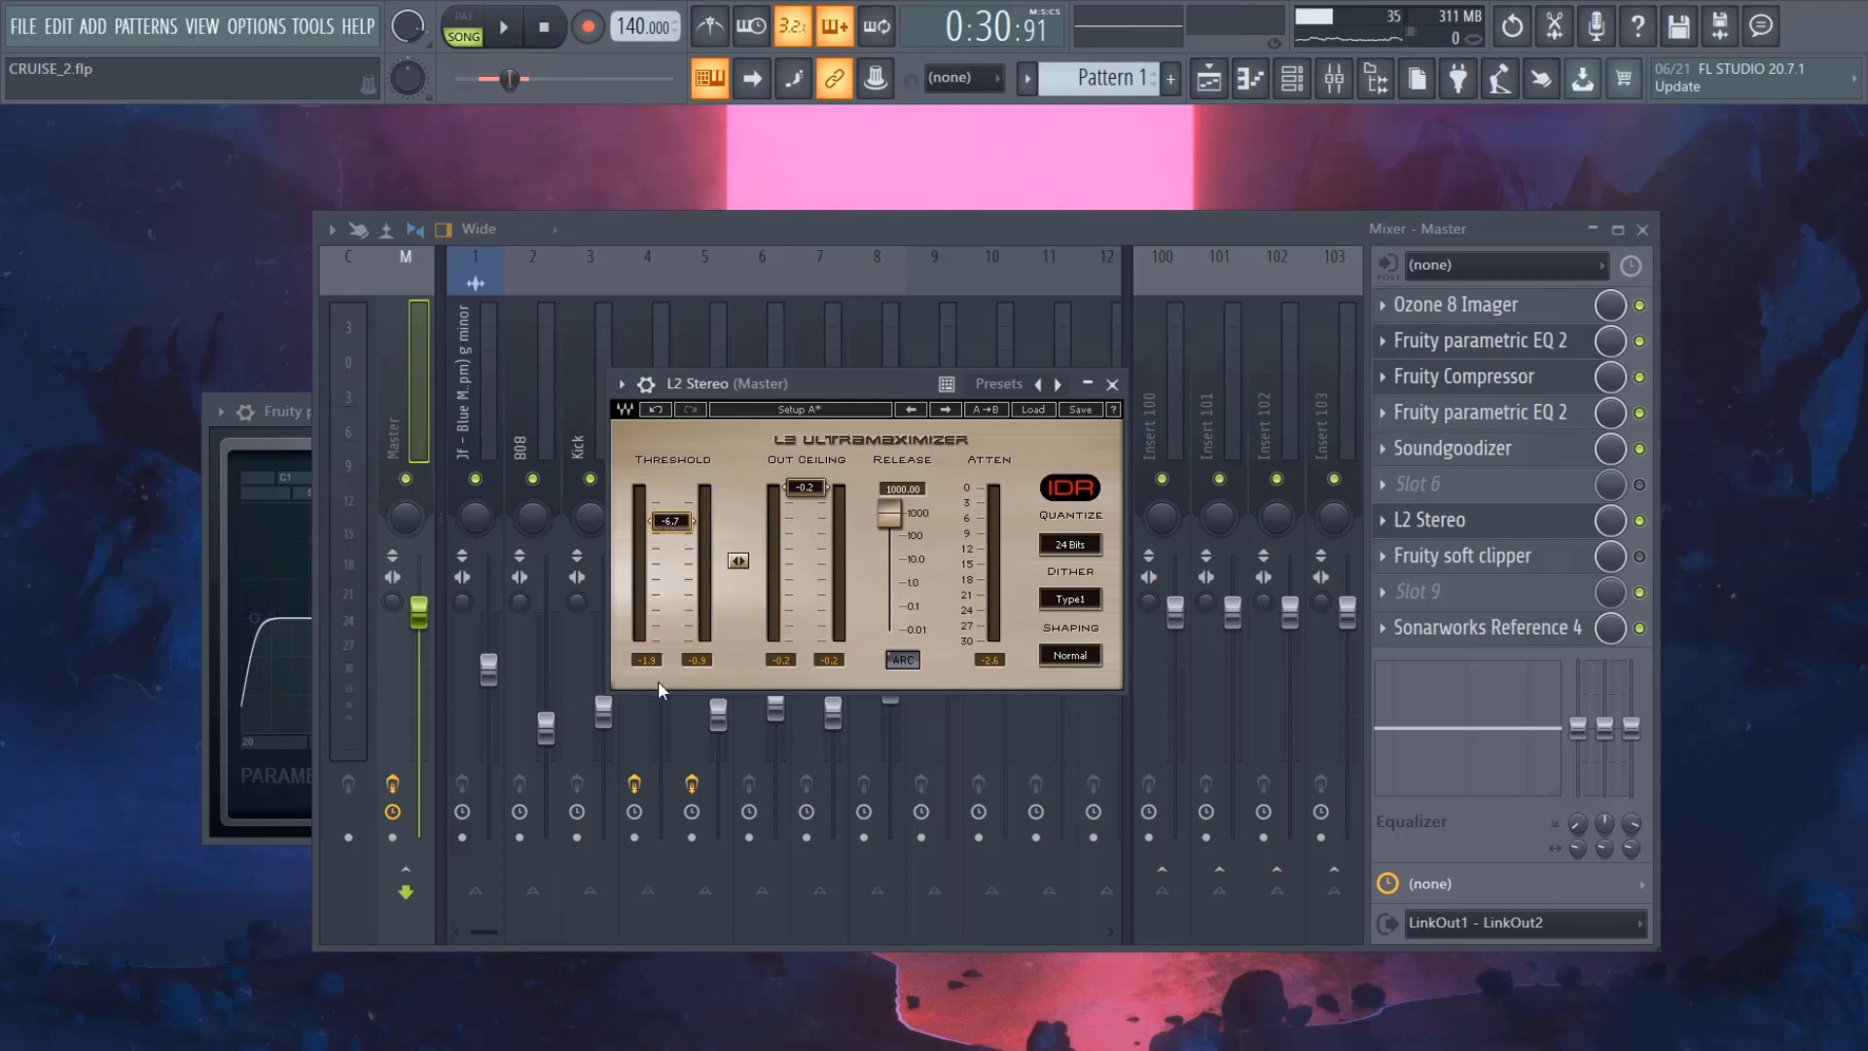
- Try an L2 threshold of -13.9 dB on the playing mix, raise it to -7.9 dB and close the limiter
{"action": "left_click", "coordinate": [517, 31]}
{"action": "left_click_drag", "start_coordinate": [671, 520], "coordinate": [671, 558]}
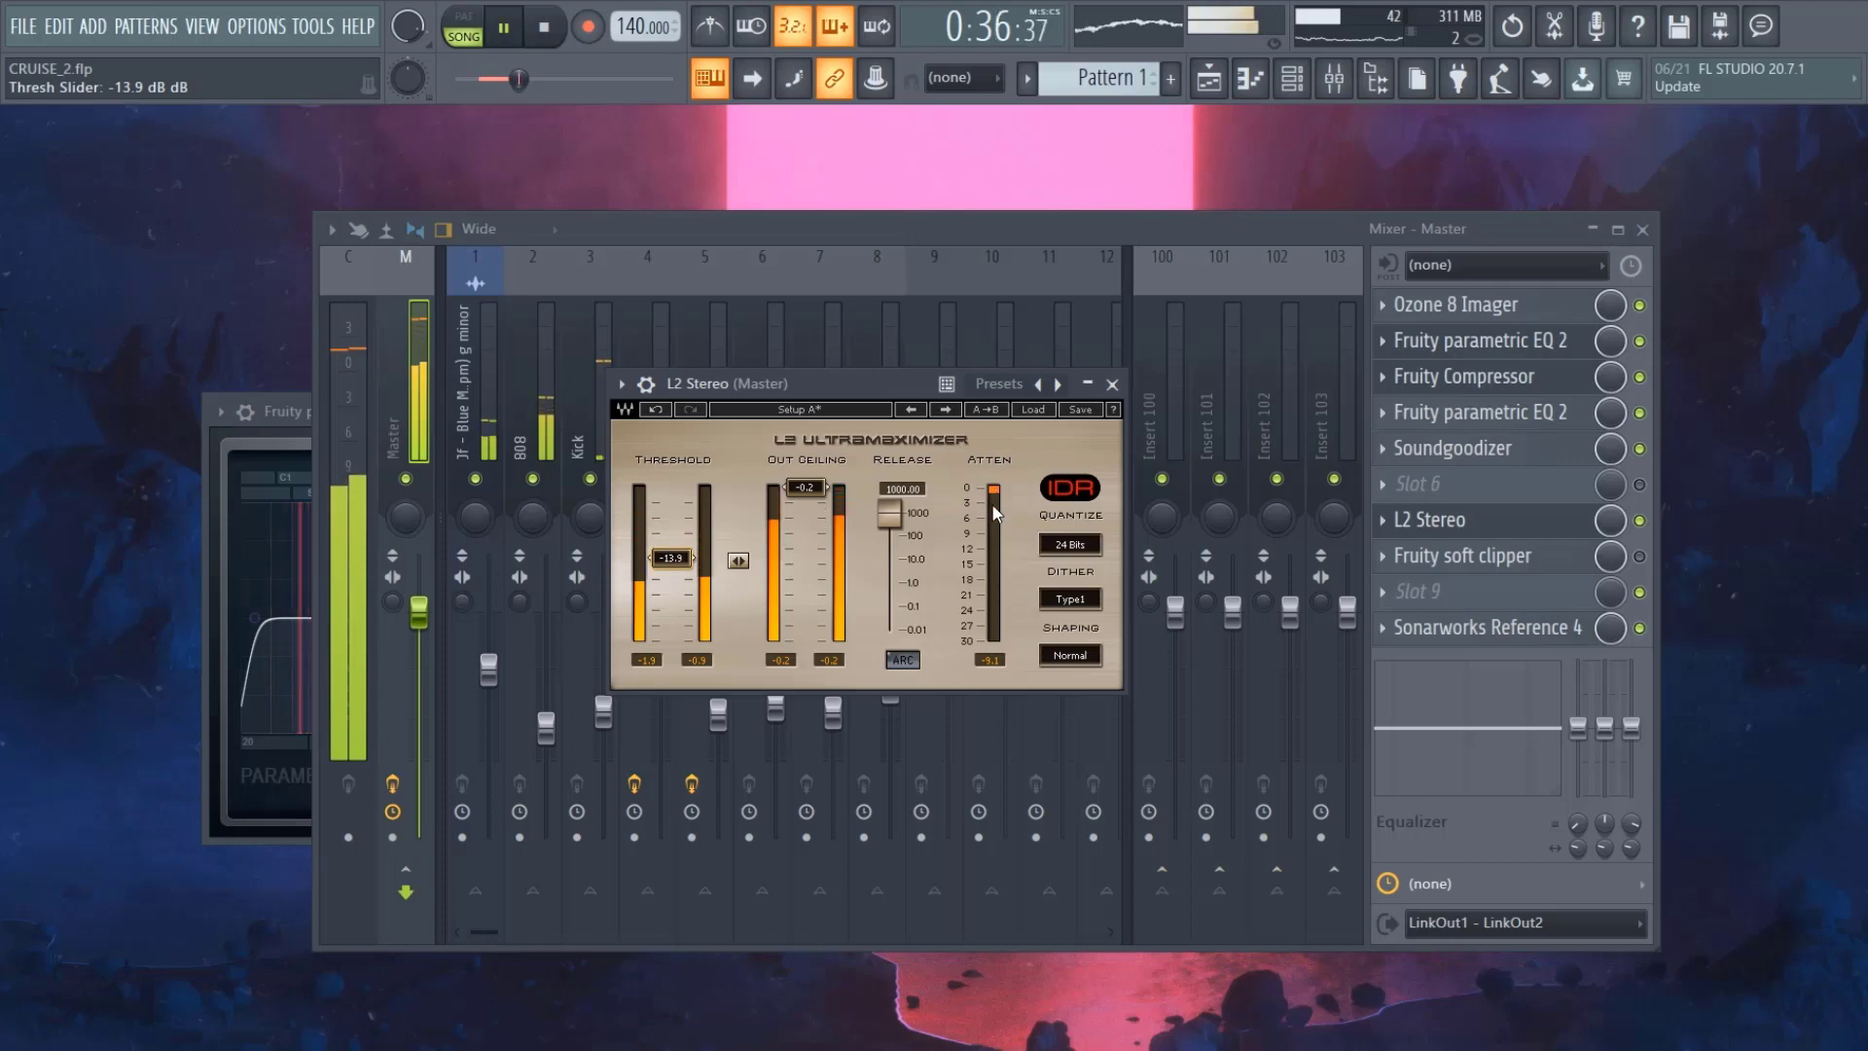
{"action": "left_click_drag", "start_coordinate": [671, 559], "coordinate": [671, 525]}
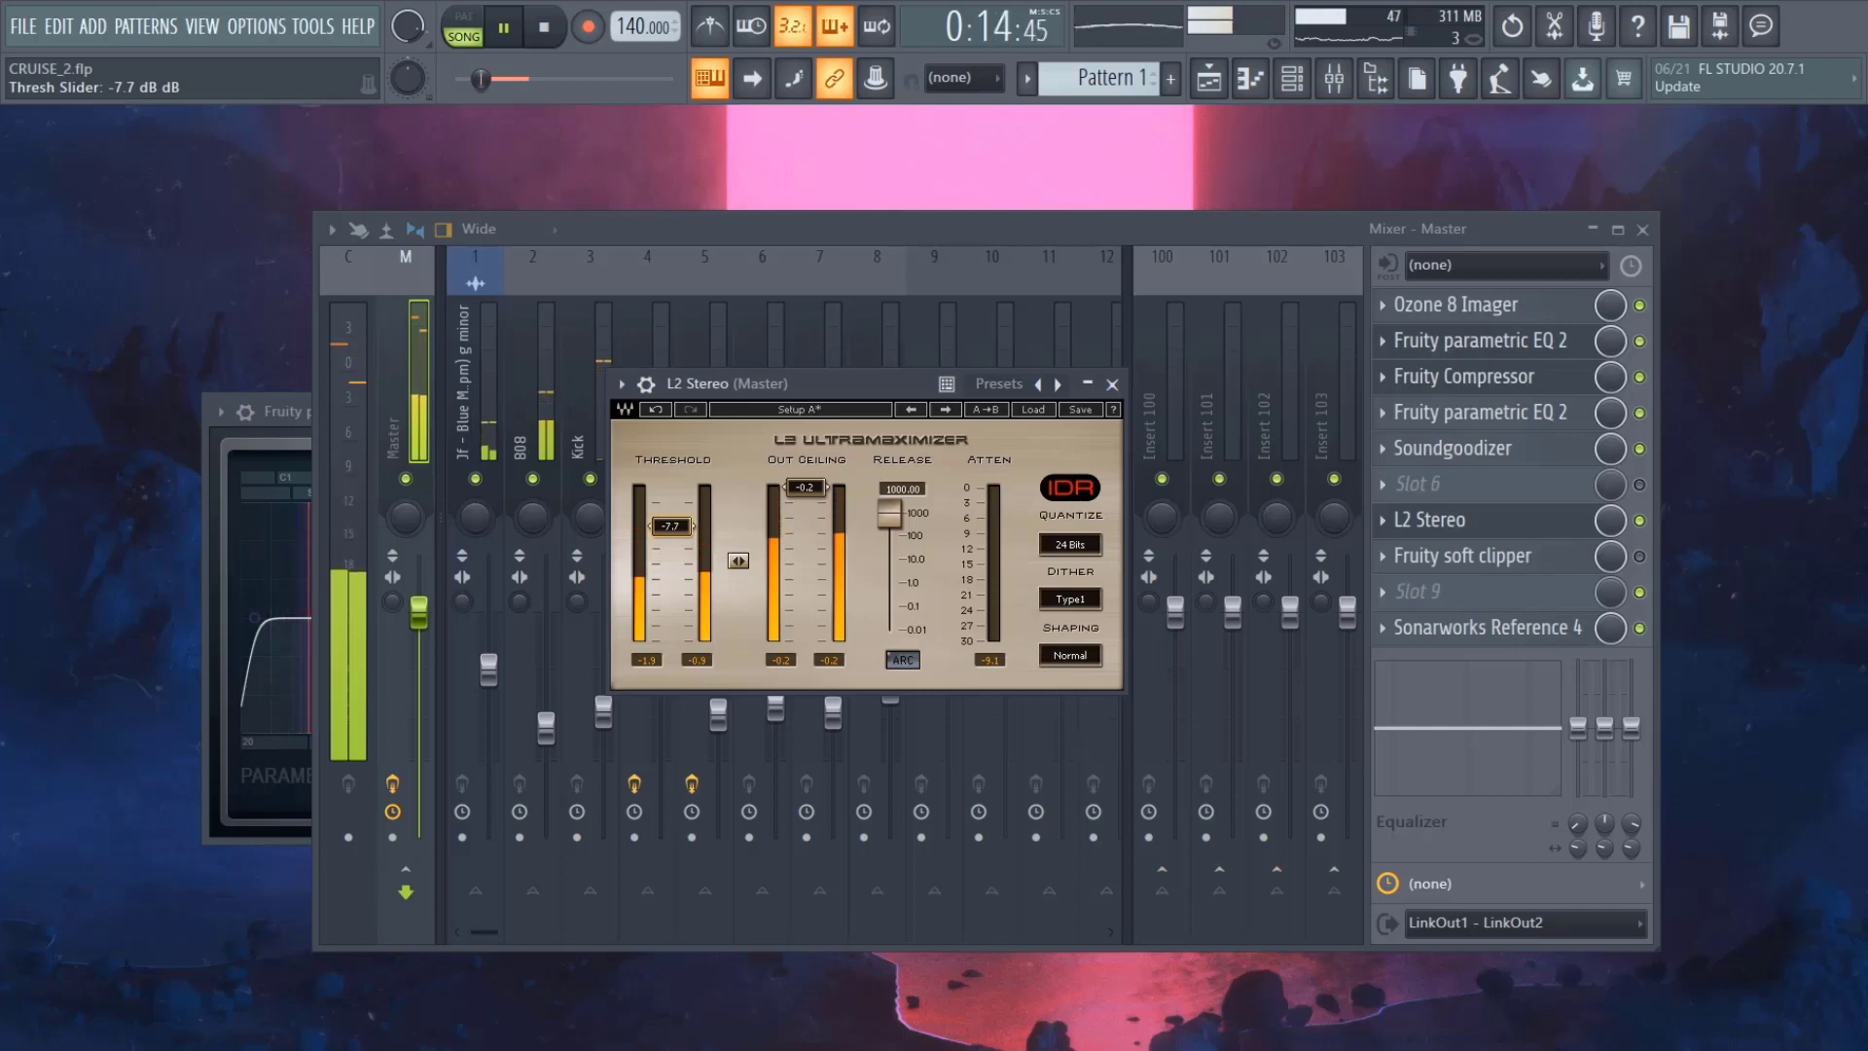
{"action": "left_click_drag", "start_coordinate": [671, 525], "coordinate": [671, 526]}
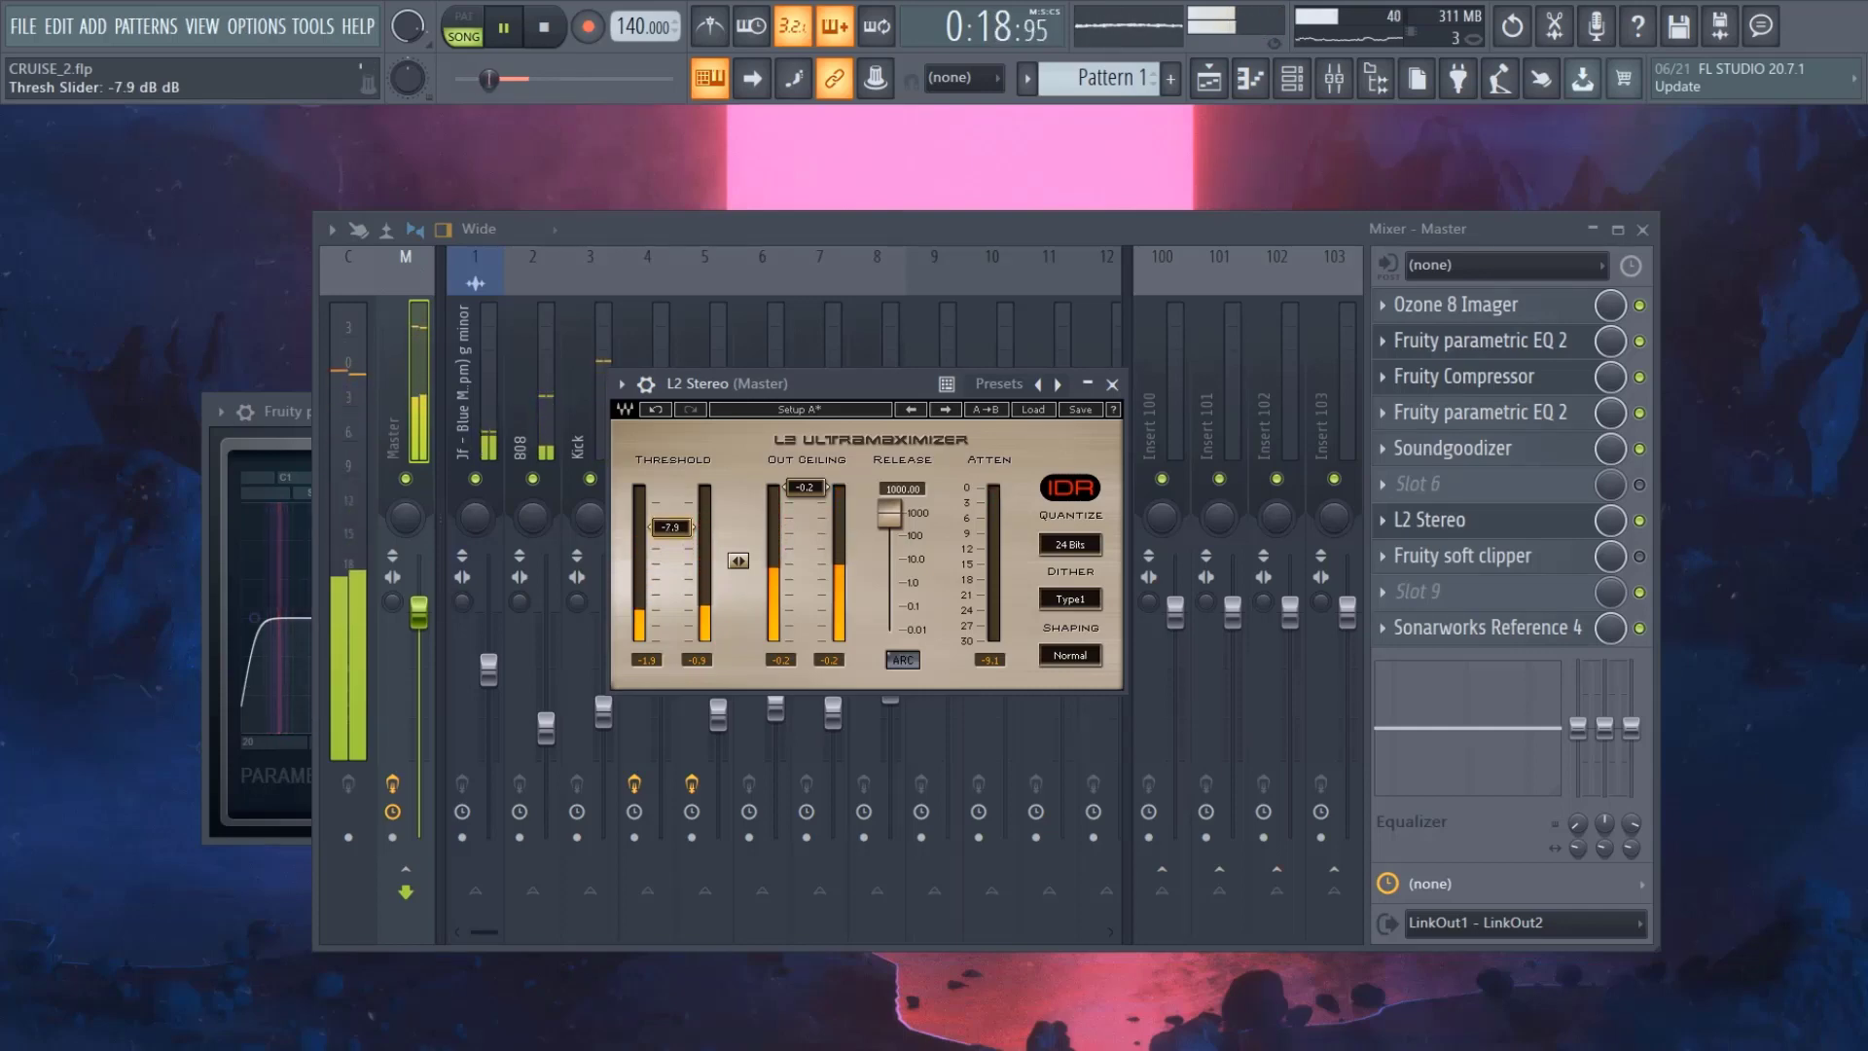
{"action": "left_click", "coordinate": [1112, 385]}
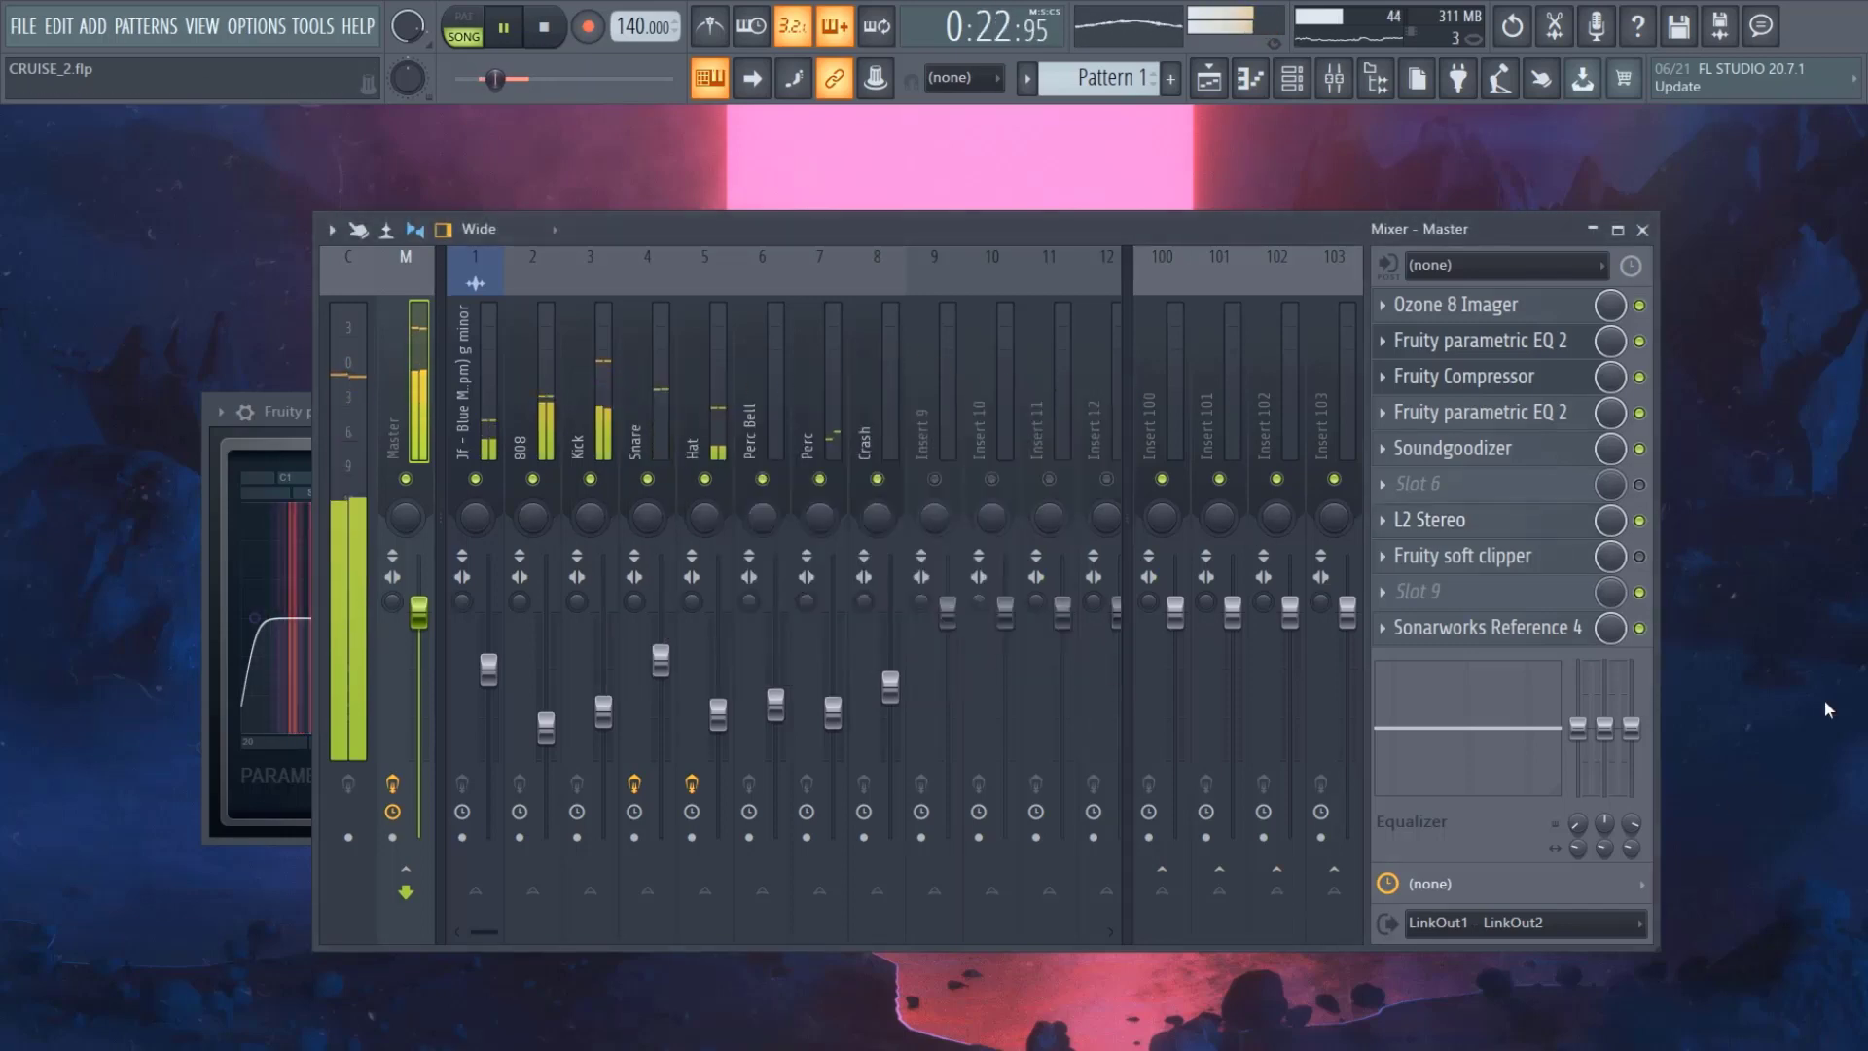
- Set the L2 limiter's threshold to -9.3 dB while the song plays, and stop playback with the limiter closed
{"action": "left_click", "coordinate": [1462, 538]}
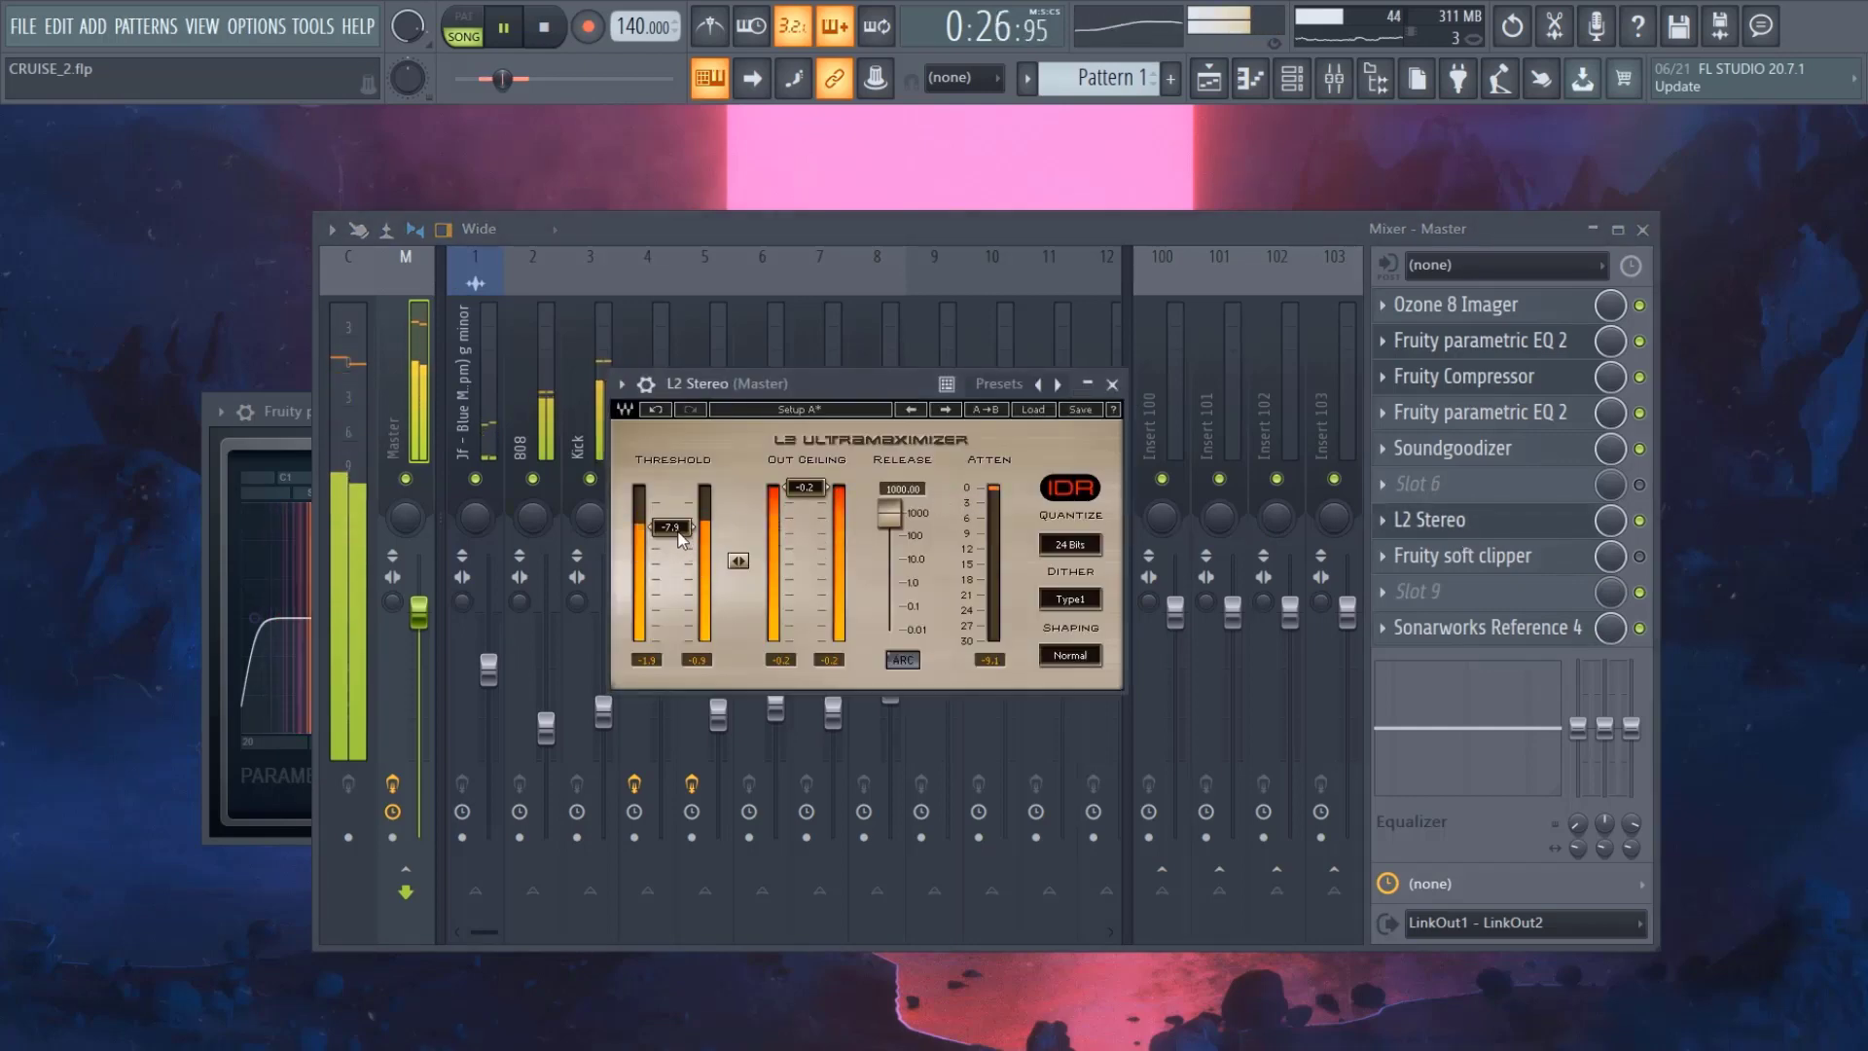
{"action": "left_click_drag", "start_coordinate": [681, 529], "coordinate": [681, 536]}
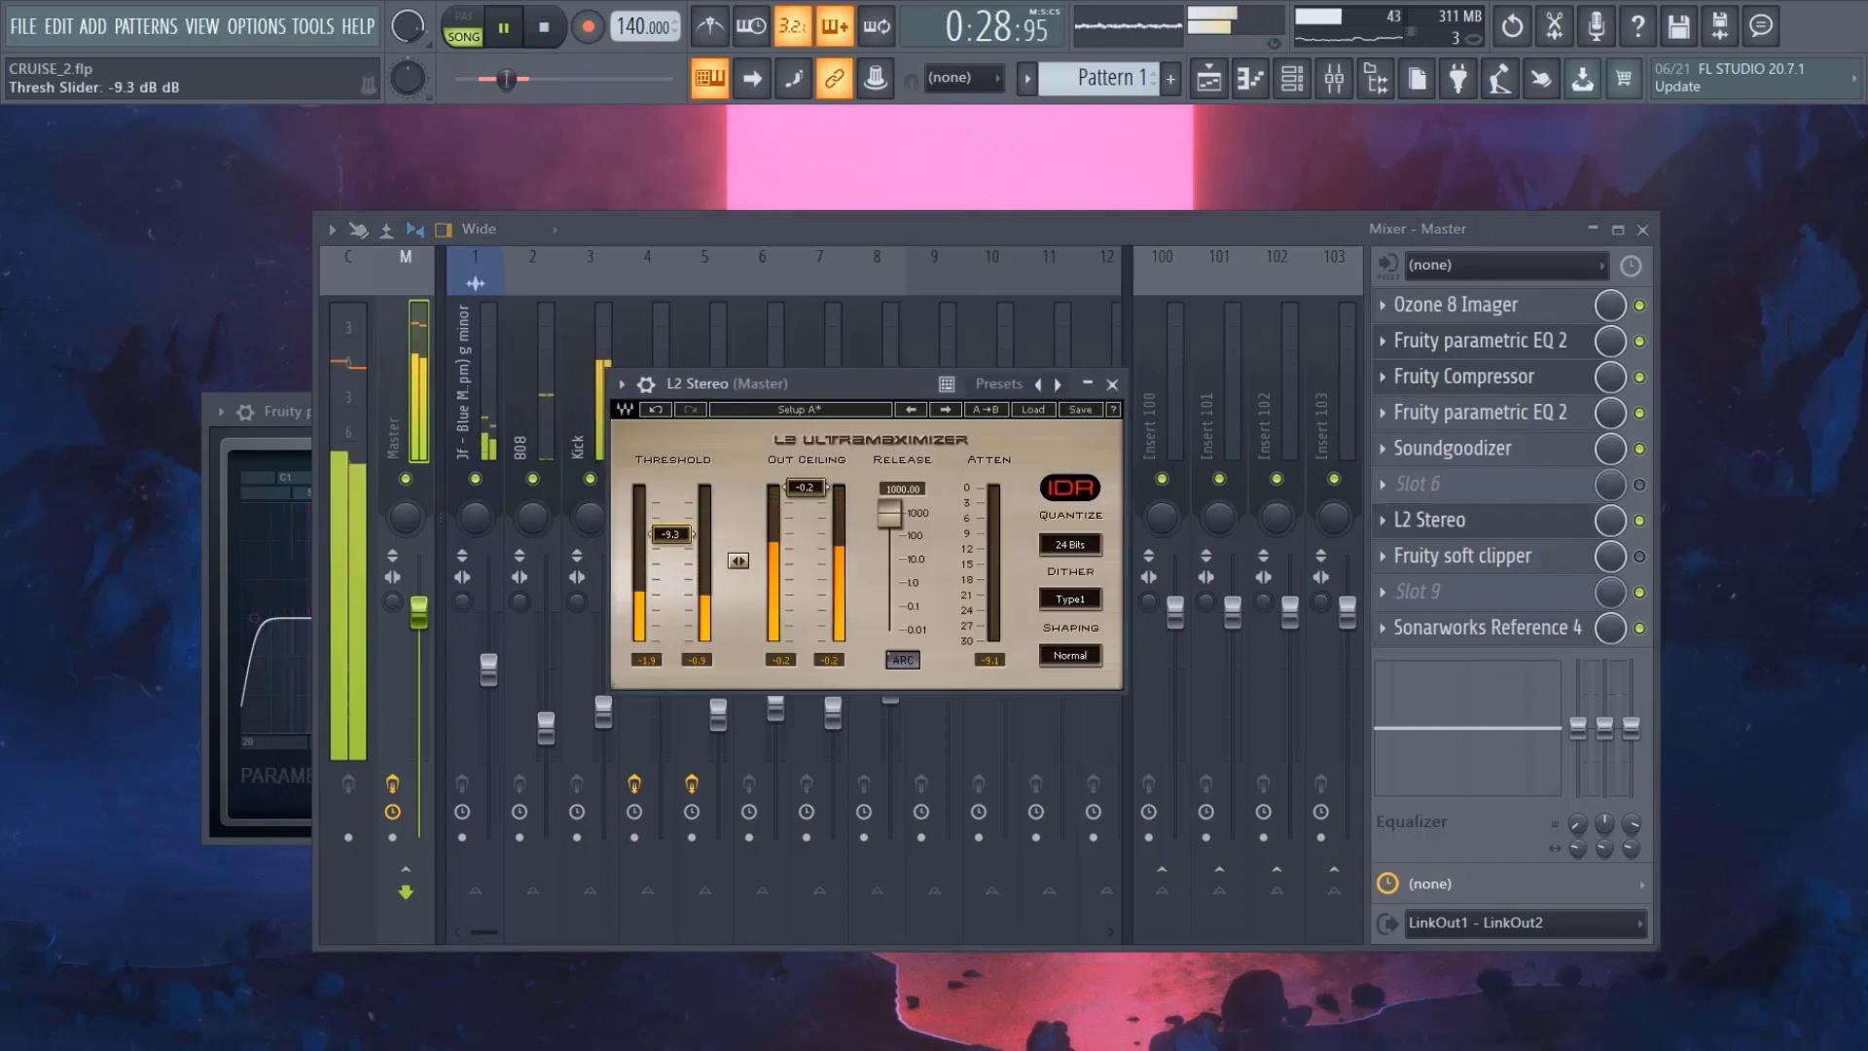
{"action": "left_click", "coordinate": [1112, 384]}
{"action": "key", "text": "space"}
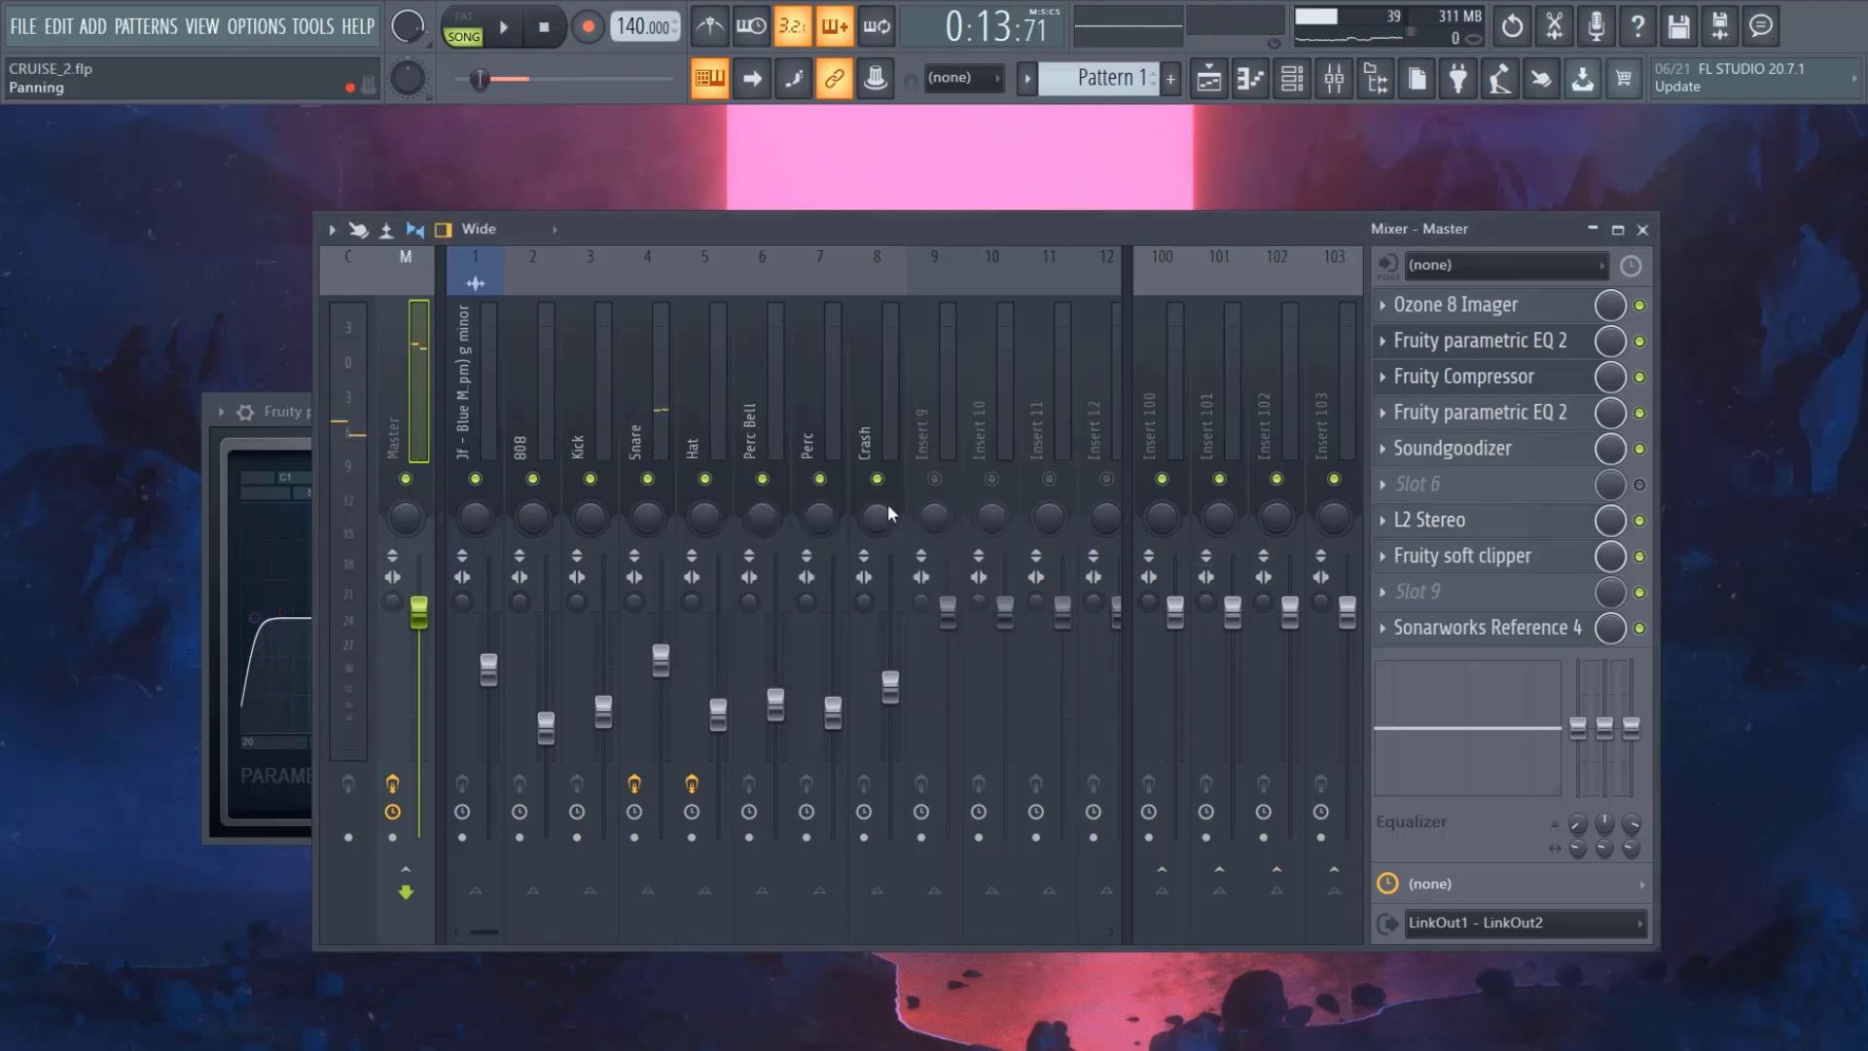
- Raise the post gain of the Master's Fruity soft clipper during playback, and pause after listening to the result
{"action": "key", "text": "space"}
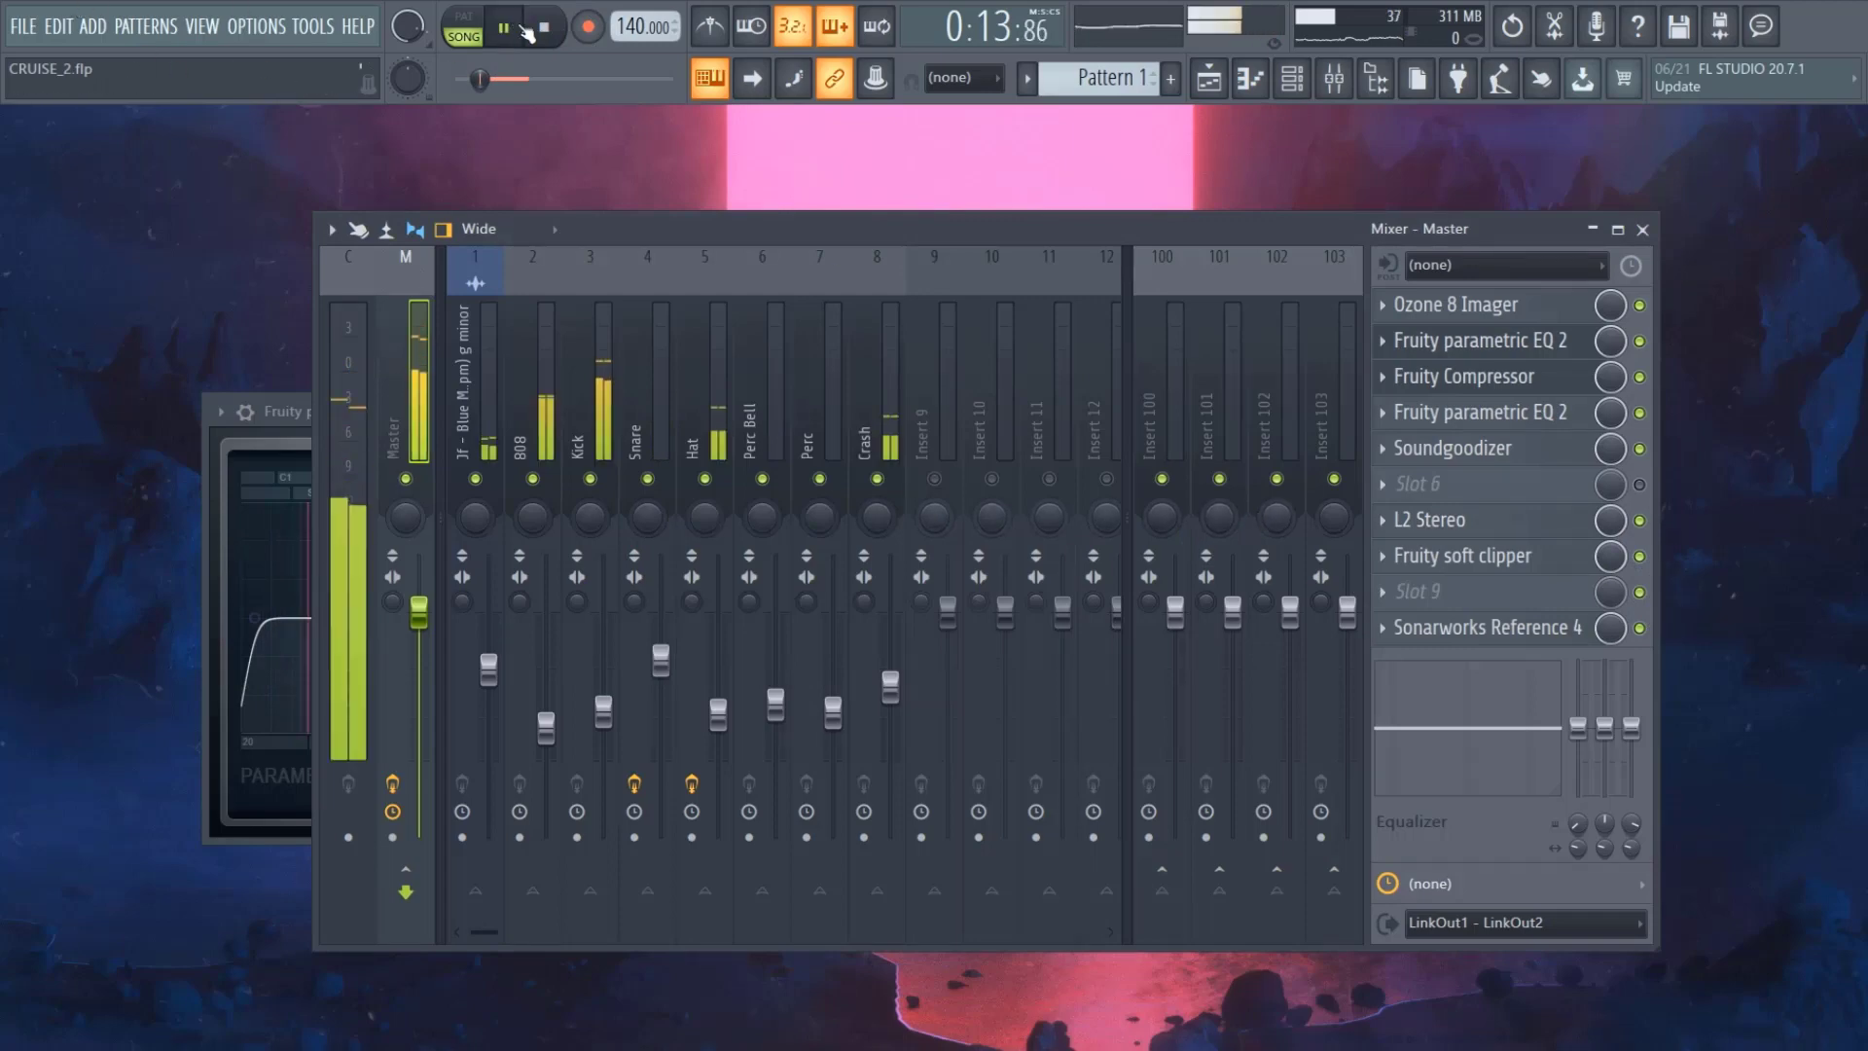
{"action": "left_click", "coordinate": [1467, 565]}
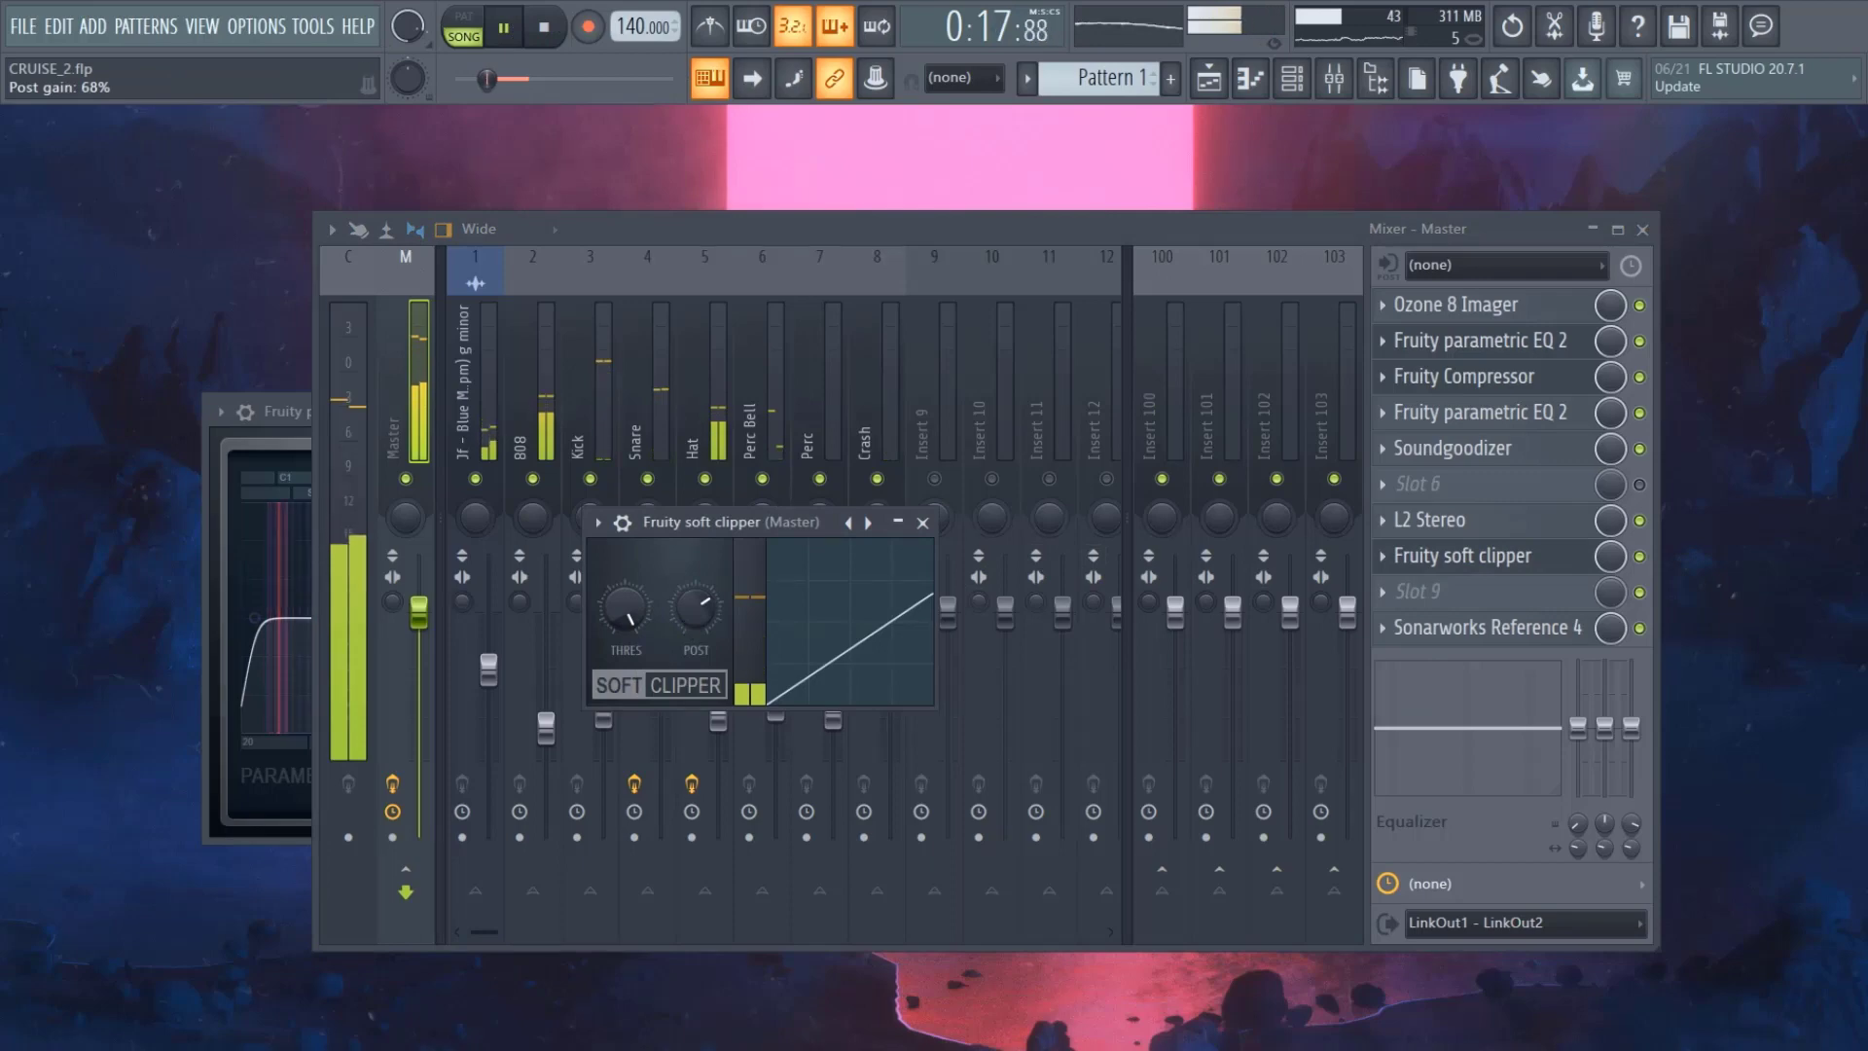
{"action": "left_click_drag", "start_coordinate": [695, 608], "coordinate": [695, 581]}
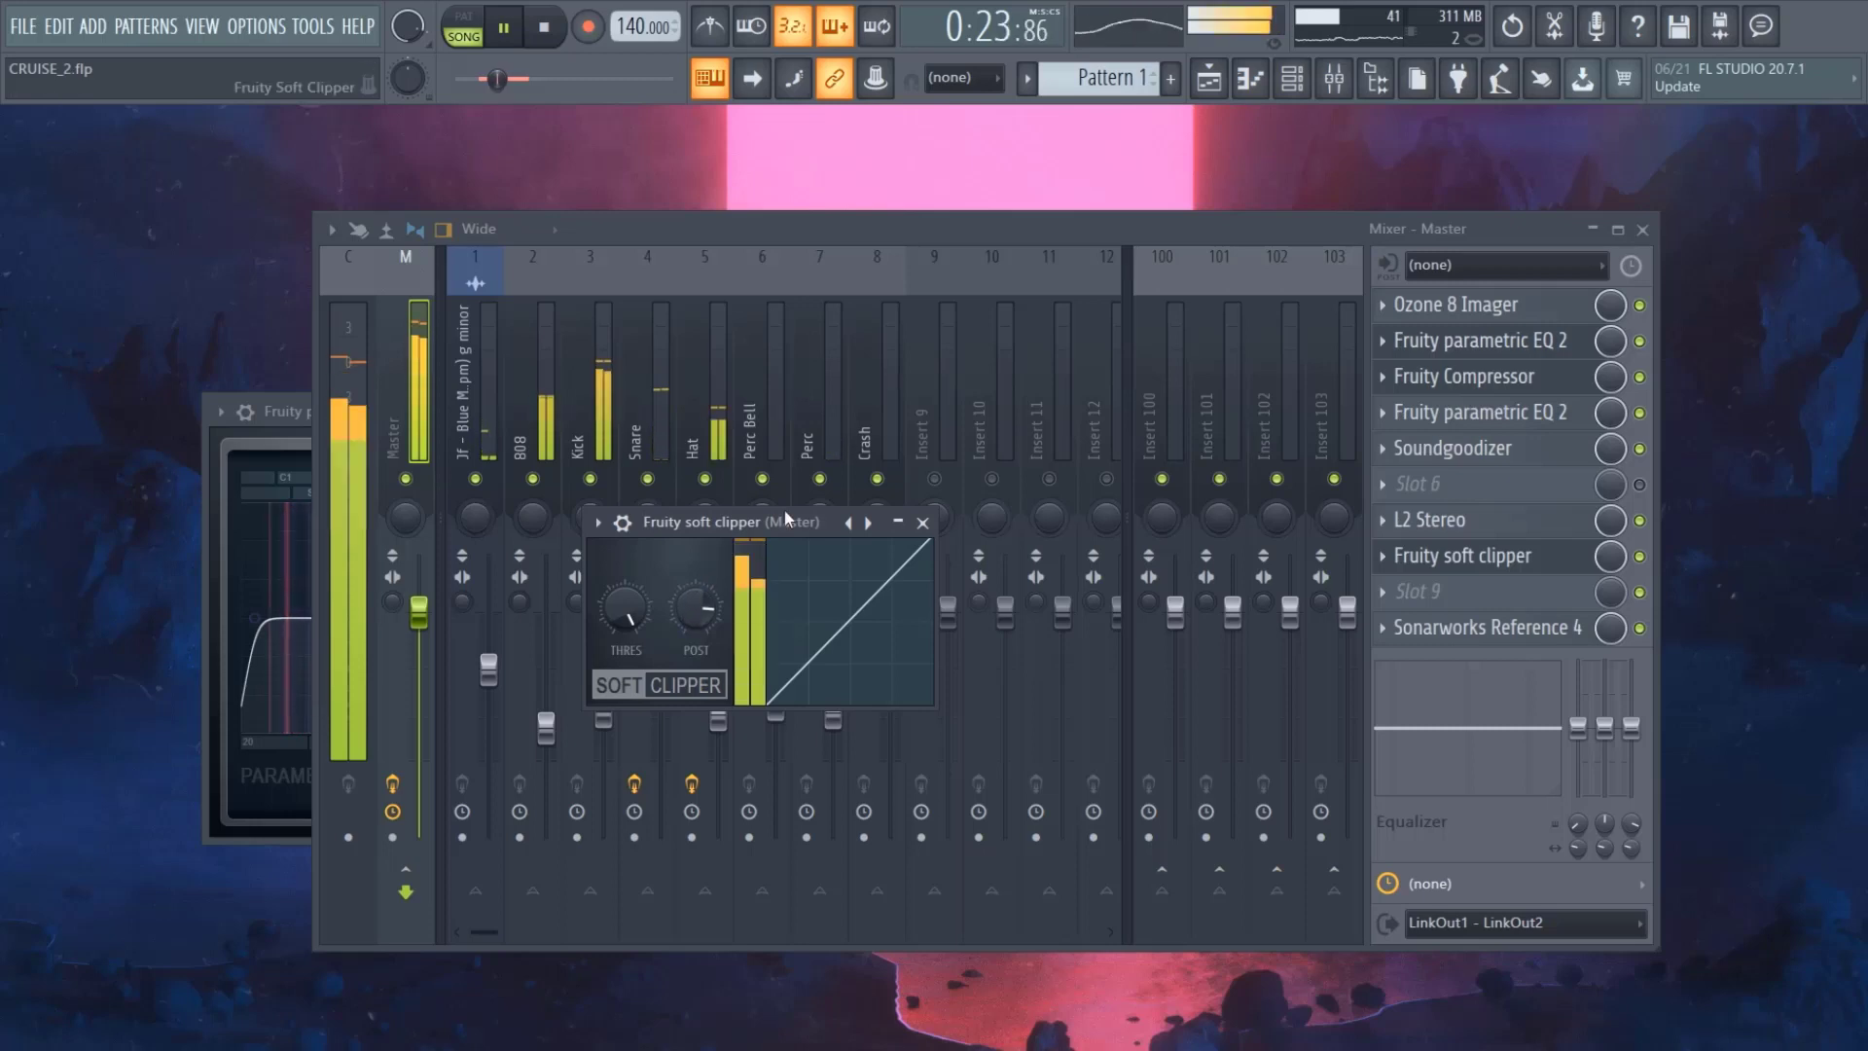
{"action": "left_click", "coordinate": [922, 523]}
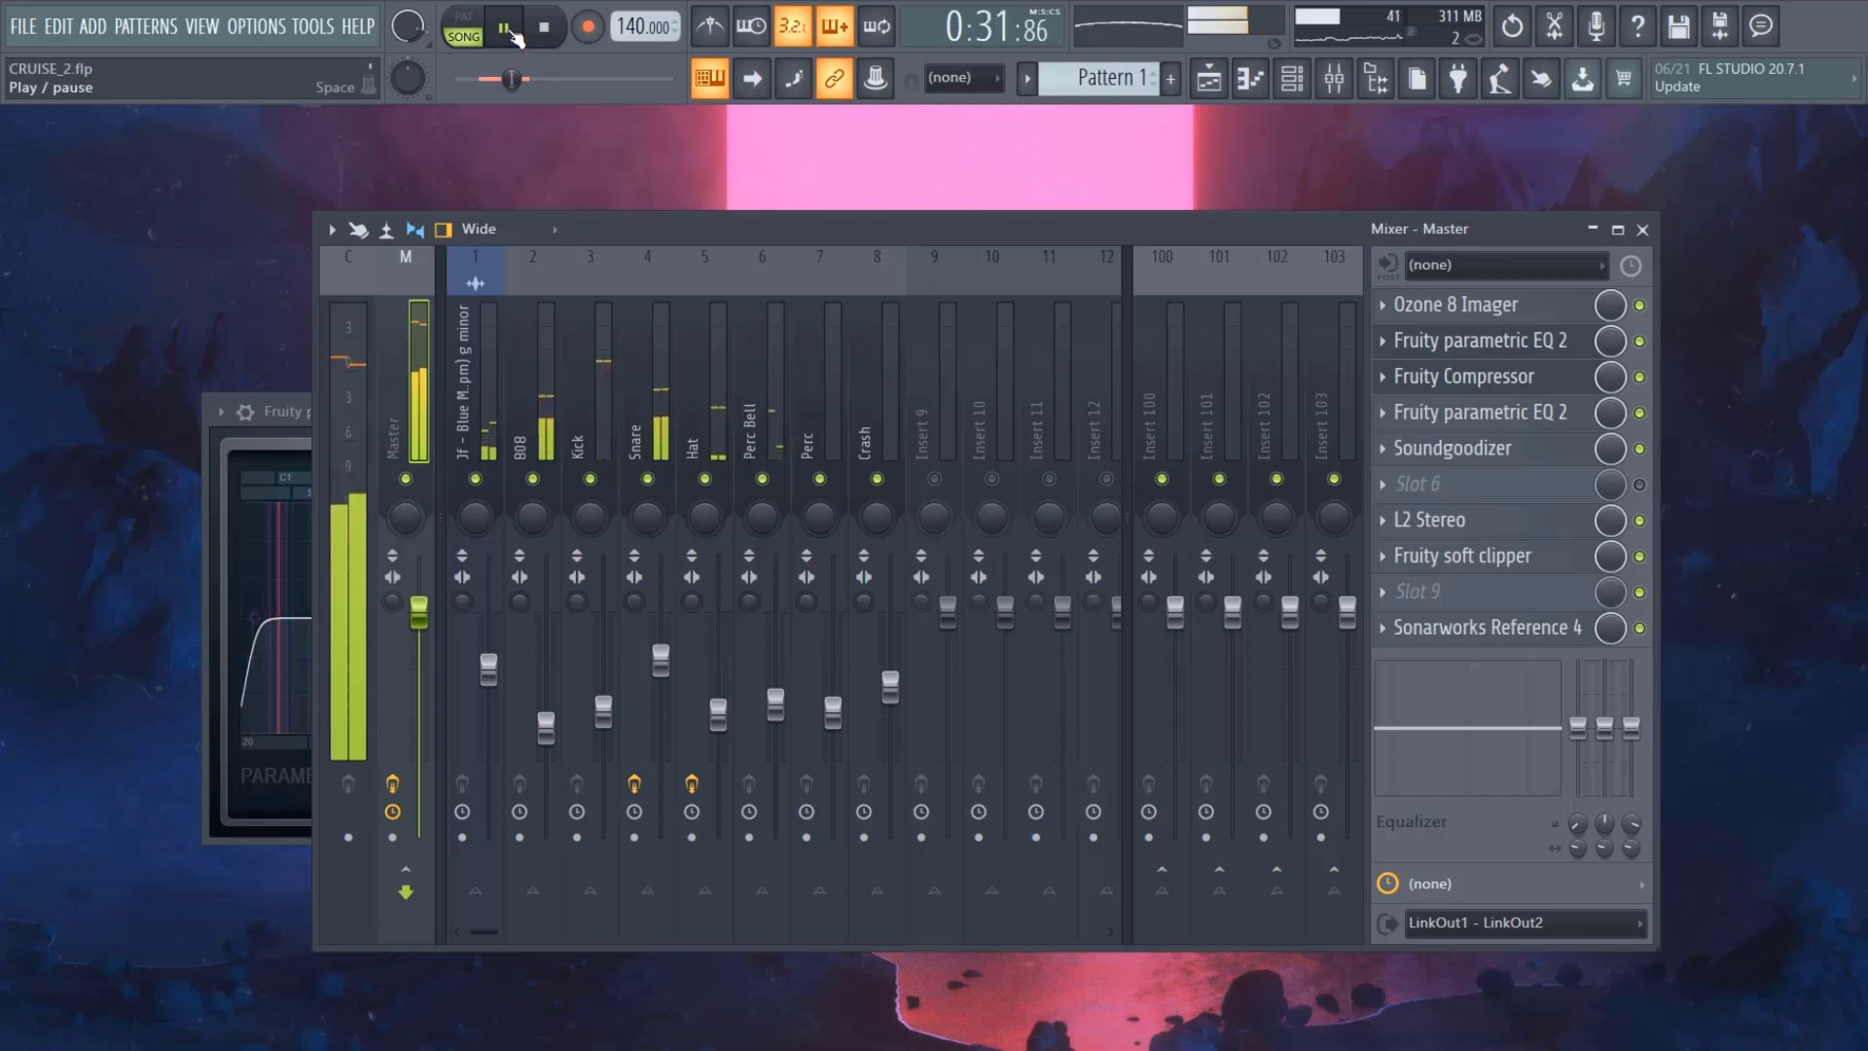
{"action": "left_click", "coordinate": [513, 34]}
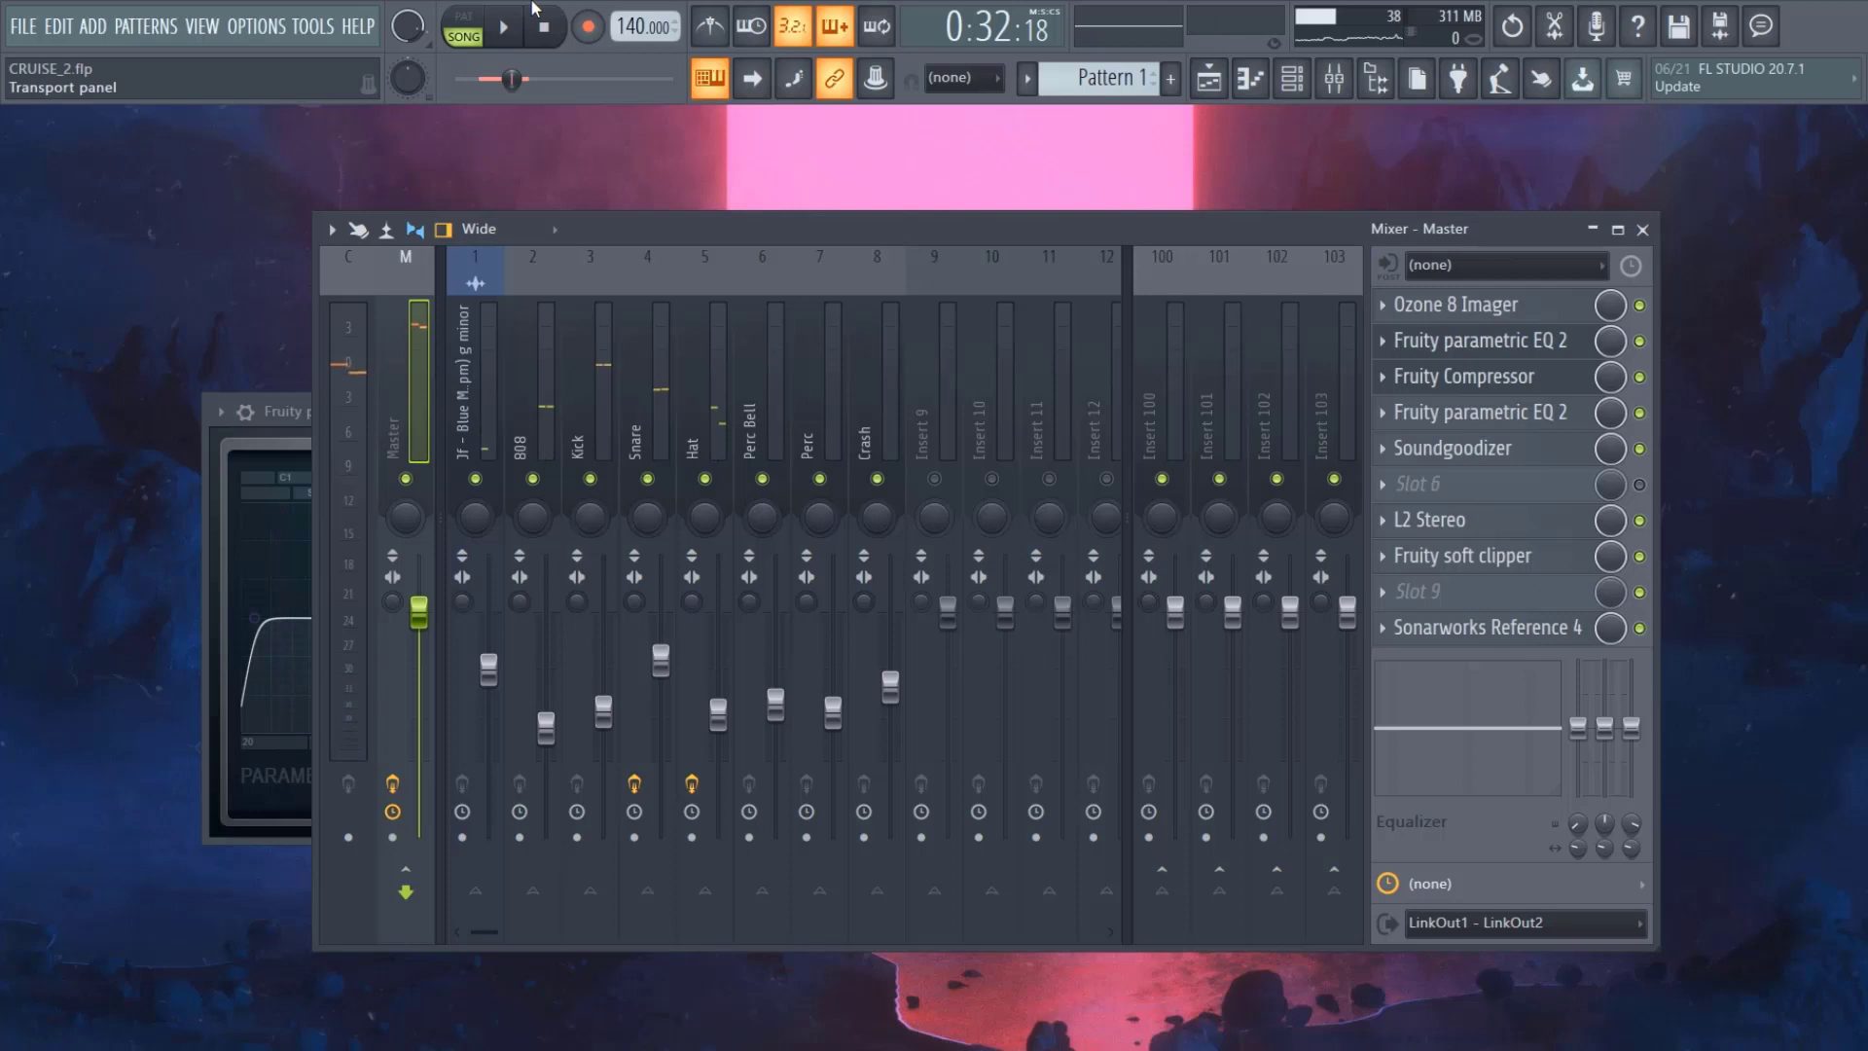